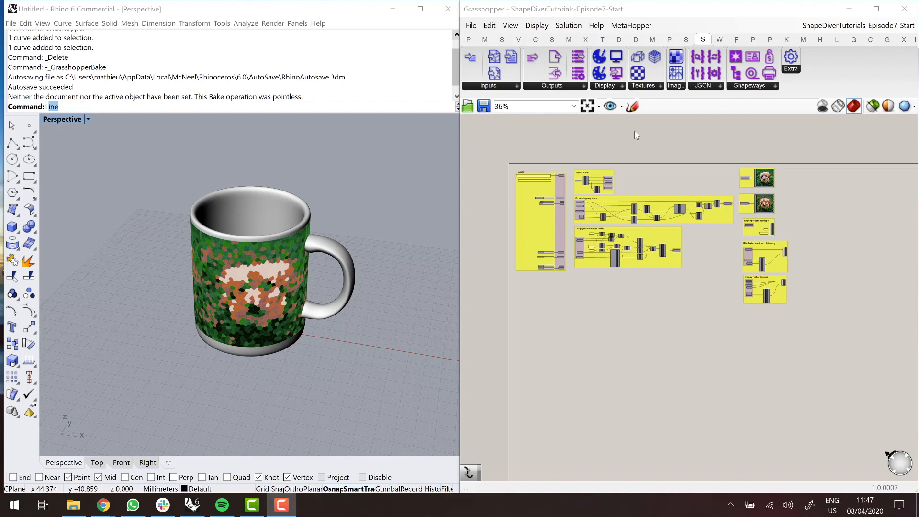
- Examine the Processing Algorithm group on the Grasshopper canvas and its ProcessedImage output
click(675, 85)
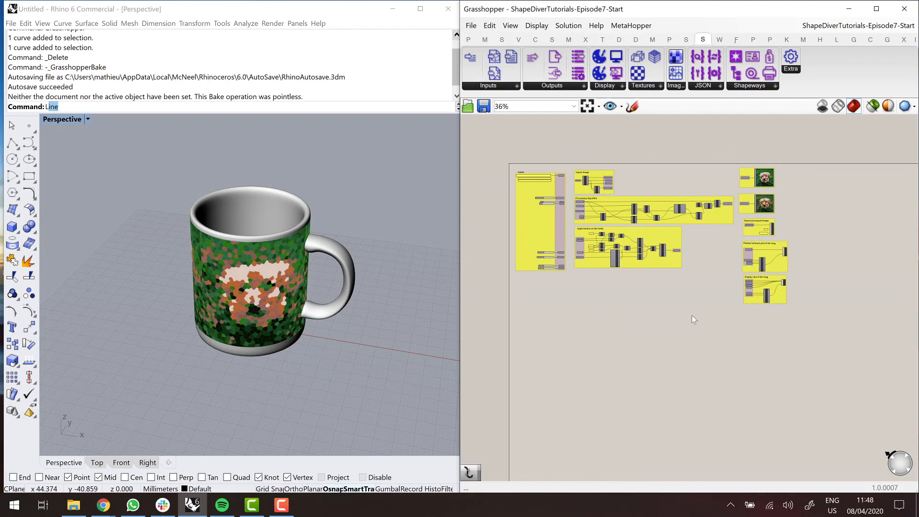
scroll(561, 180, up, 3)
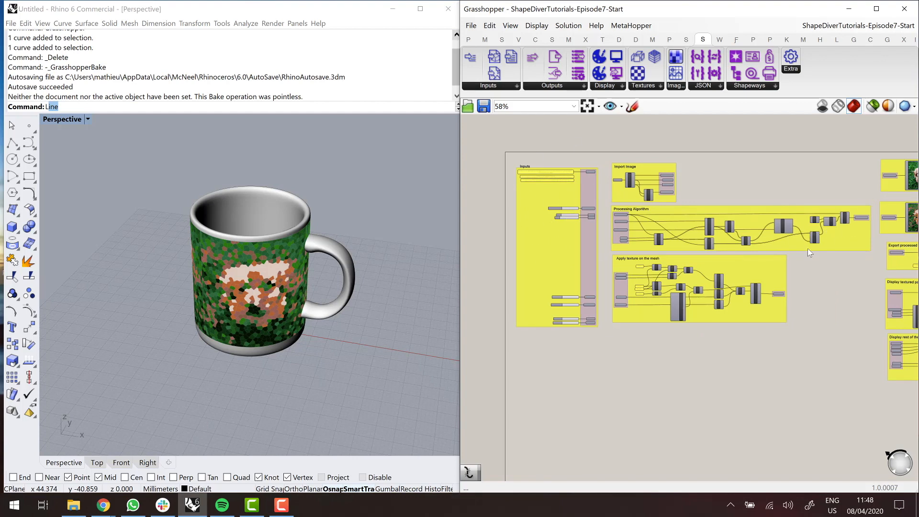
scroll(870, 230, up, 4)
right_drag(837, 256, 871, 254)
scroll(866, 248, down, 2)
scroll(883, 239, up, 2)
scroll(879, 242, down, 1)
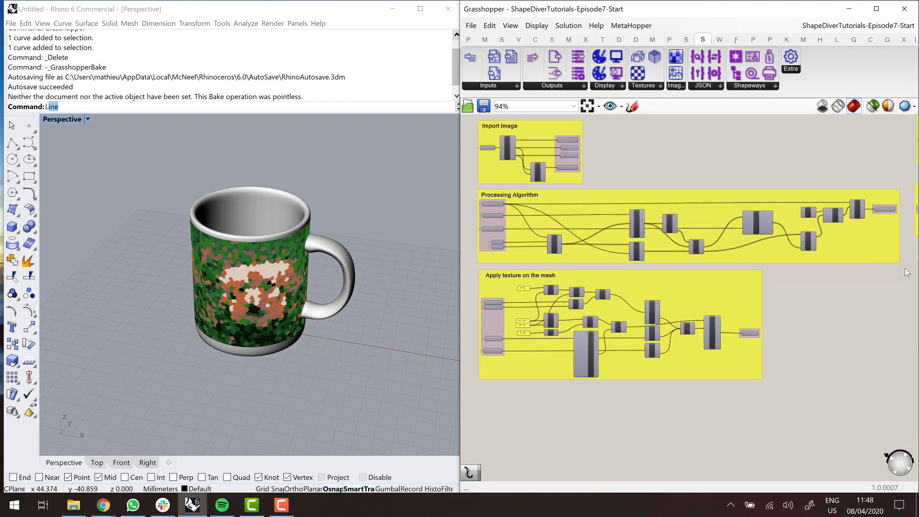
drag(906, 272, 475, 188)
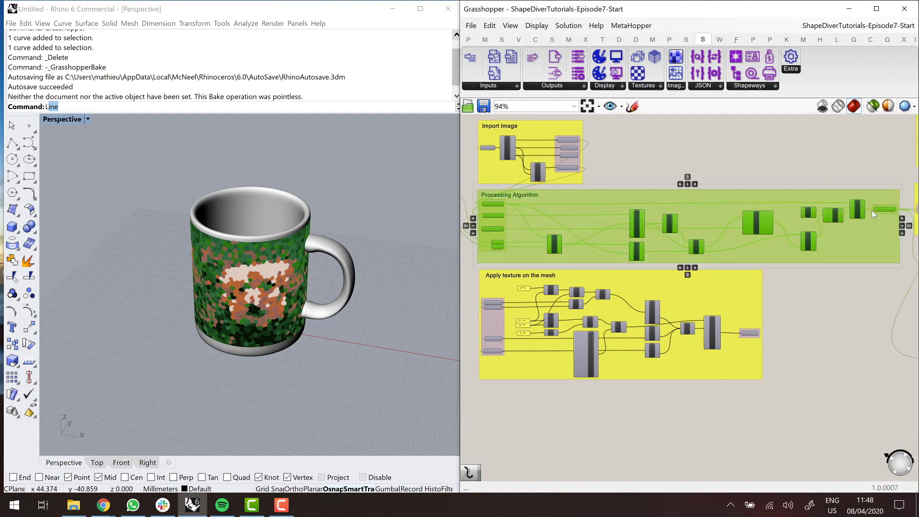
mouse_move(884, 209)
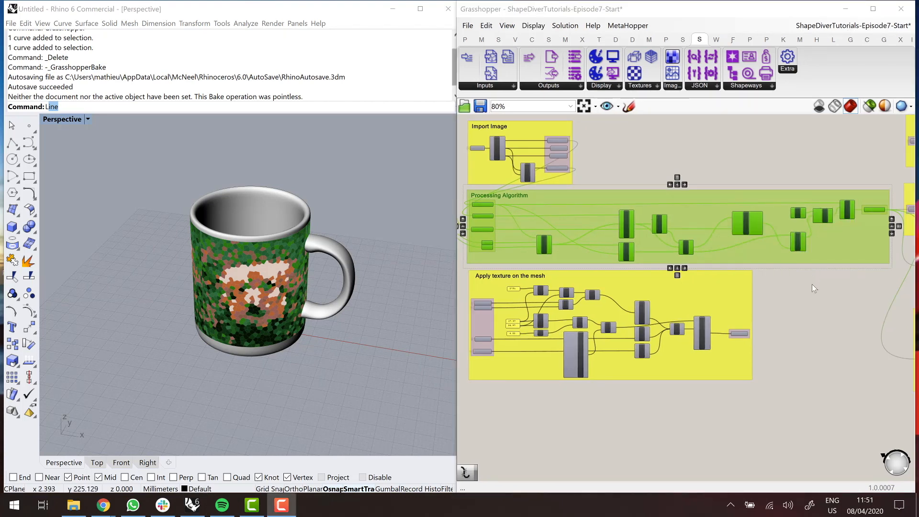
click(781, 303)
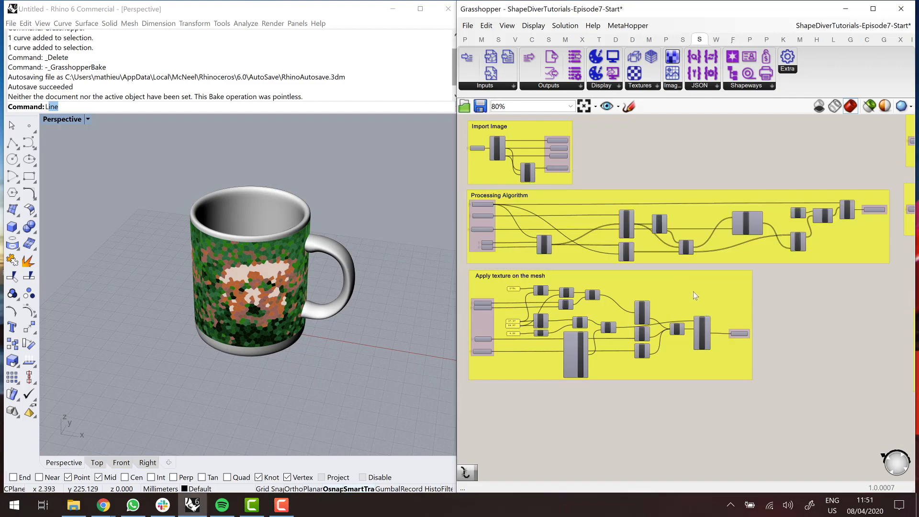
- Move the Apply texture on the mesh group down and place a copy of the Processing Algorithm group in the freed space
drag(693, 292, 691, 366)
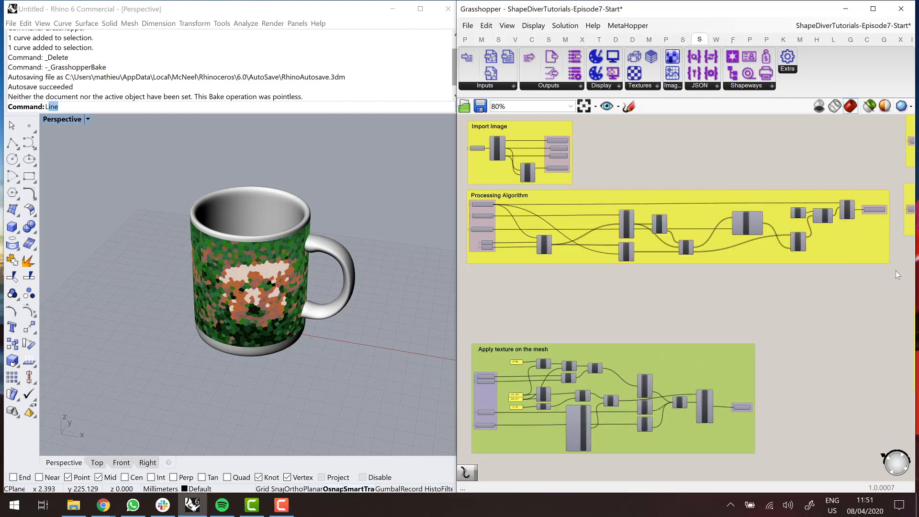
drag(896, 271, 463, 189)
alt+drag(570, 209, 567, 282)
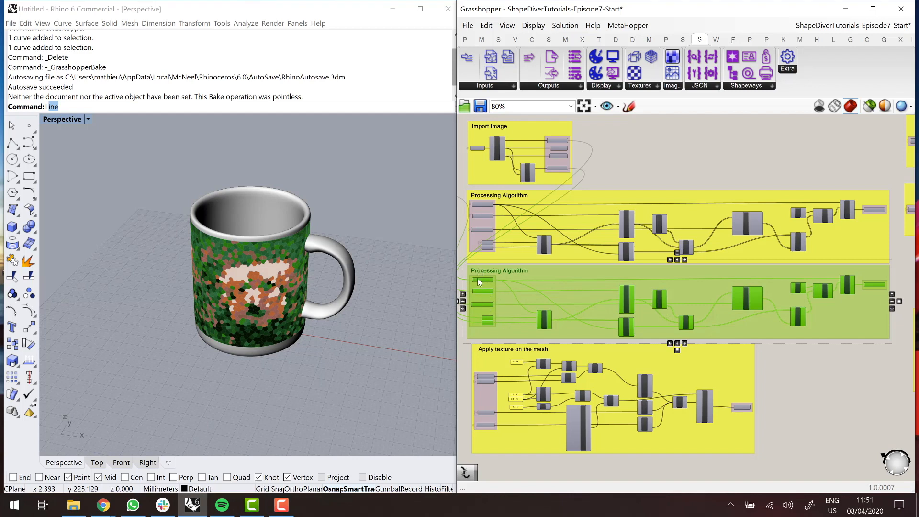
- Delete the inner components of the copied Processing Algorithm group, keeping only its input parameters and the ProcessedImage output
scroll(882, 279, up, 6)
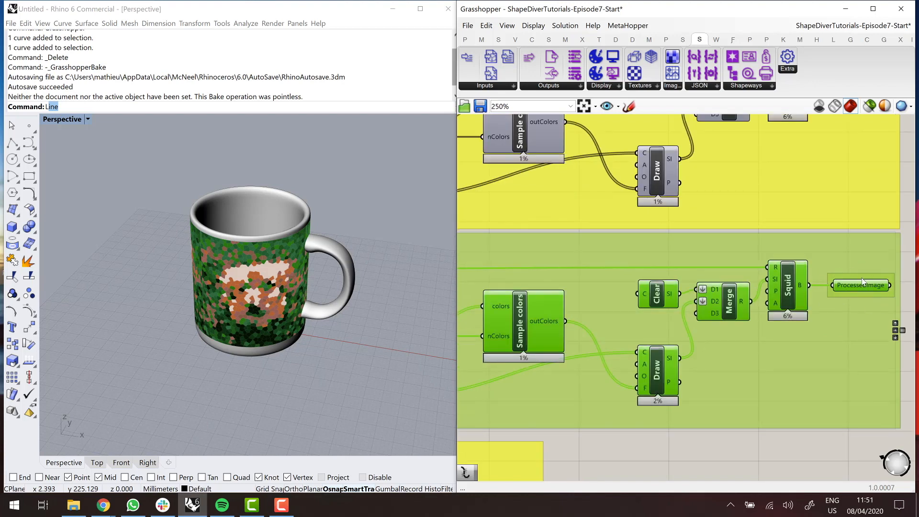
scroll(863, 282, down, 5)
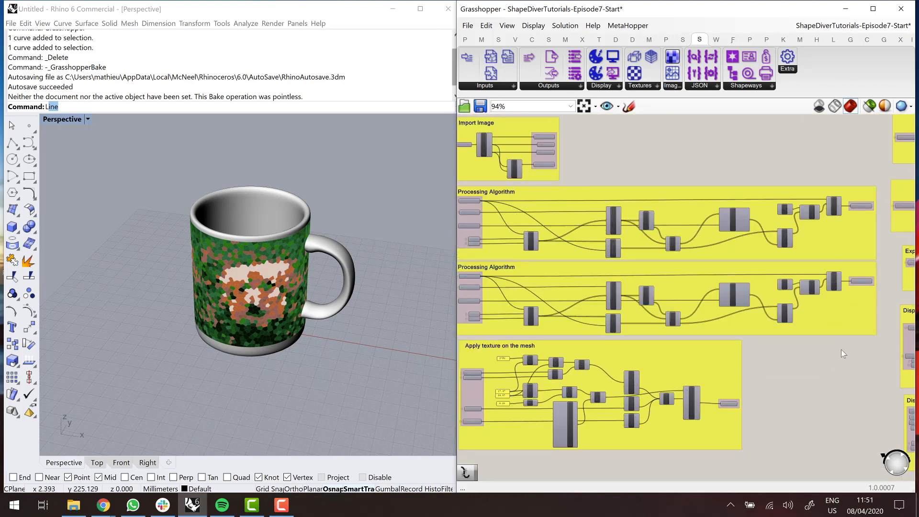
drag(846, 340, 516, 272)
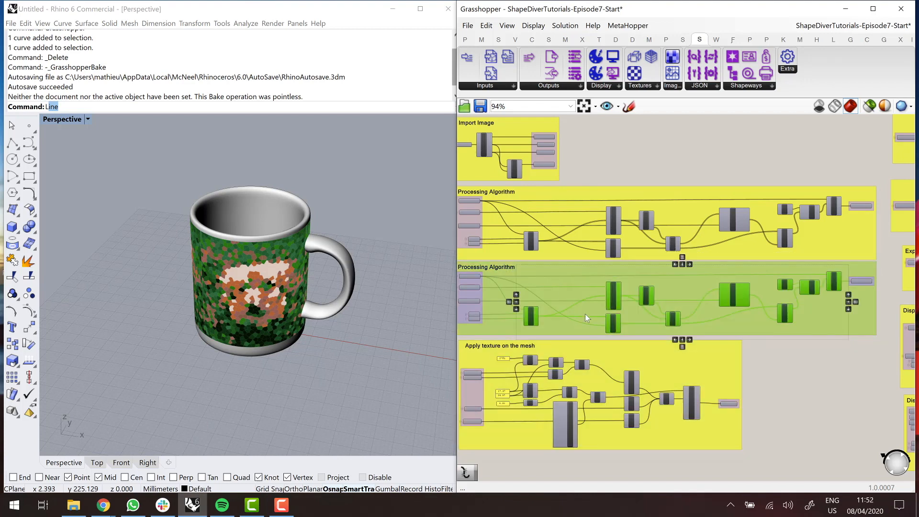
key(Delete)
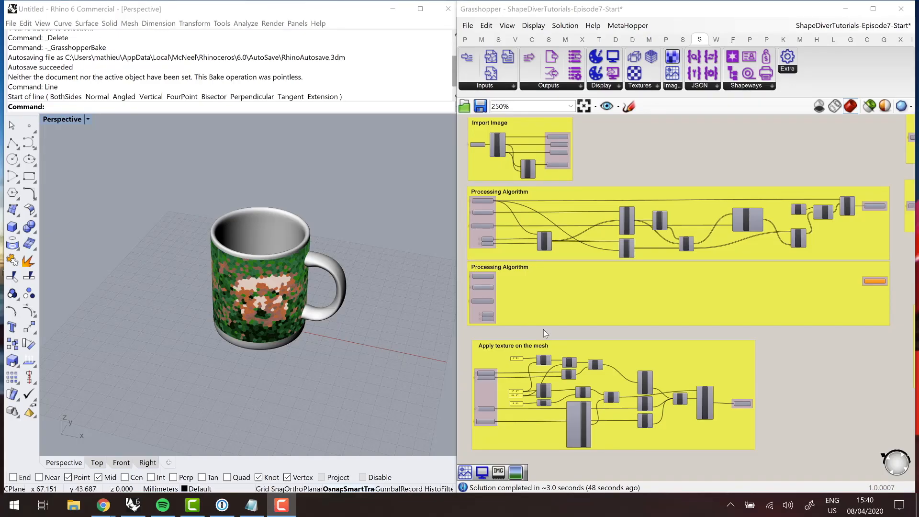
- Add a ShapeDiverImageToMesh component inside the emptied Processing Algorithm group, beside its input parameters
click(671, 85)
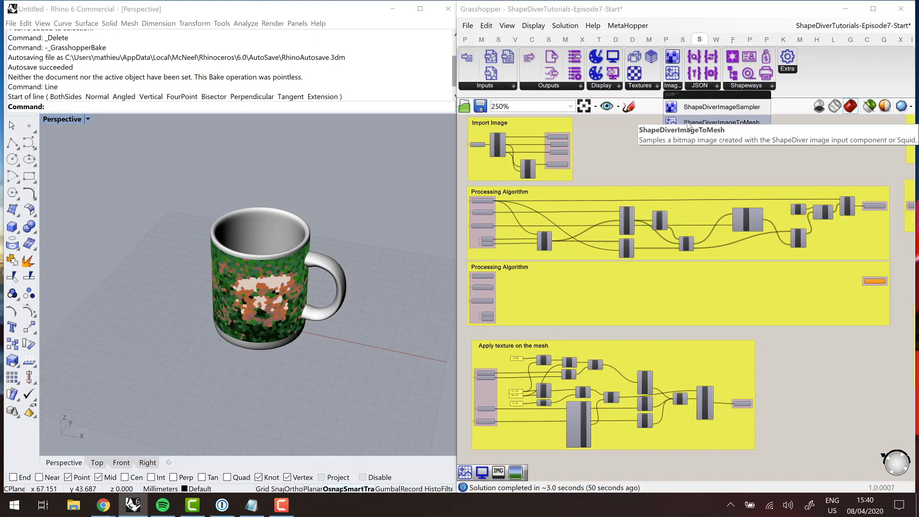
drag(679, 122, 664, 131)
scroll(498, 300, up, 5)
click(580, 285)
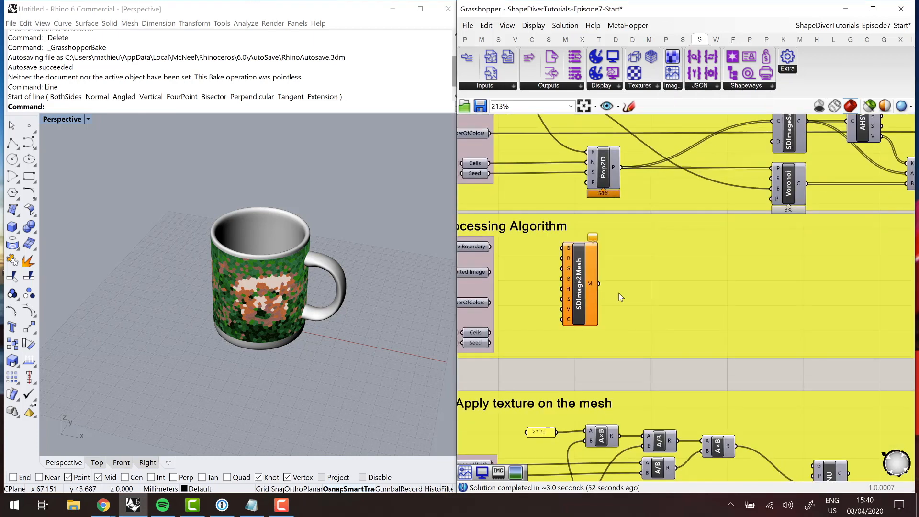
right_drag(654, 280, 702, 278)
click(631, 283)
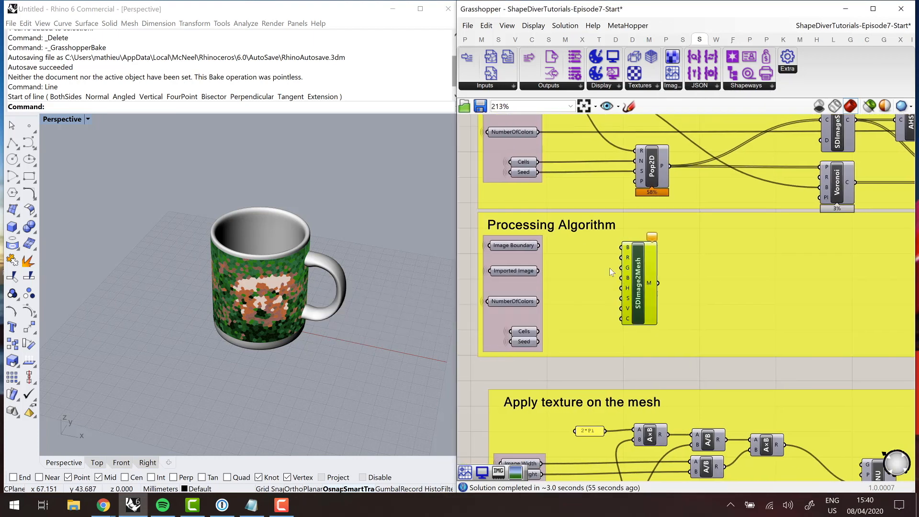
- Connect Imported Image to the bitmap input of SDImage2Mesh and inspect the colored mesh from above in the Perspective viewport
drag(538, 271, 621, 248)
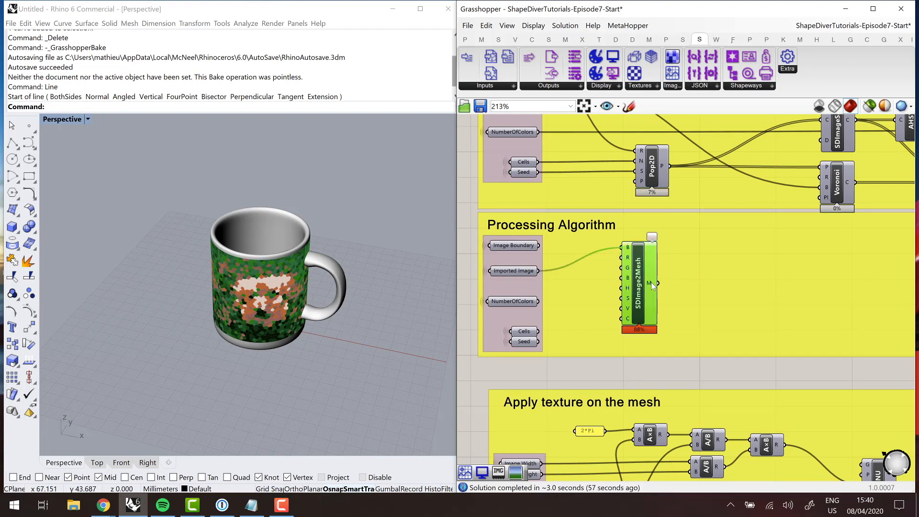
mouse_move(649, 282)
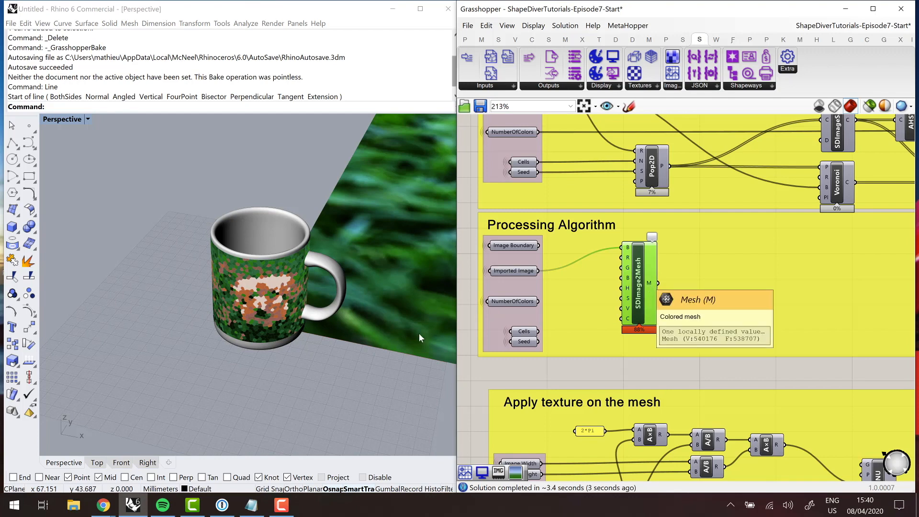
scroll(330, 342, down, 6)
right_drag(224, 349, 225, 351)
scroll(225, 351, down, 8)
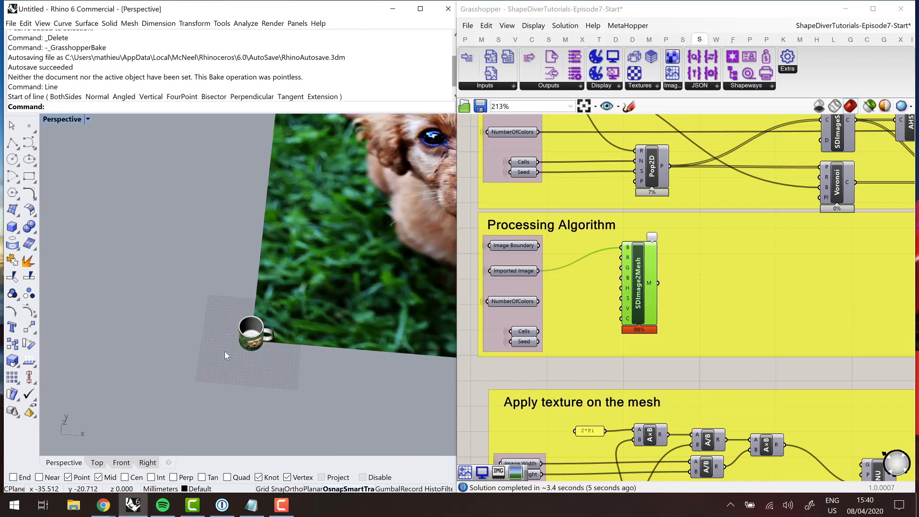
scroll(329, 306, up, 3)
right_drag(330, 307, 326, 314)
scroll(326, 313, down, 6)
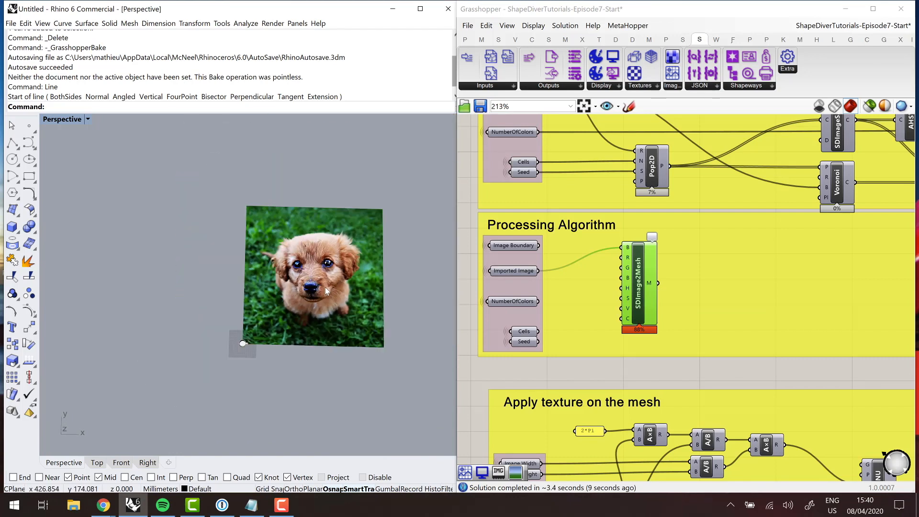
scroll(325, 297, up, 4)
- Search the components for "image import" and look up the Import Image component
click(559, 364)
double_click(559, 363)
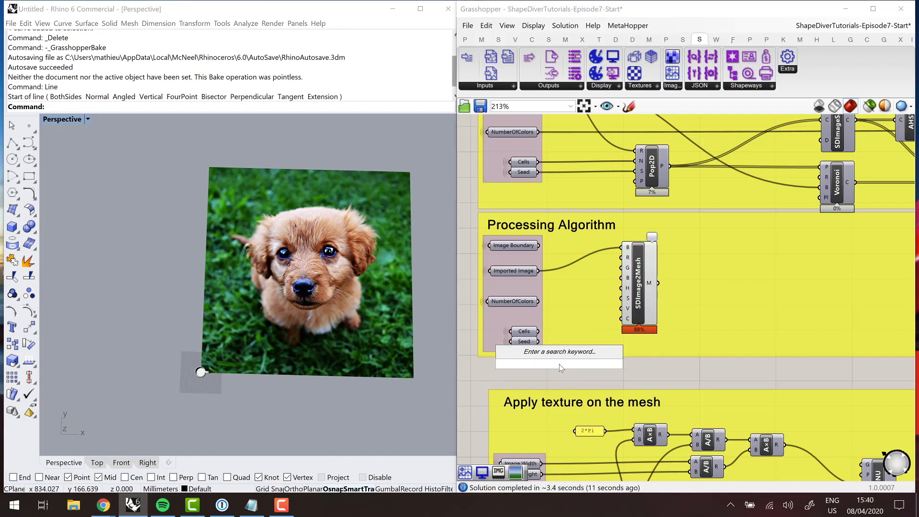
text(image import)
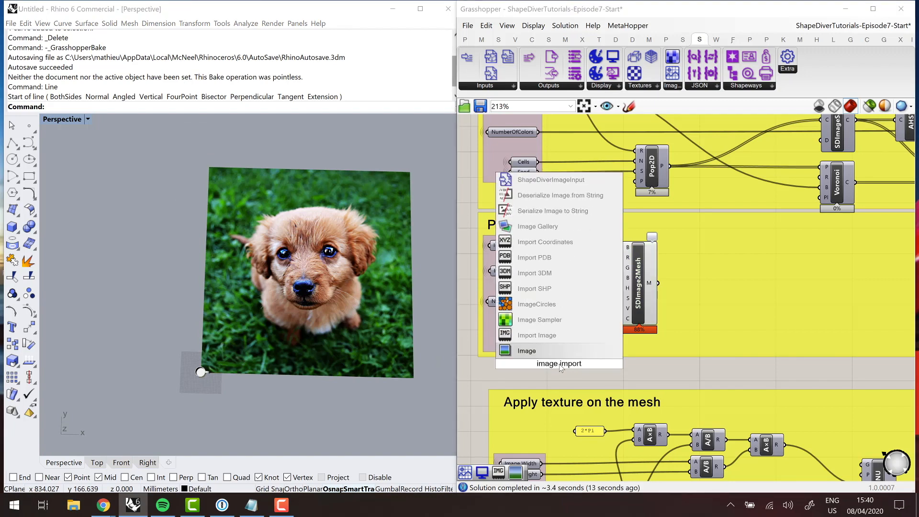
key(Up)
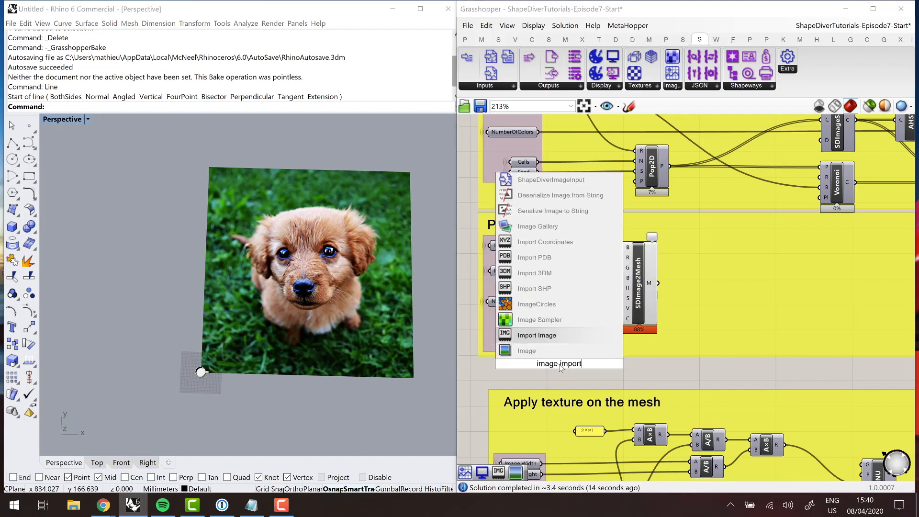
click(523, 337)
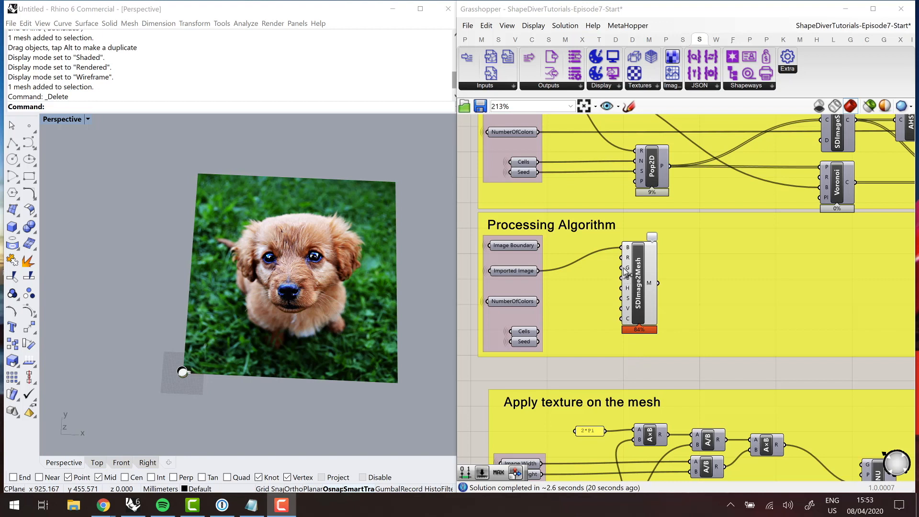
- Shift SDImage2Mesh away from the inputs and add a Construct Domain component just before its lower inputs
drag(644, 277, 684, 287)
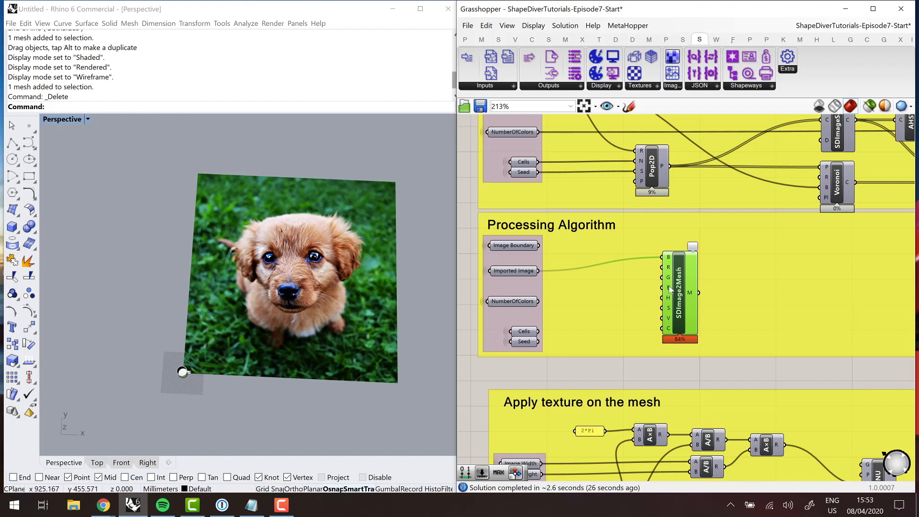
double_click(580, 369)
text(co)
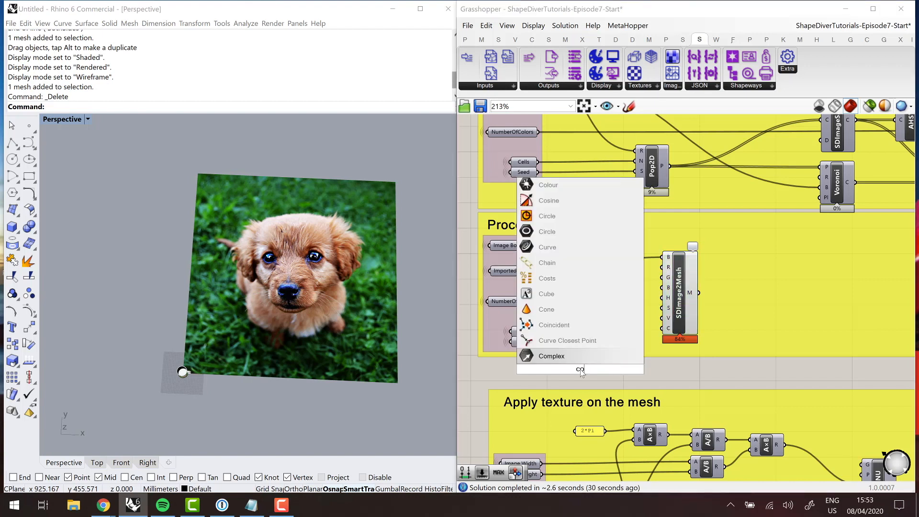
text(nstruct domain)
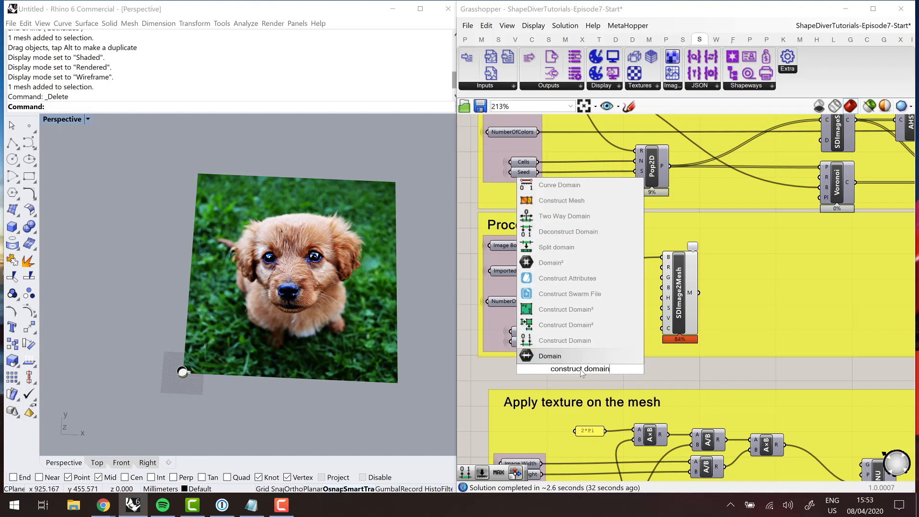
key(Up)
key(Return)
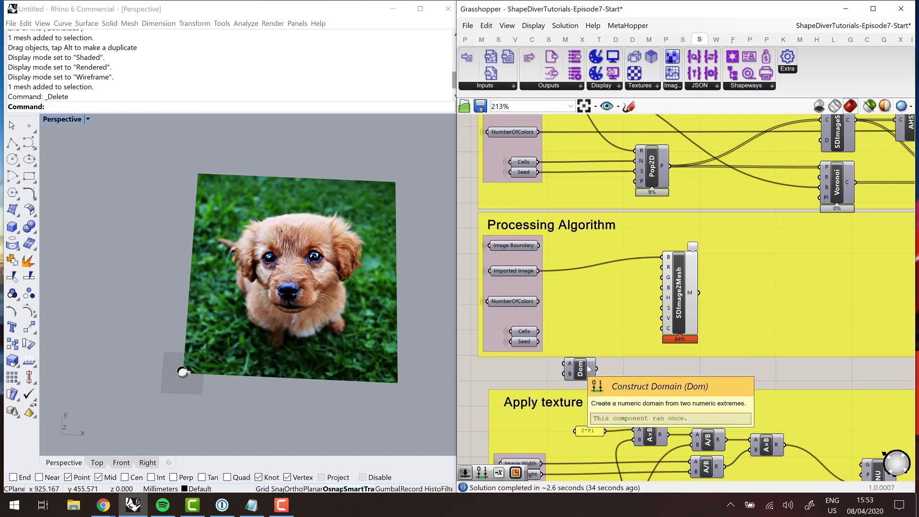
drag(588, 362, 639, 325)
- Create a number slider ranging from 0 to 1.0 and connect it to the Construct Domain's start input A
double_click(598, 381)
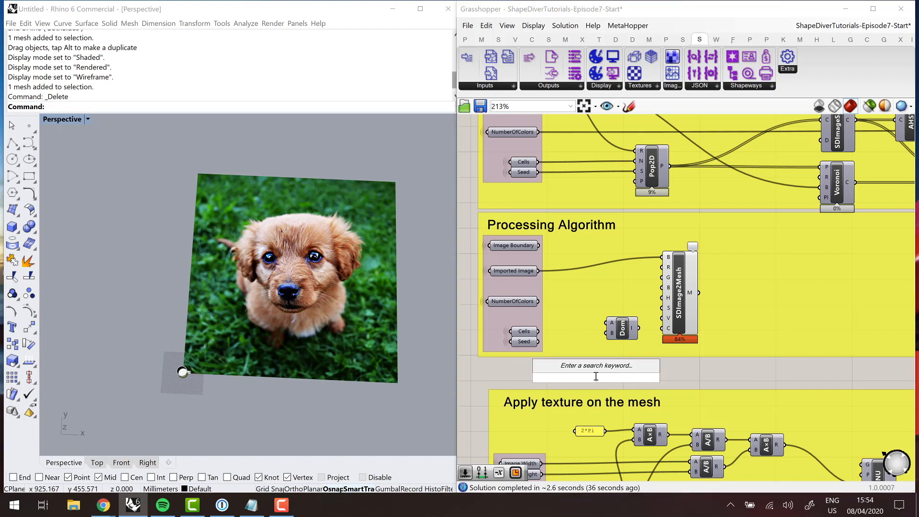
text(0.2)
key(BackSpace)
text(1.0)
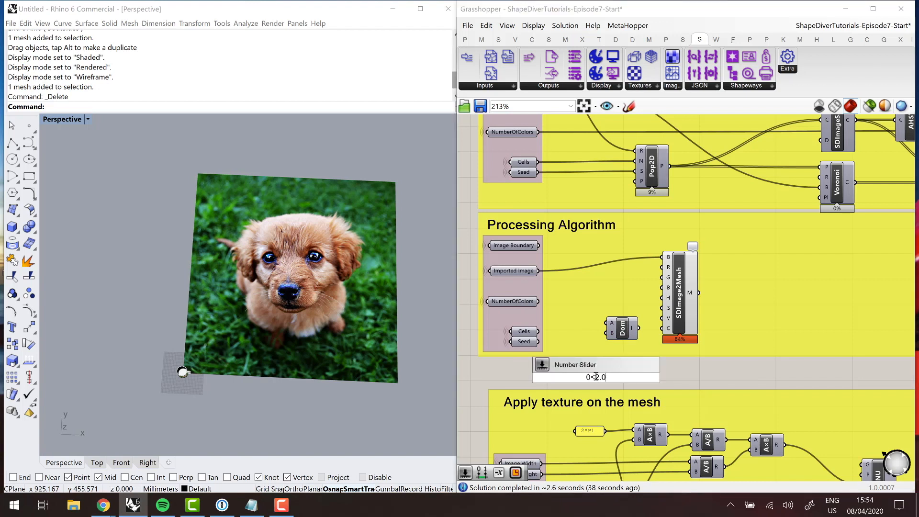
key(Return)
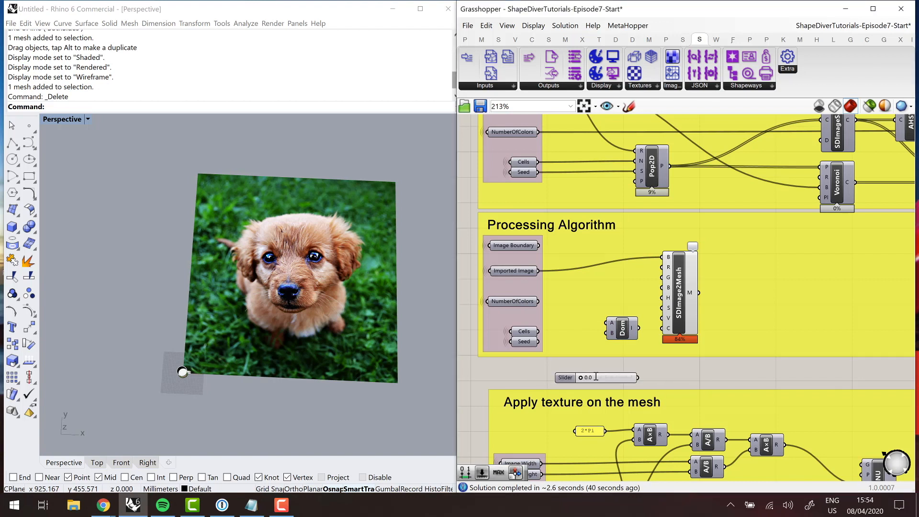
drag(569, 380, 539, 379)
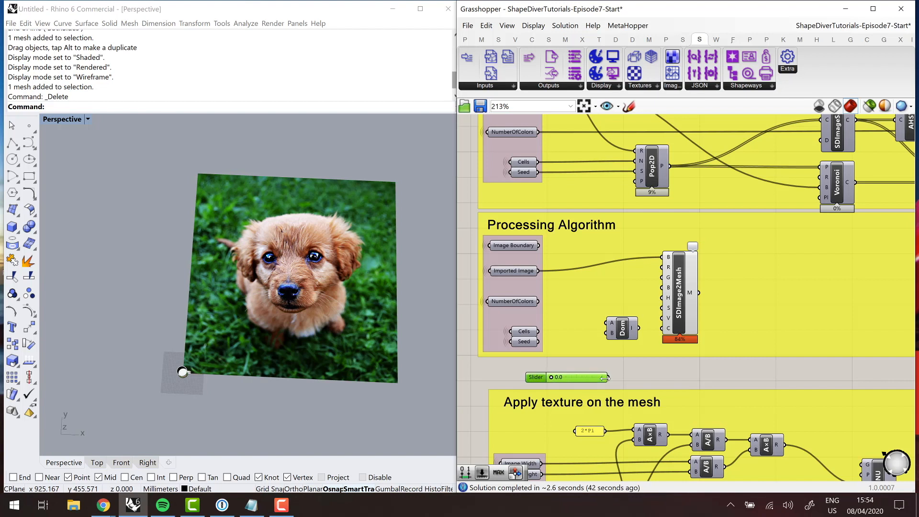
drag(608, 378, 606, 323)
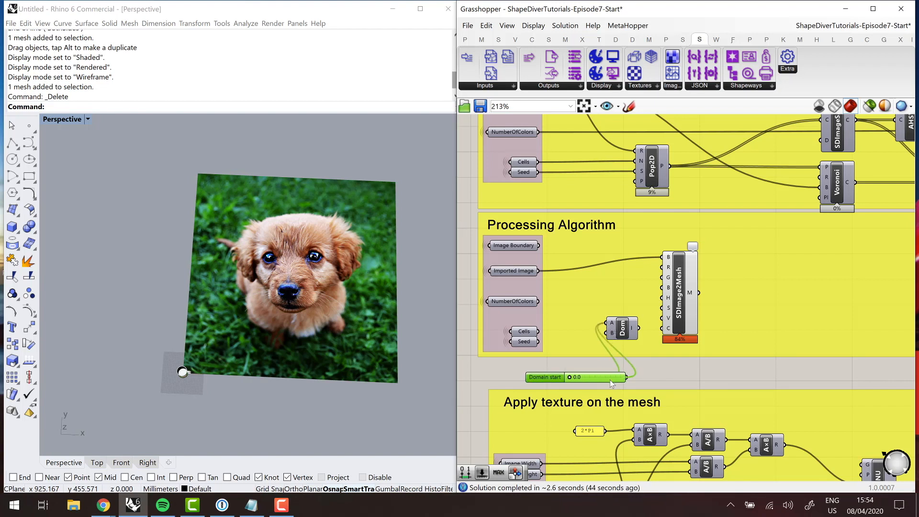
- Duplicate the Domain start slider, connect the copy to the Construct Domain's end input B, and set it to 1.0
drag(551, 374, 510, 377)
key(ctrl+c)
key(ctrl+v)
drag(593, 376, 605, 333)
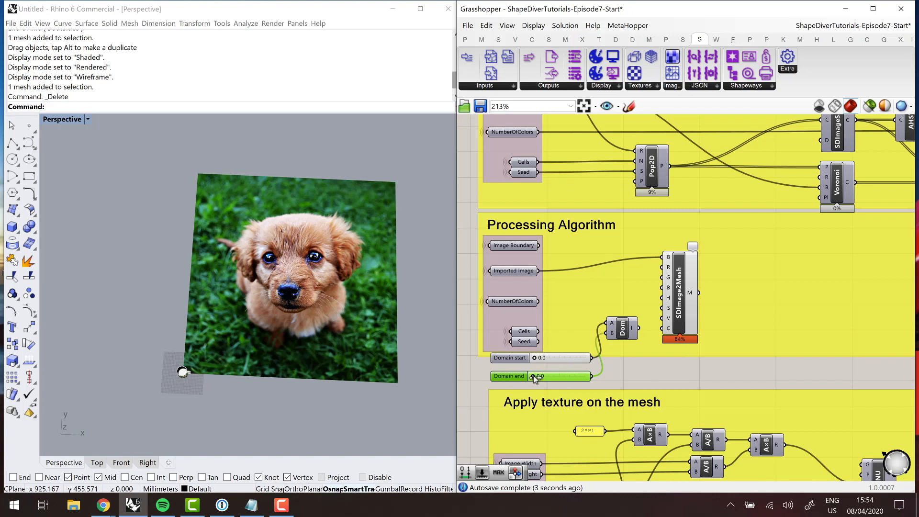
drag(533, 377, 605, 374)
- Feed the constructed domain into the V input of SDImage2Mesh and lower the Domain end slider to filter out bright pixels
mouse_move(638, 328)
mouse_down()
mouse_move(651, 330)
mouse_move(660, 325)
mouse_move(654, 320)
mouse_up()
click(623, 329)
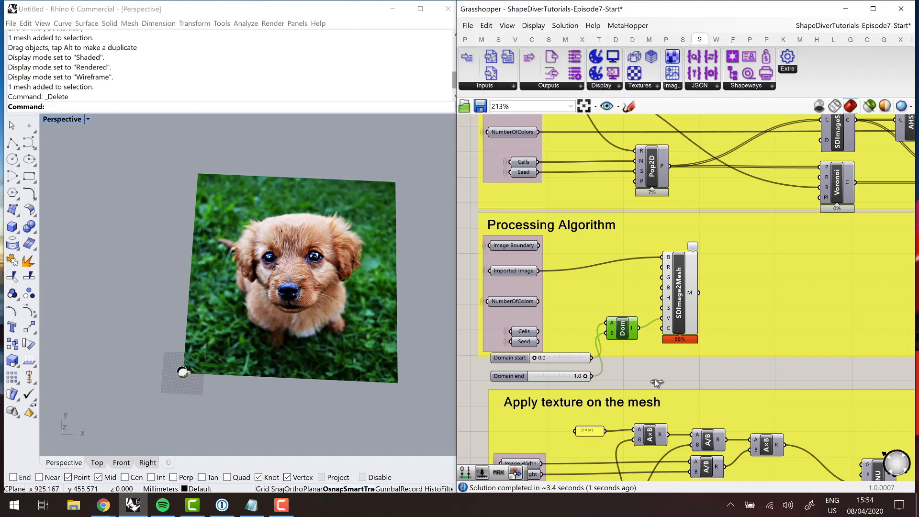
drag(585, 375, 569, 376)
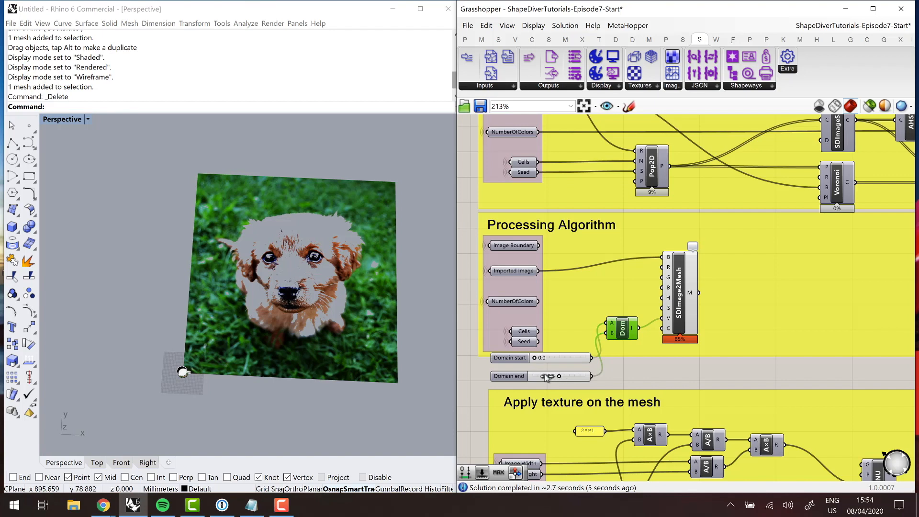
- Lower the Domain end slider to 0.3 to filter out more of the bright pixels
drag(559, 376, 556, 375)
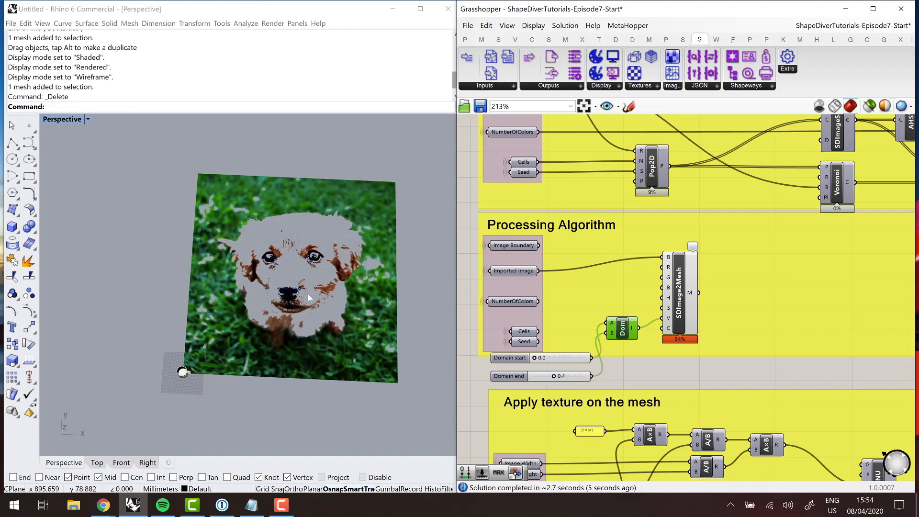
scroll(296, 327, up, 10)
right_drag(292, 365, 335, 330)
- Bake the filtered SDImage2Mesh result into the Rhino document on the Default layer
click(676, 301)
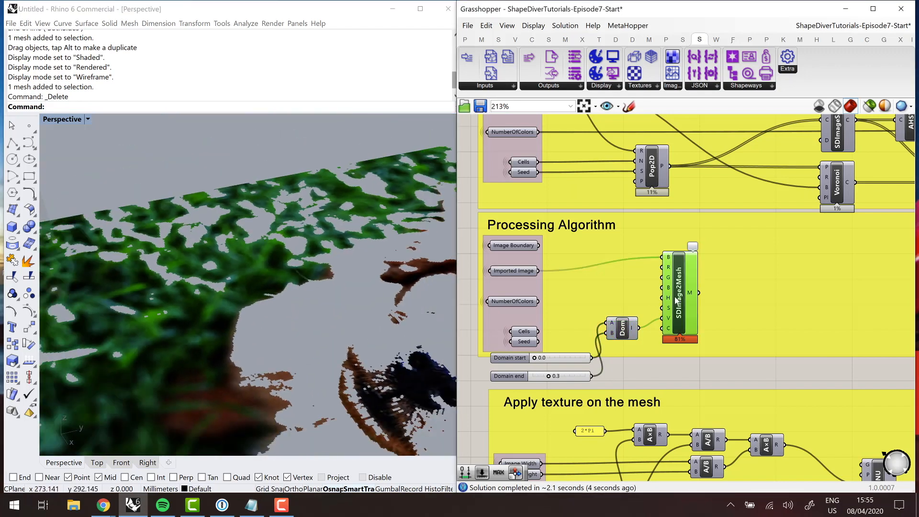
right_click(678, 300)
click(692, 337)
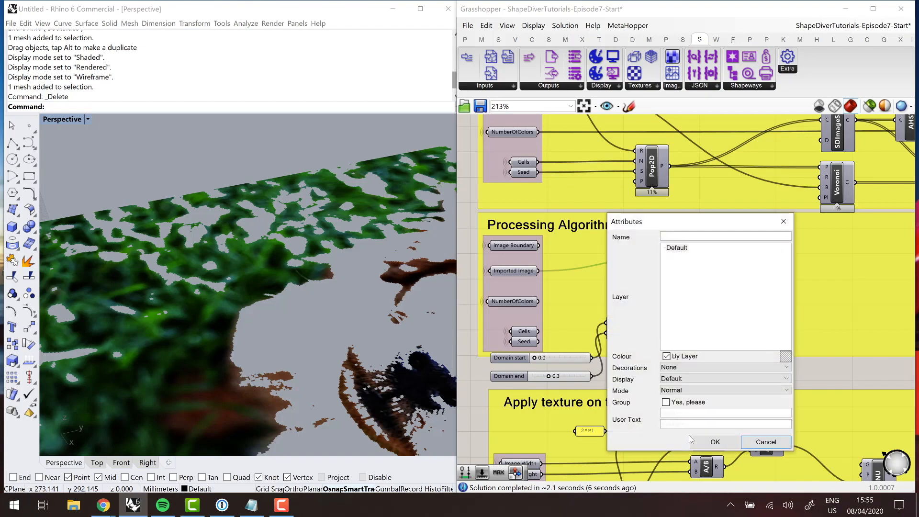
click(702, 441)
scroll(292, 306, down, 4)
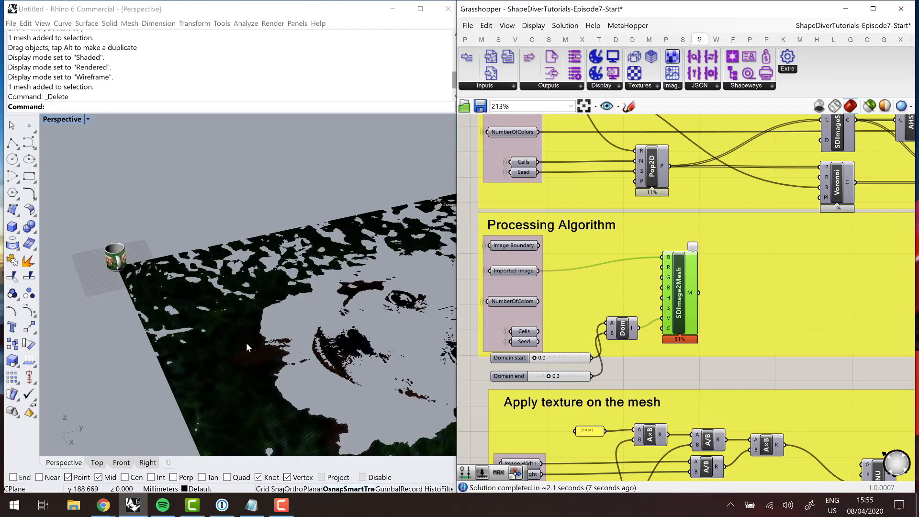
- Select the baked mesh, examine its pixel-sized faces up close, and delete it
click(268, 343)
scroll(269, 307, up, 6)
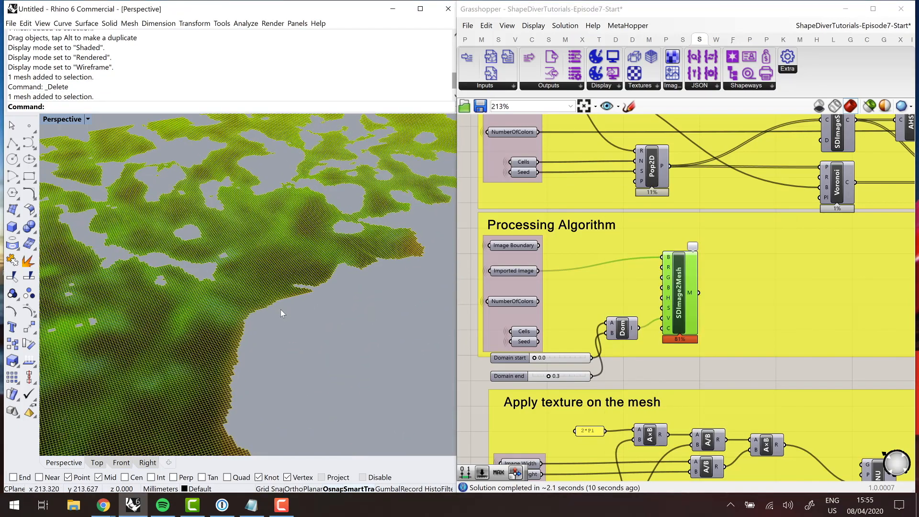
scroll(282, 317, down, 3)
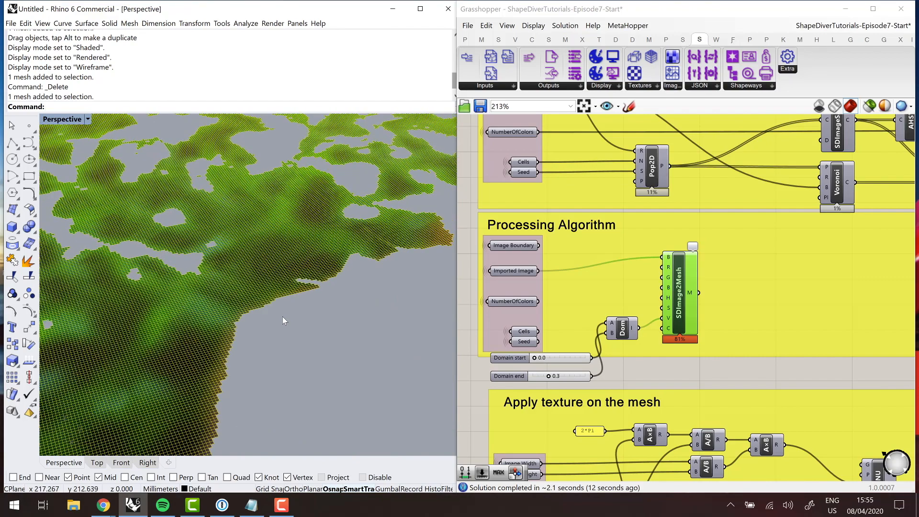
scroll(282, 316, down, 2)
scroll(283, 317, down, 10)
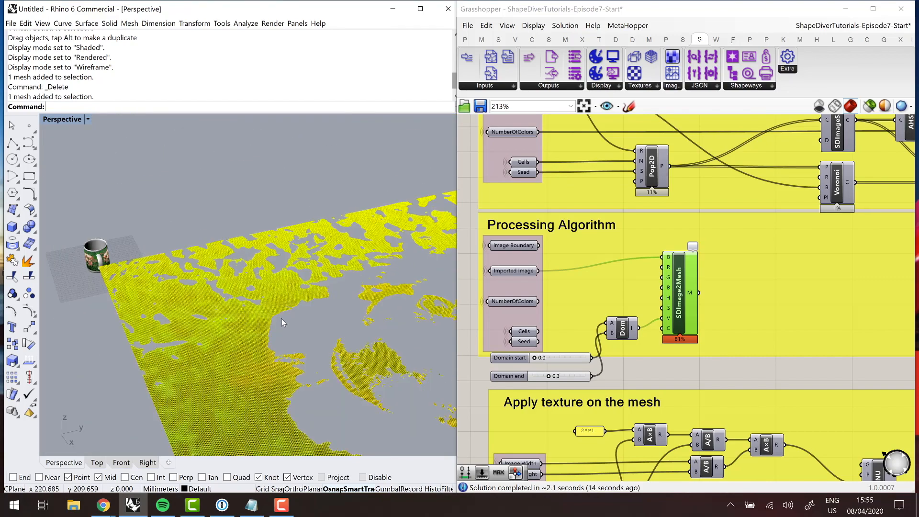
right_drag(283, 318, 282, 341)
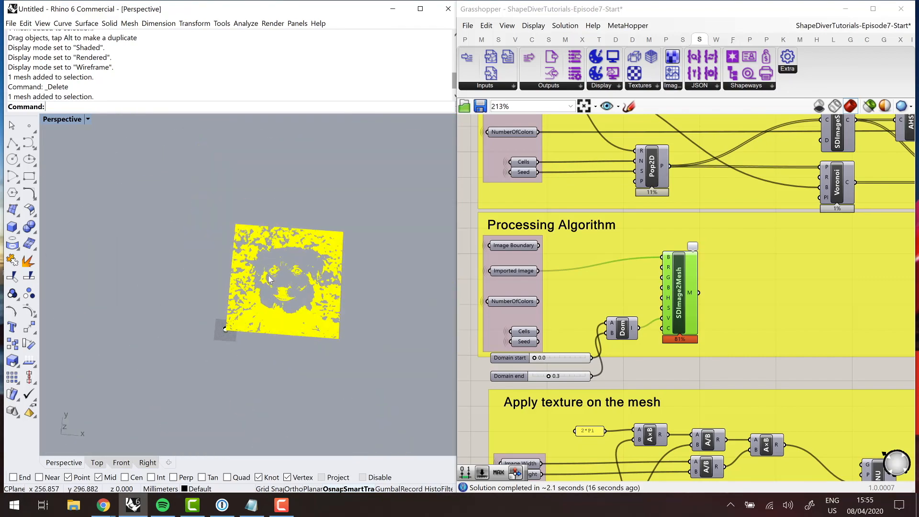
scroll(268, 274, up, 2)
key(Delete)
- Connect the second image link panel to ImportURL in place of the puppy image link
scroll(608, 280, down, 8)
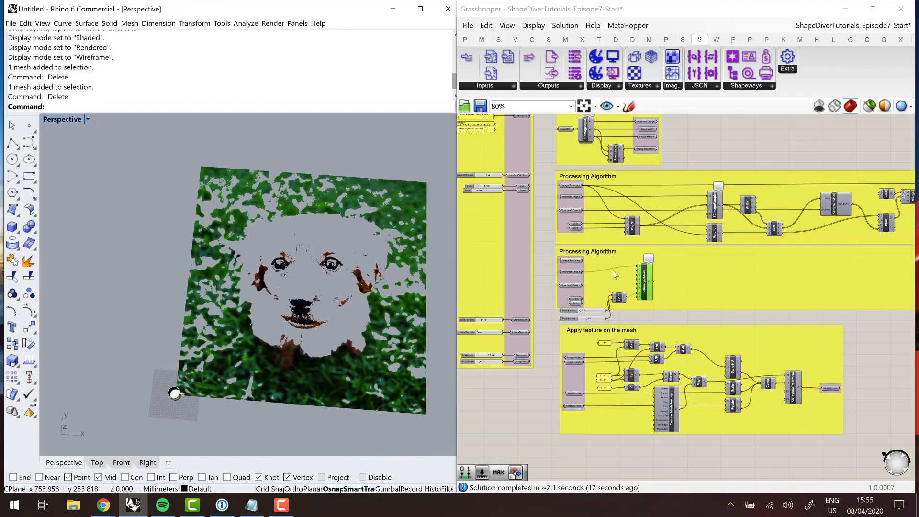
scroll(555, 184, up, 10)
scroll(617, 301, up, 2)
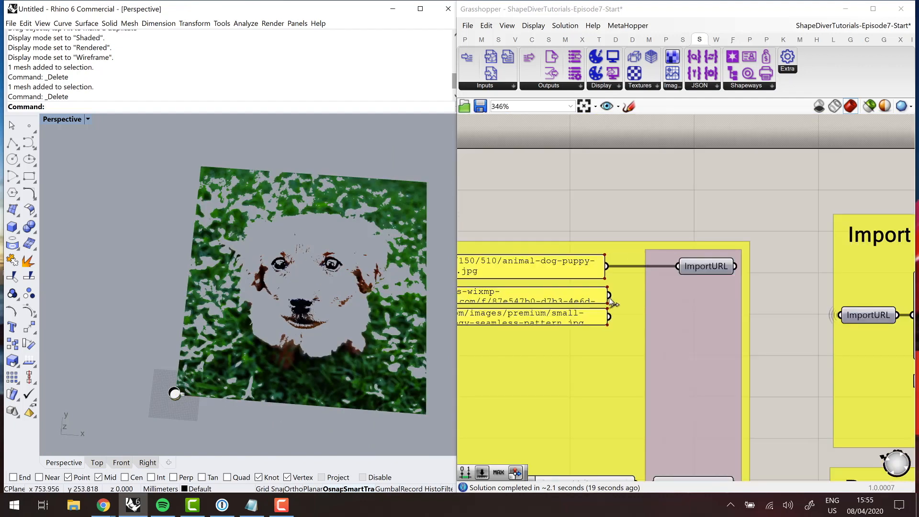
shift+drag(608, 294, 677, 266)
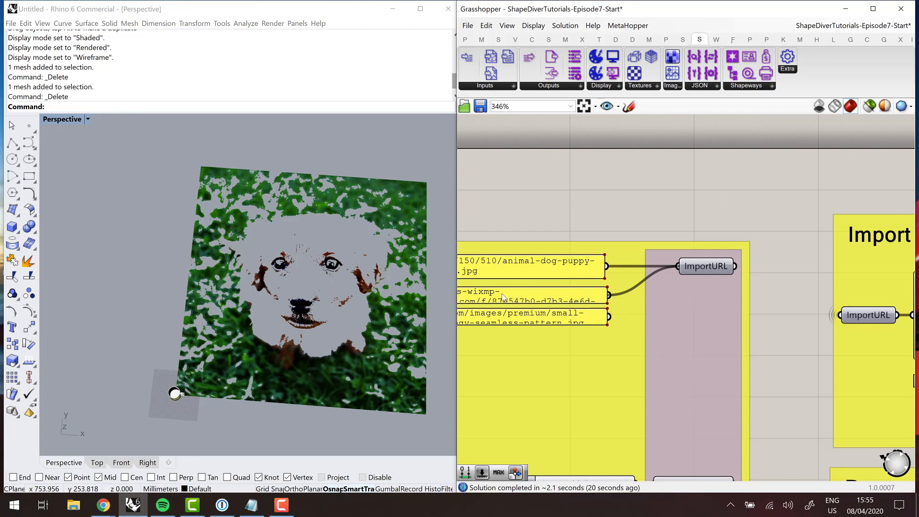
scroll(547, 231, down, 10)
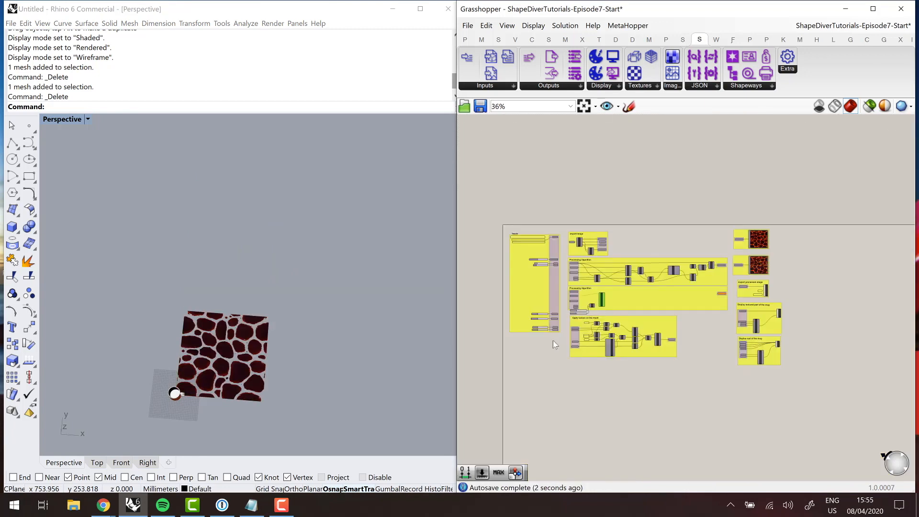
- Disconnect the Construct Domain output from the V input of SDImage2Mesh
scroll(588, 311, up, 8)
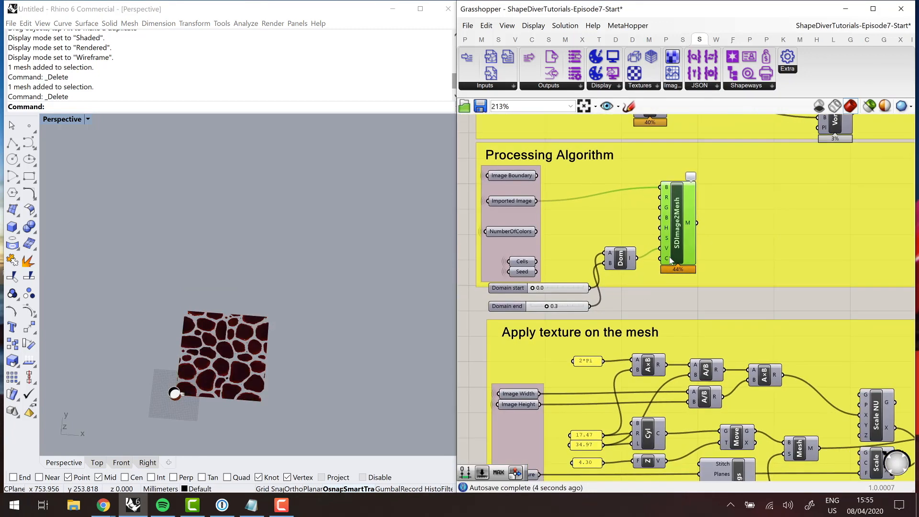
right_click(668, 248)
mouse_move(689, 272)
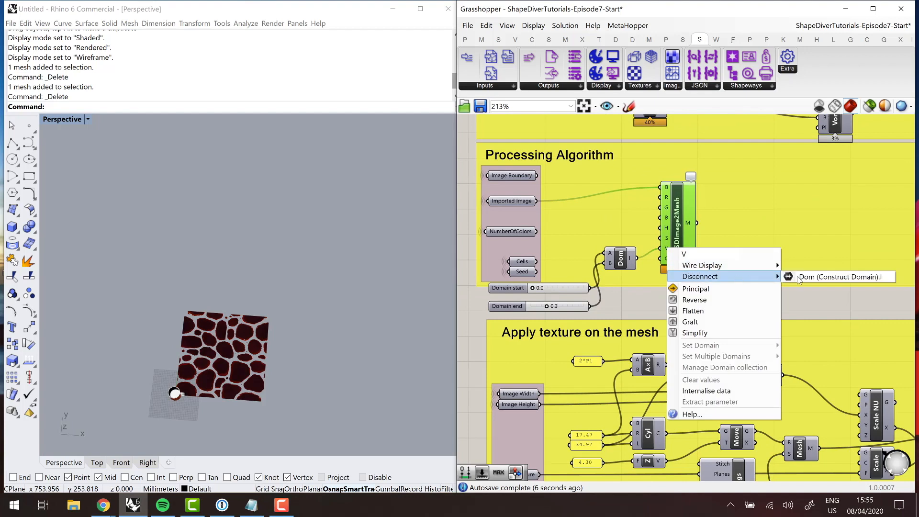
click(800, 277)
scroll(208, 402, up, 5)
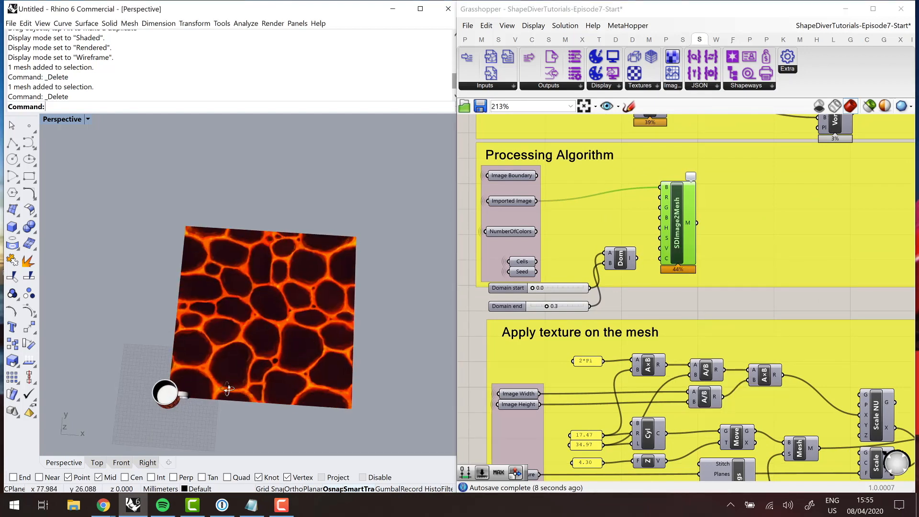
right_drag(228, 387, 186, 329)
scroll(185, 328, up, 3)
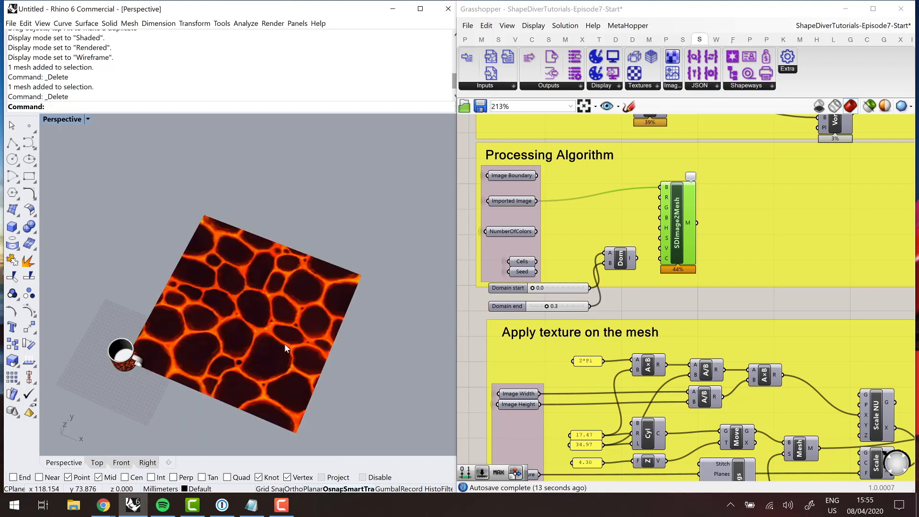
- Feed the constructed domain into the R input of SDImage2Mesh and set the Domain end slider to 0.6
drag(680, 222, 691, 225)
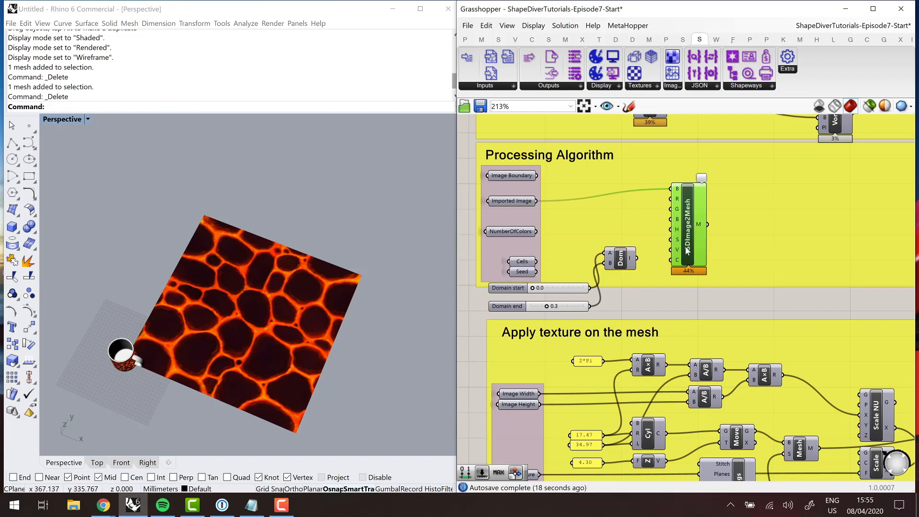
mouse_move(687, 248)
drag(670, 217, 668, 200)
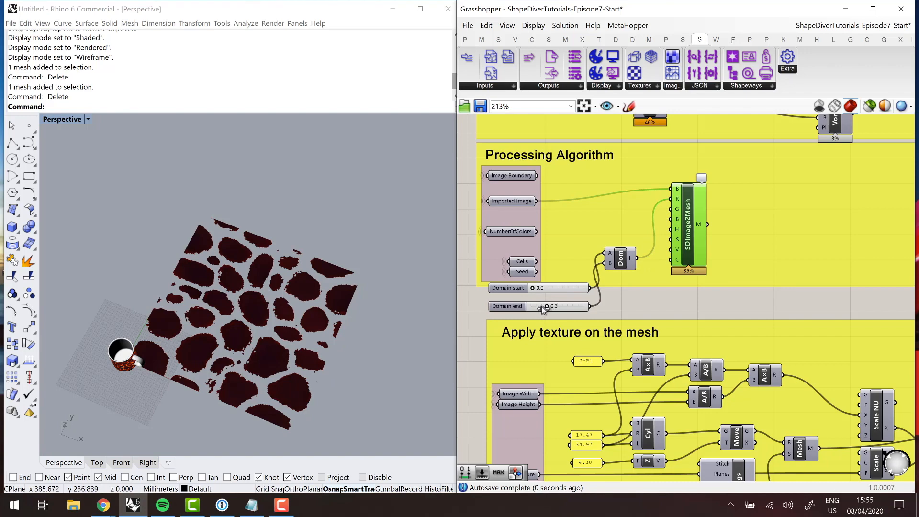
drag(543, 309, 562, 310)
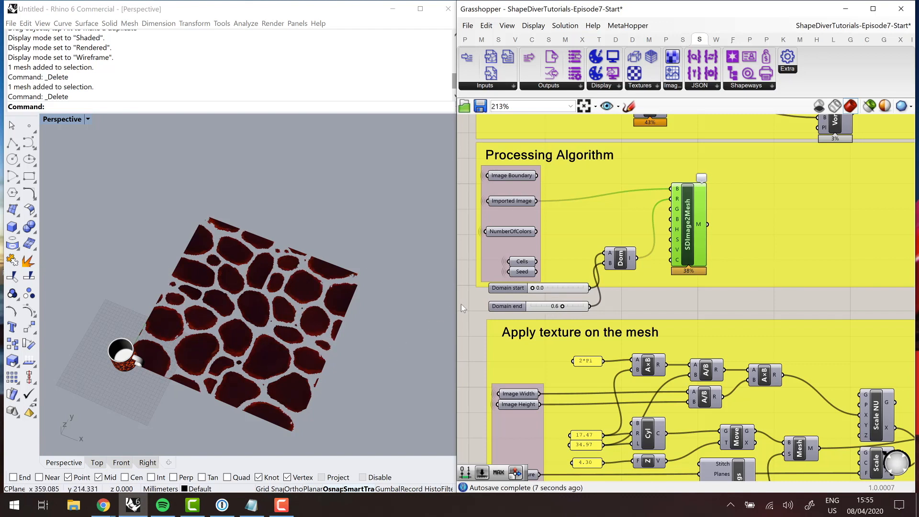
drag(513, 308, 513, 290)
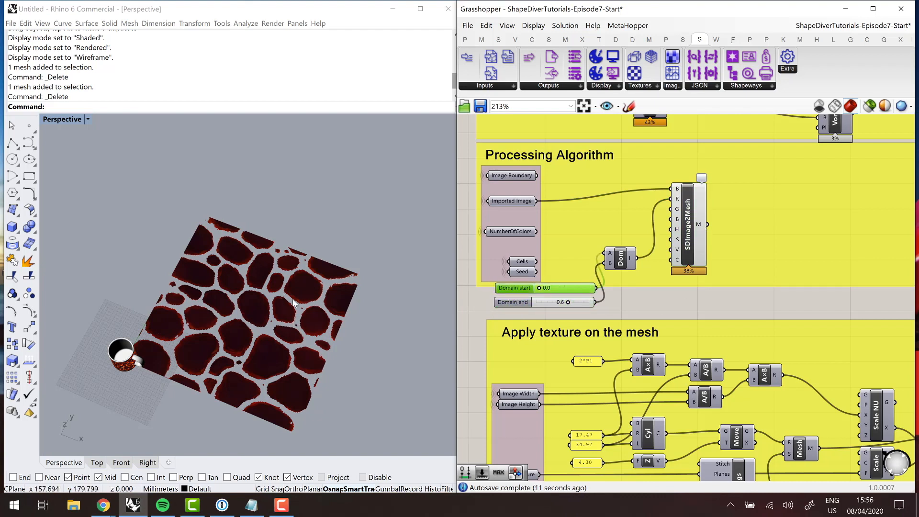
- Add a Mesh Edges component after SDImage2Mesh and feed it the M output
double_click(727, 304)
text(mesh)
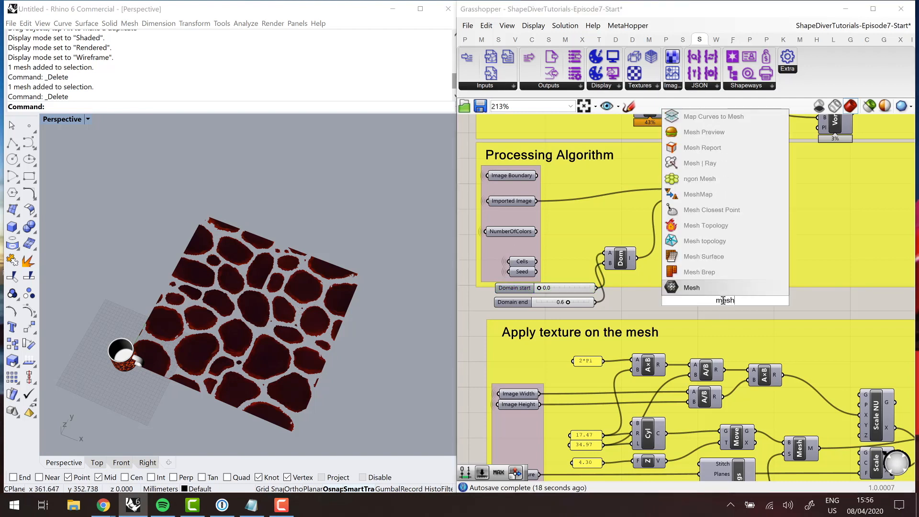
text( edges)
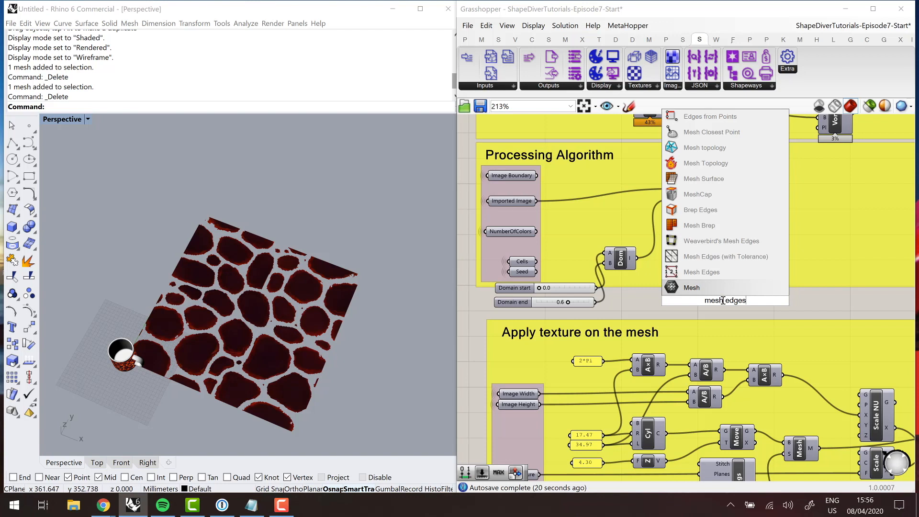
key(Up)
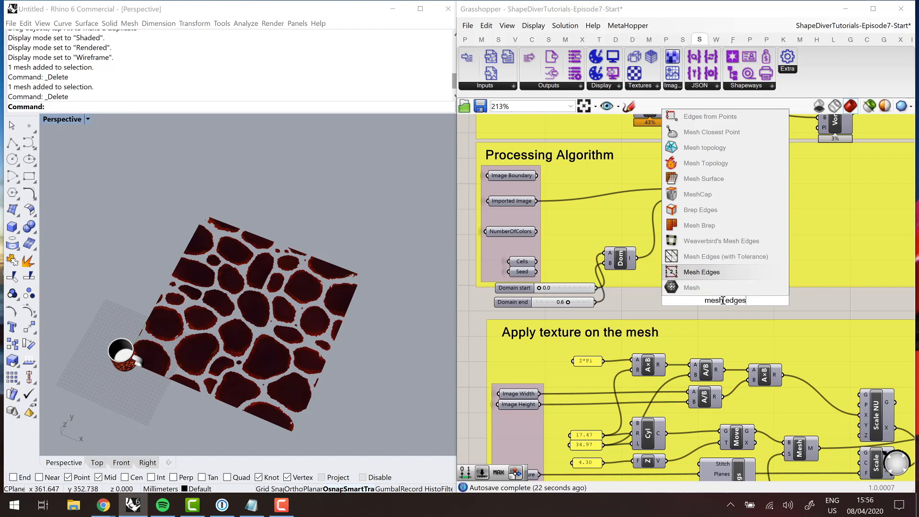
key(Return)
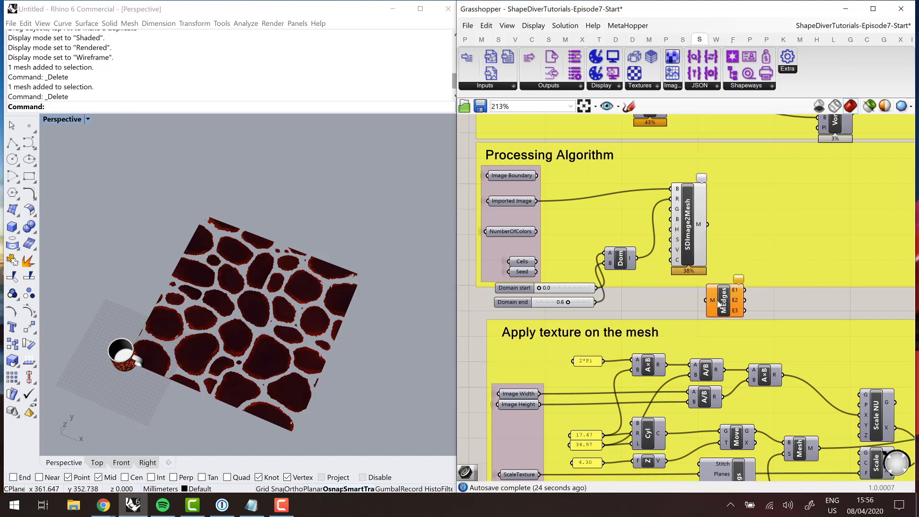
drag(719, 303, 736, 240)
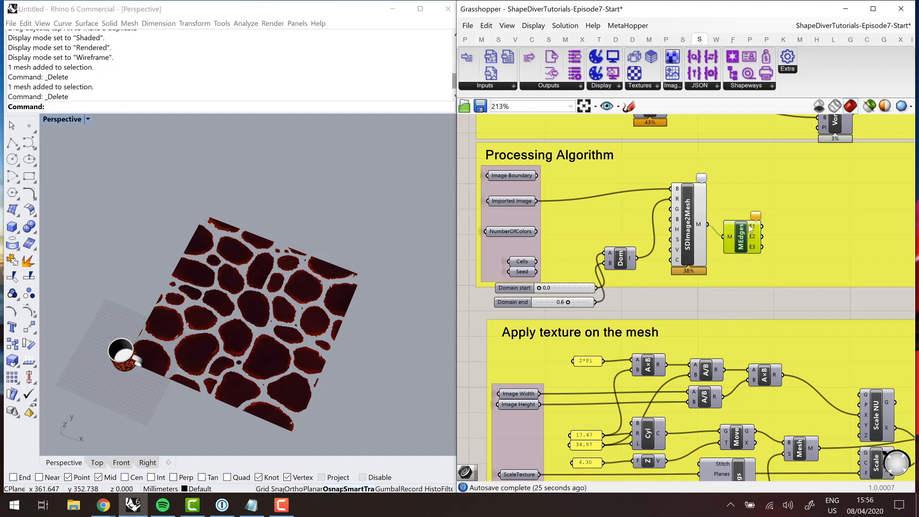
- Align the Mesh Edges component with SDImage2Mesh and turn off its preview
mouse_move(754, 226)
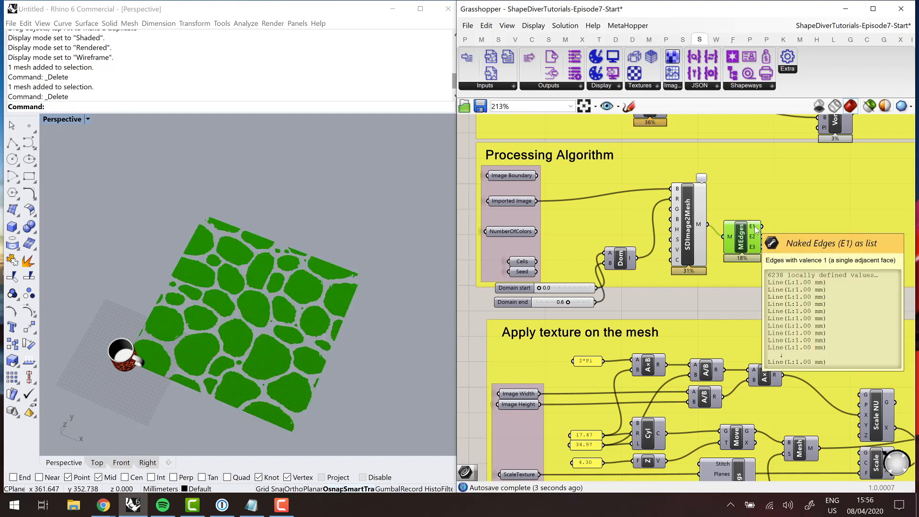
drag(741, 232, 738, 222)
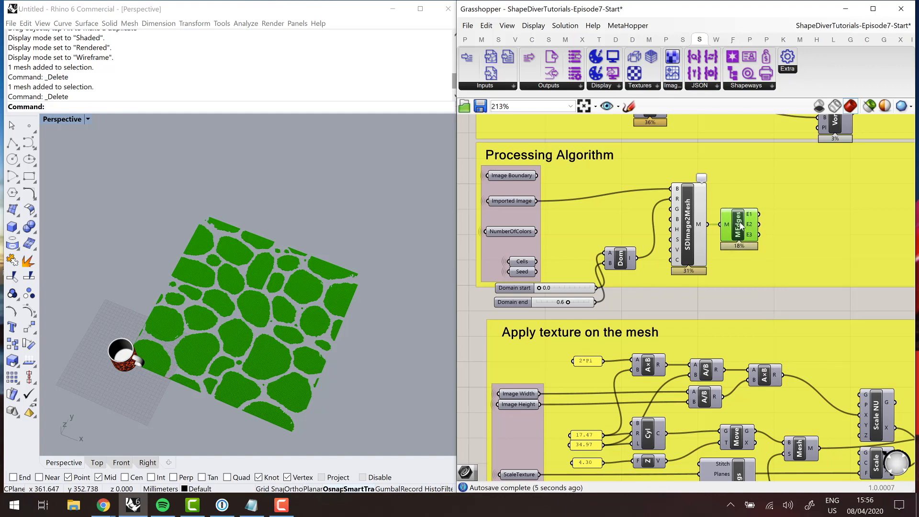
right_click(740, 223)
click(760, 241)
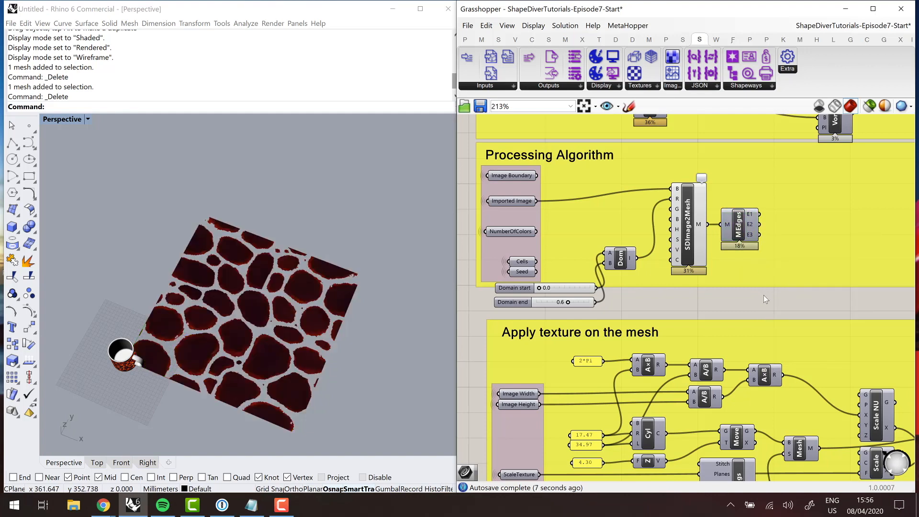
- Add a Curve parameter beside Mesh Edges and connect the naked edges output E1 to it
double_click(763, 295)
text(curve)
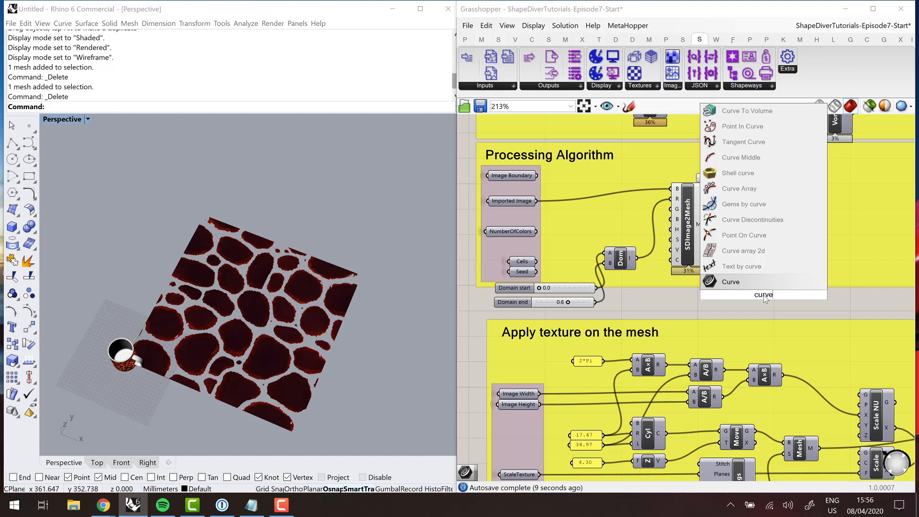
key(Return)
drag(763, 294, 774, 253)
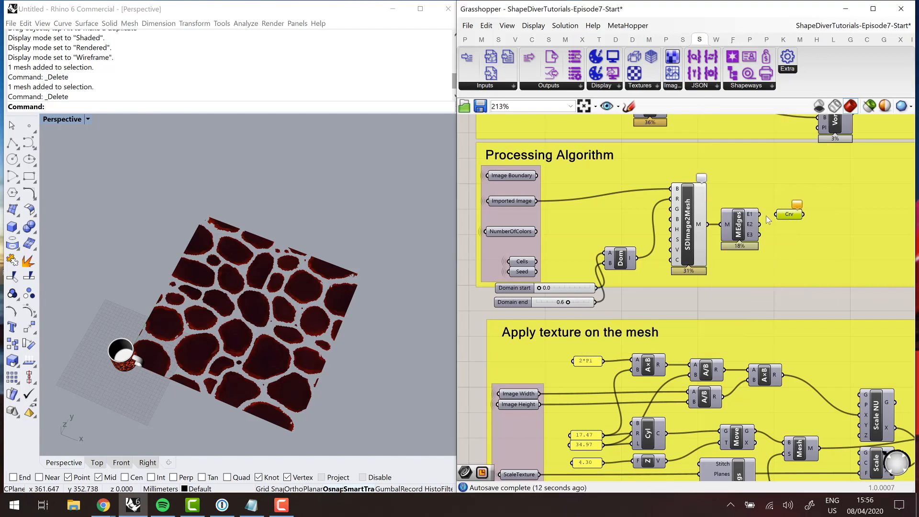
drag(780, 219, 777, 215)
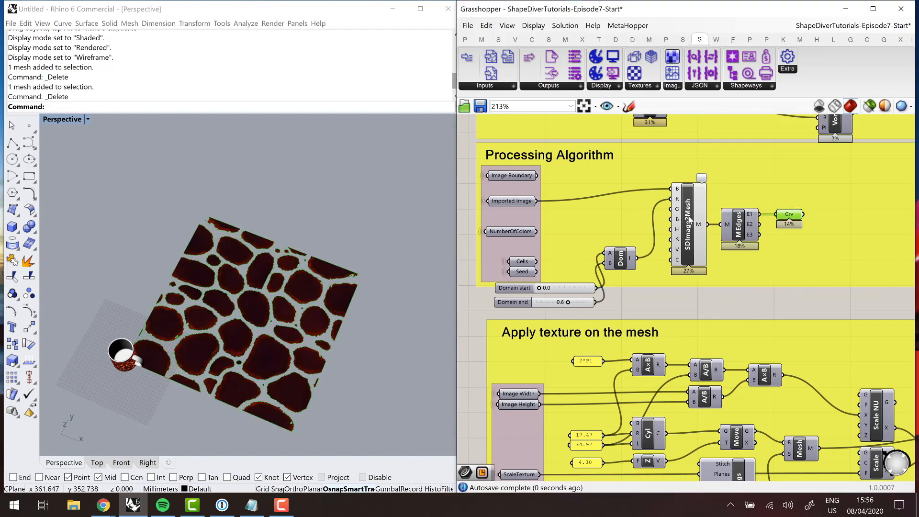
- Turn off the SDImage2Mesh preview and highlight the naked edges held by the Curve parameter
right_click(689, 218)
click(714, 235)
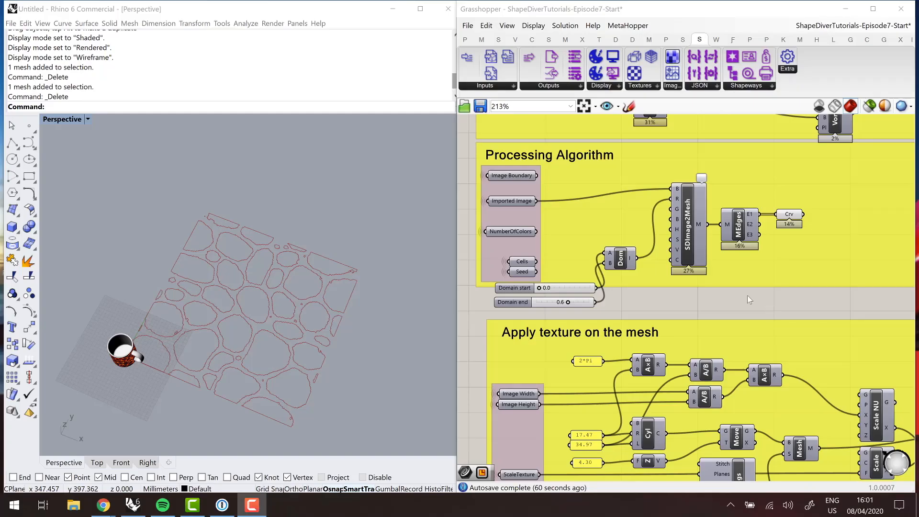
scroll(789, 248, up, 4)
right_click(755, 237)
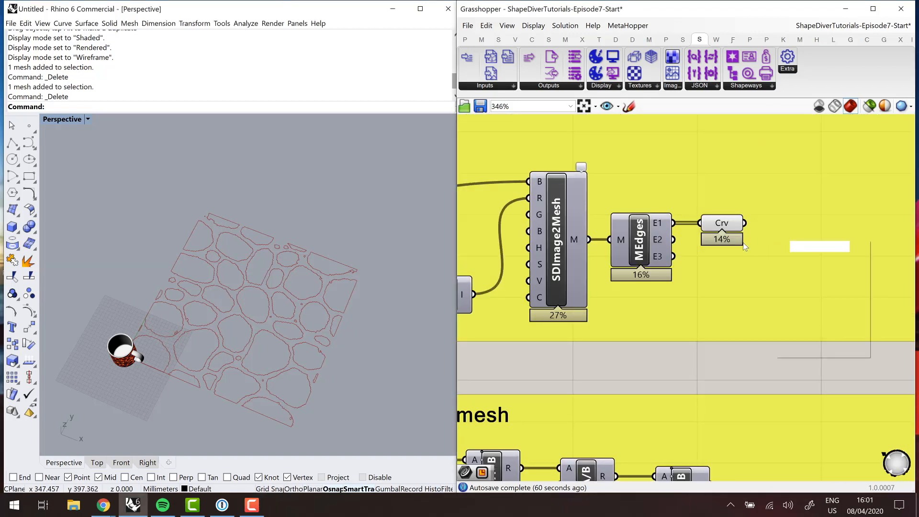
double_click(780, 209)
click(722, 231)
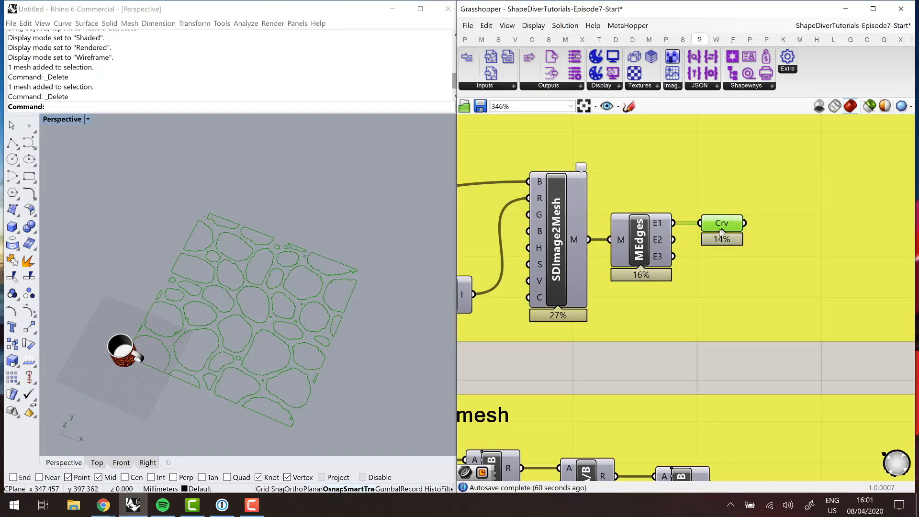
mouse_move(721, 228)
- Add a Join Curves component beside the Curve parameter and connect the parameter's output to its C input
click(788, 350)
double_click(788, 350)
text(join)
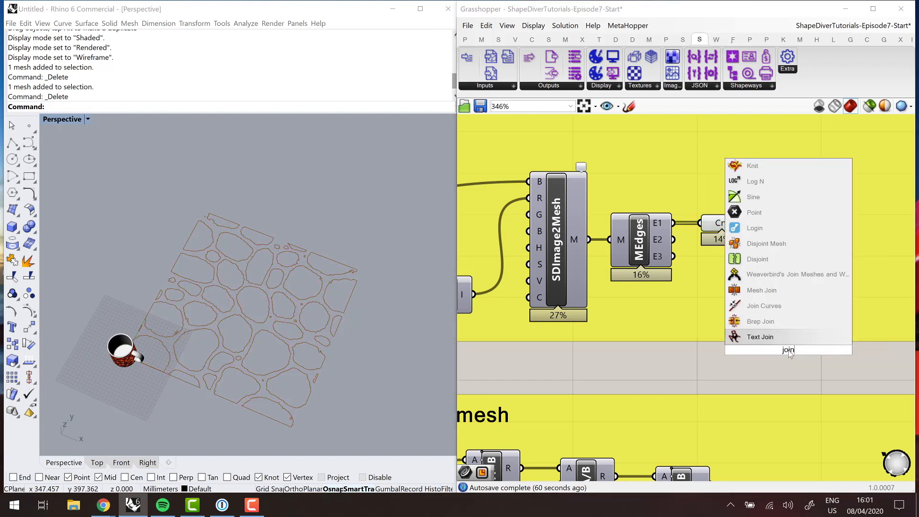
click(766, 305)
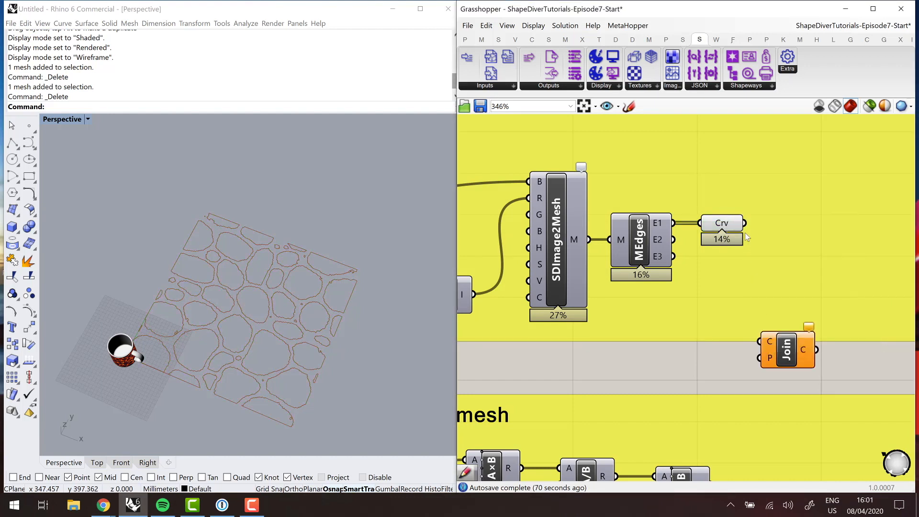
drag(745, 223, 760, 340)
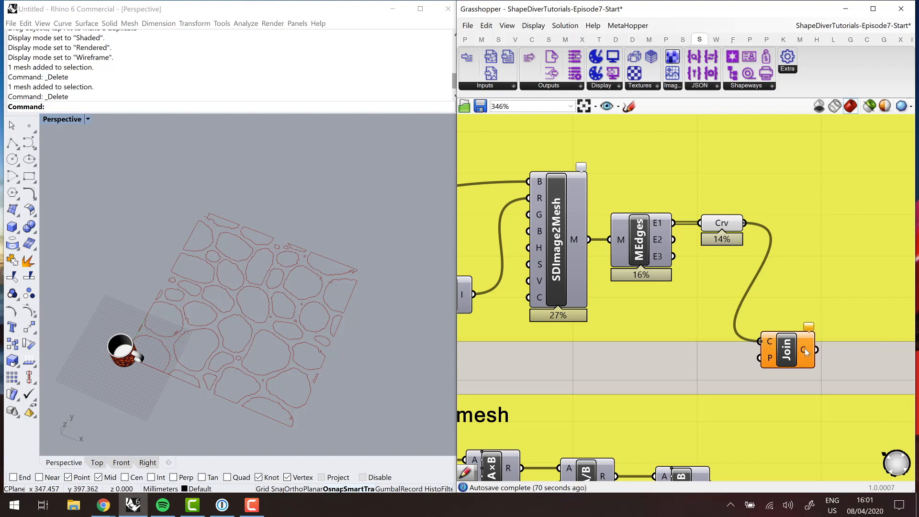
mouse_move(808, 352)
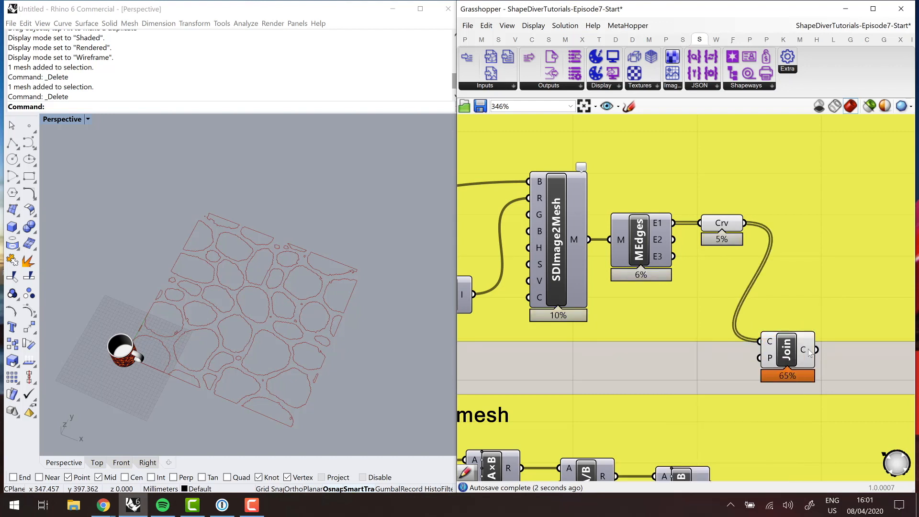
drag(788, 353, 809, 241)
- Add a Smooth Polyline component beside Join Curves and connect the joined curves output C to its P input
right_drag(876, 367, 751, 367)
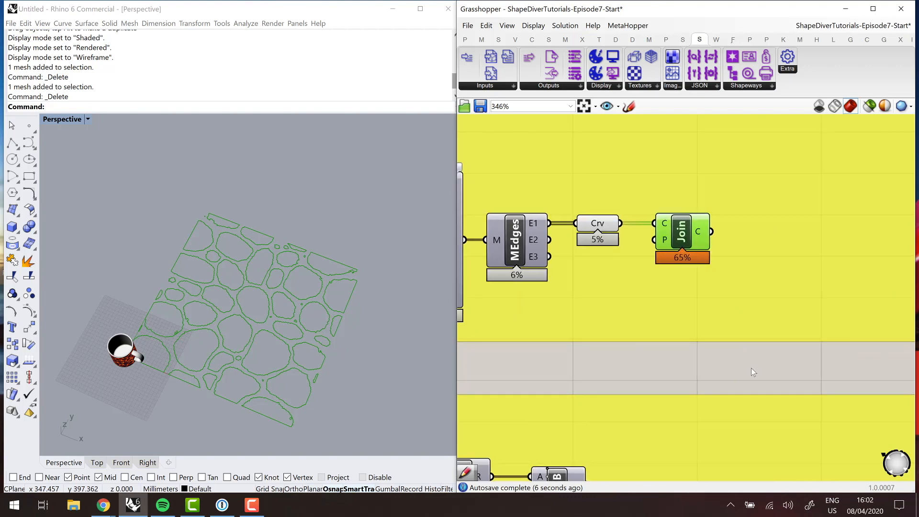
double_click(751, 367)
text(smooth)
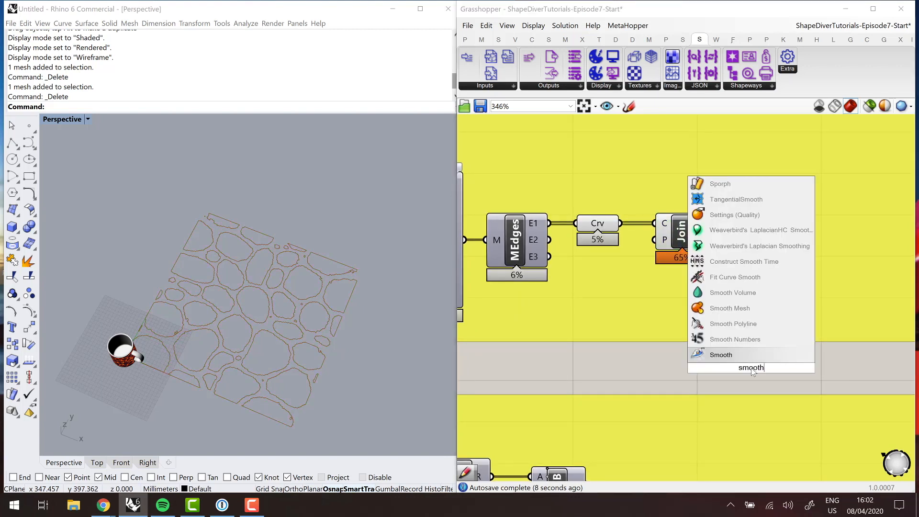
key(Up)
key(Up)
key(Return)
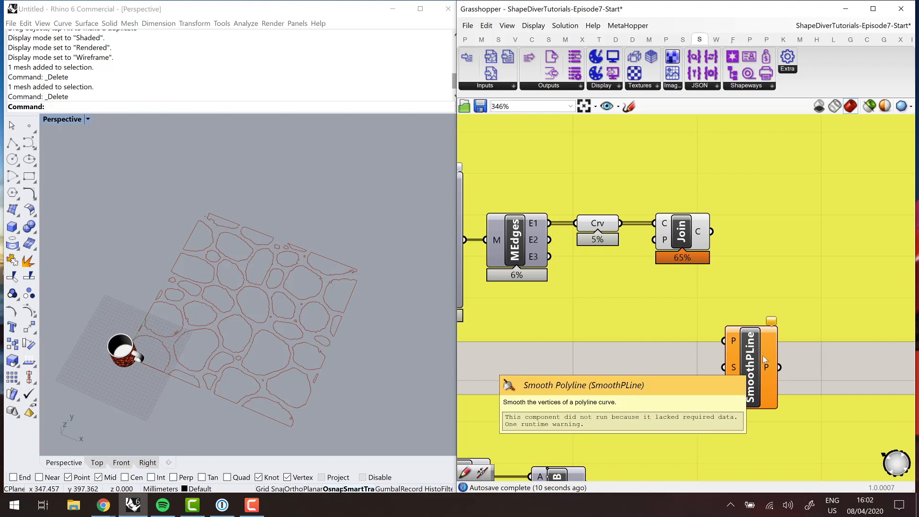
drag(763, 355, 810, 277)
drag(712, 231, 769, 247)
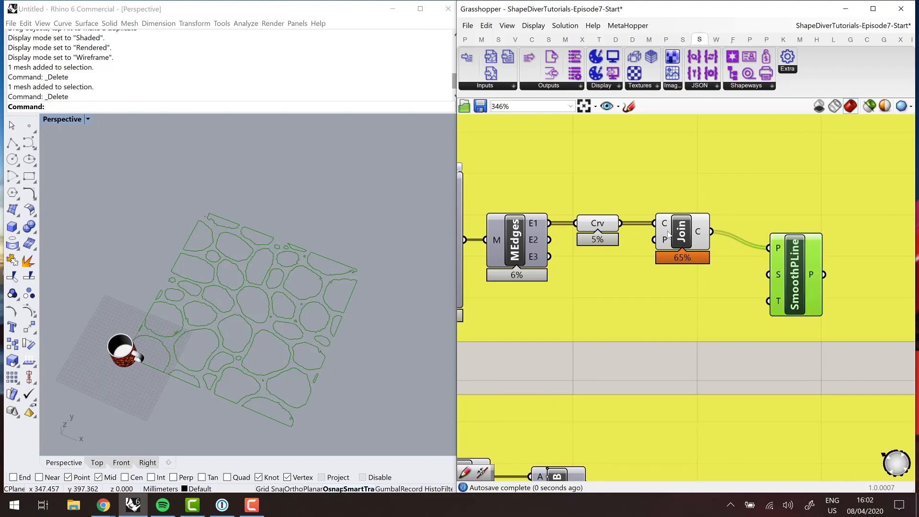
- Turn off the previews of Join Curves and the Curve parameter, and align Smooth Polyline with Join Curves
click(677, 230)
right_click(678, 230)
click(694, 241)
click(598, 225)
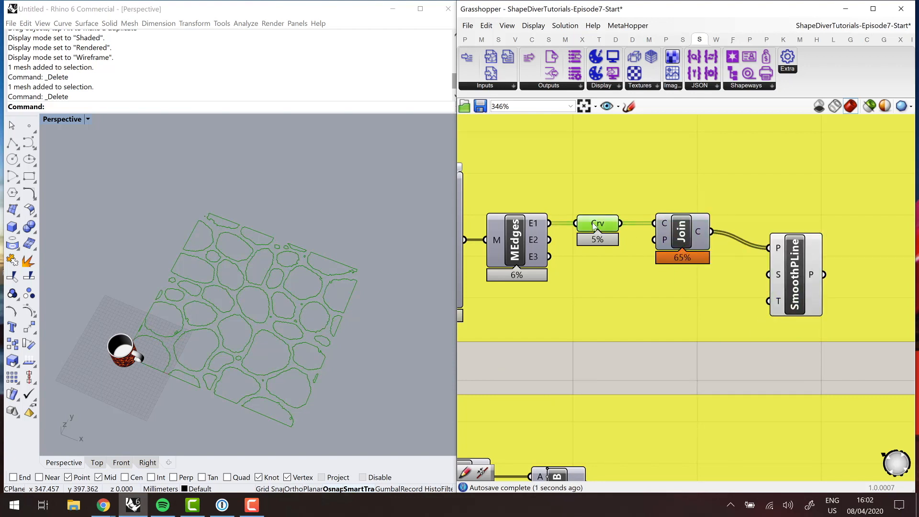
right_click(597, 225)
click(621, 241)
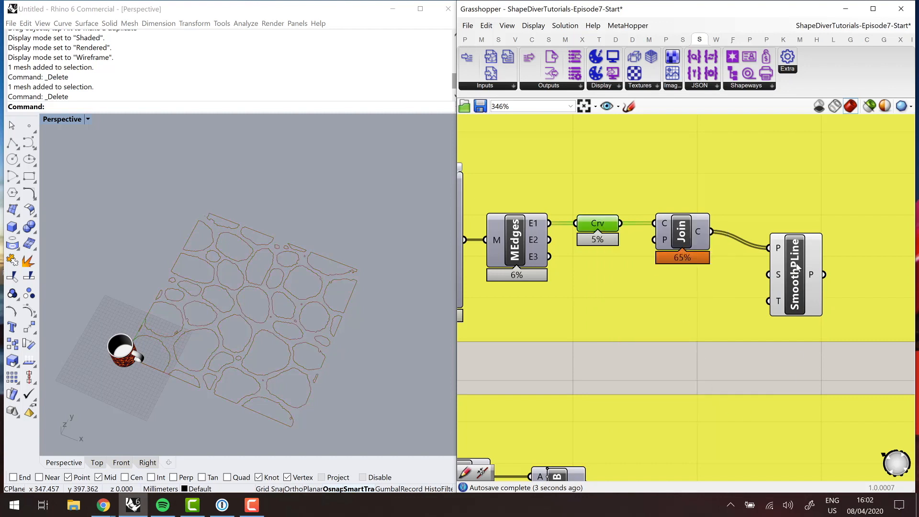
drag(797, 267, 785, 252)
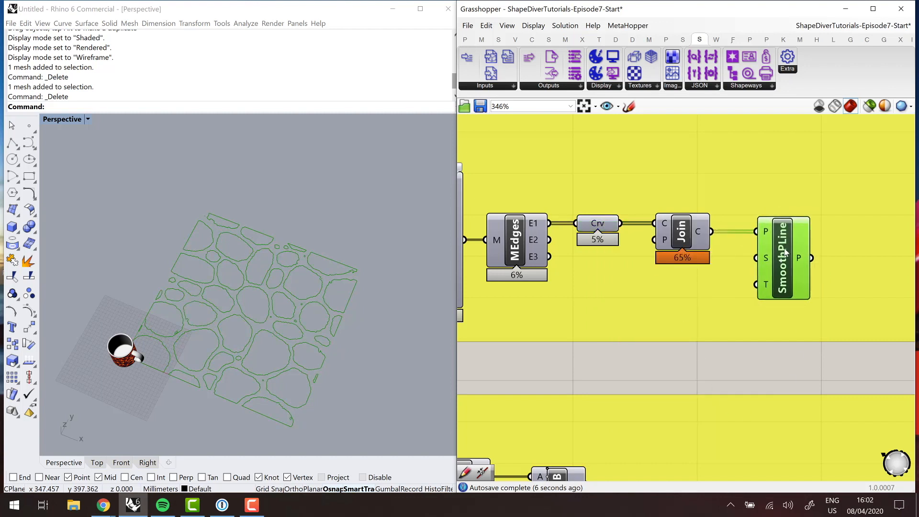
- Place a Squid component and a Squid Draw instruction after Smooth Polyline in the second Processing Algorithm group
click(673, 398)
scroll(666, 355, down, 4)
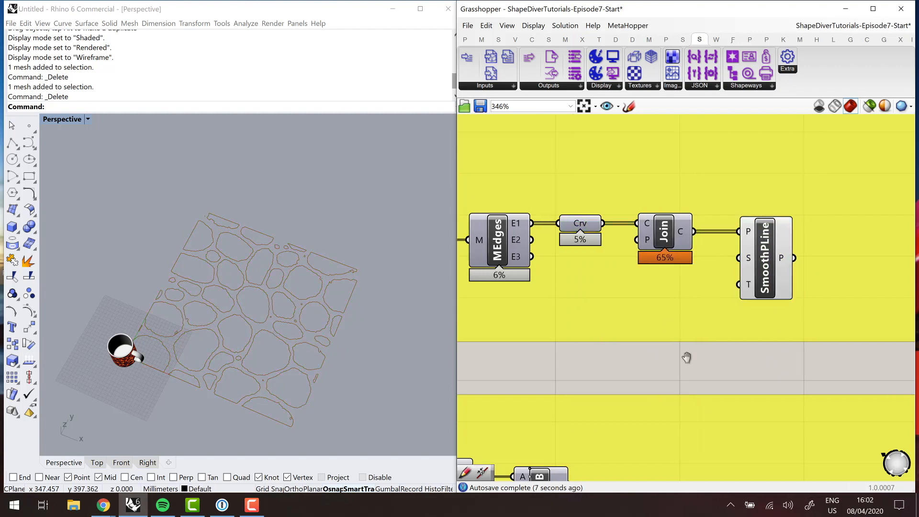
right_drag(728, 330, 682, 329)
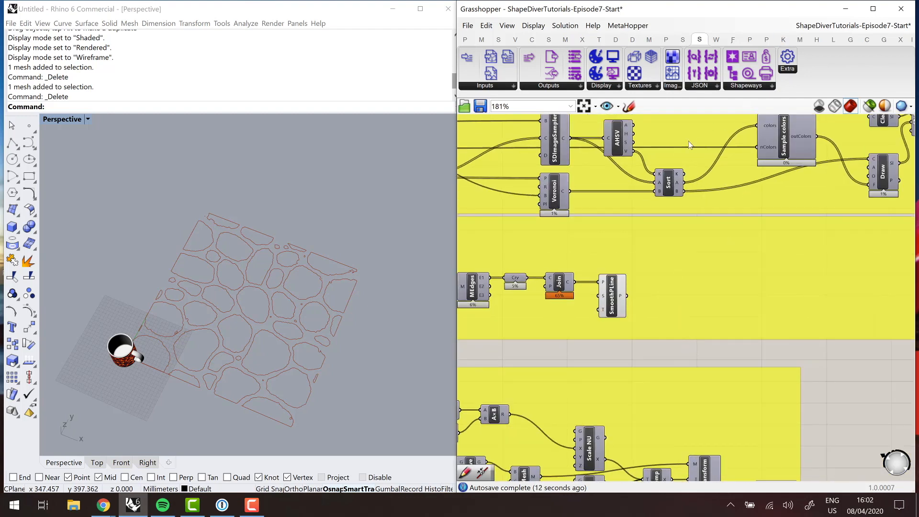
click(683, 40)
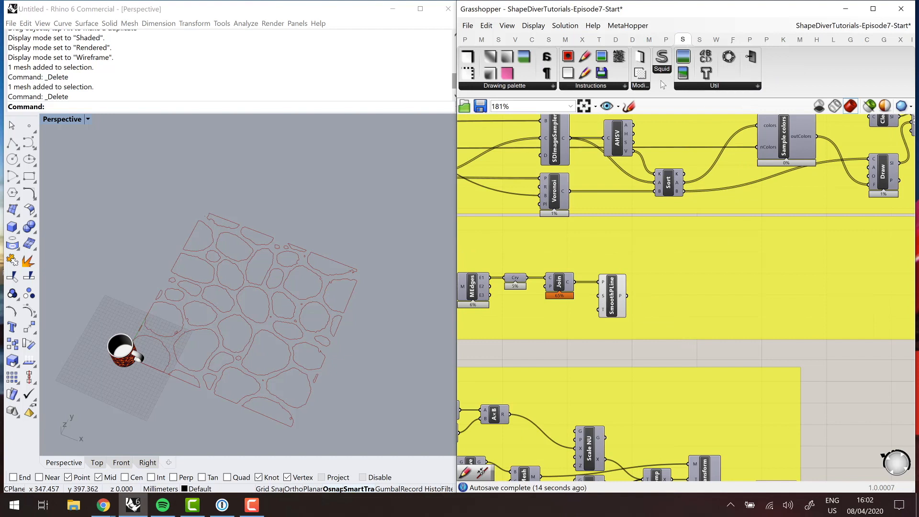
drag(659, 69, 767, 282)
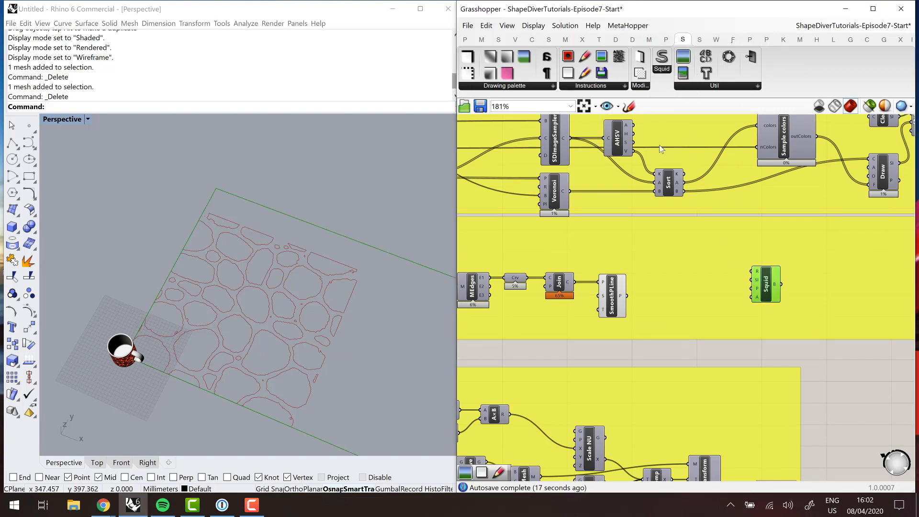
click(591, 86)
drag(598, 139, 699, 304)
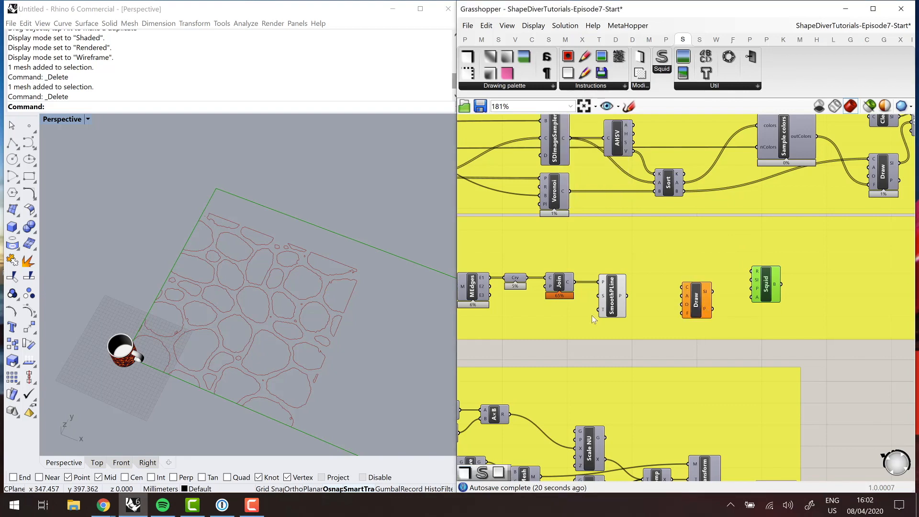
- Connect the Image Boundary parameter of the second Processing Algorithm group to the R input of the new Squid component
scroll(542, 300, down, 3)
scroll(493, 263, up, 5)
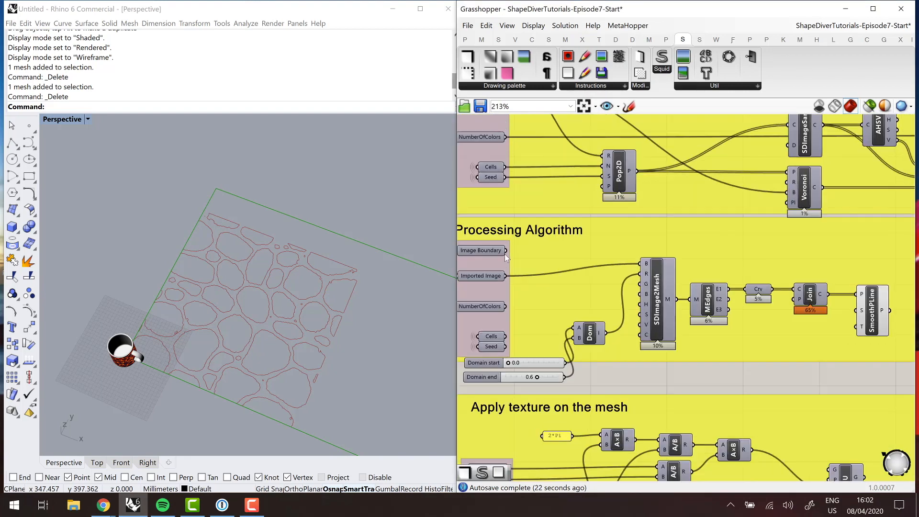
scroll(530, 266, down, 3)
drag(506, 251, 674, 278)
scroll(772, 262, up, 2)
scroll(717, 272, down, 3)
scroll(527, 271, down, 2)
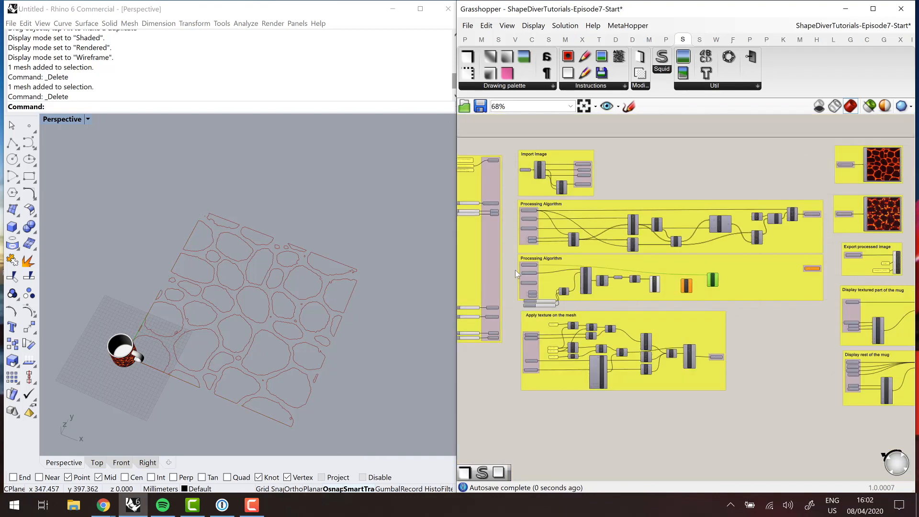
- Wire Smooth Polyline into Draw's C input and a new Outline component into its O input, and feed Draw's SI output to Squid
scroll(558, 280, up, 5)
scroll(557, 280, up, 2)
scroll(553, 280, down, 6)
scroll(804, 299, up, 6)
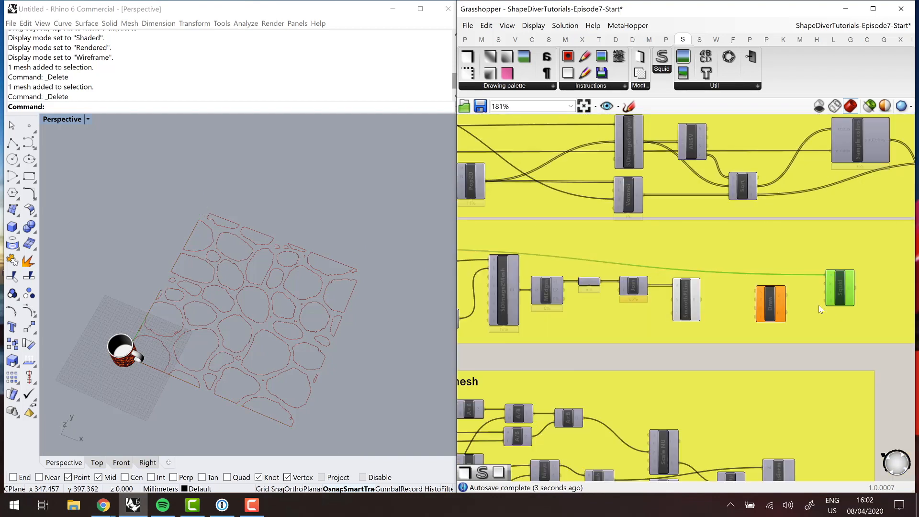
drag(772, 292, 830, 277)
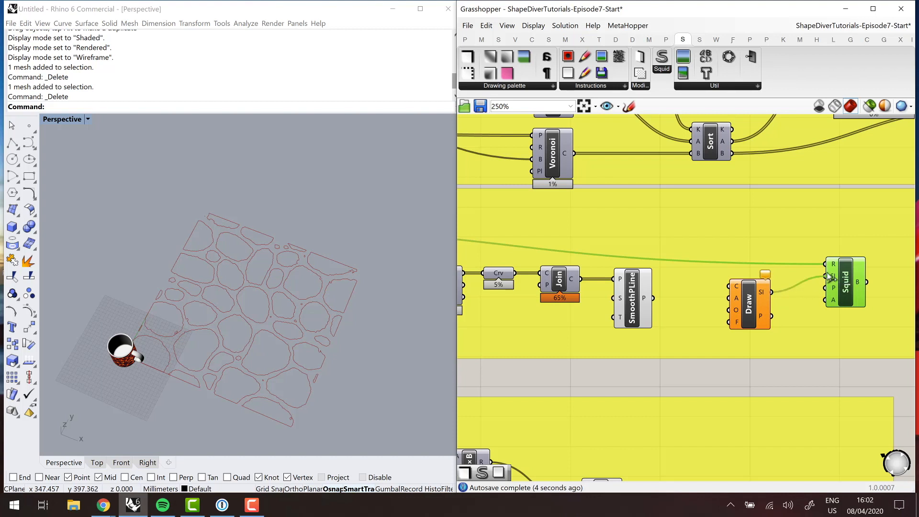
drag(653, 298, 729, 286)
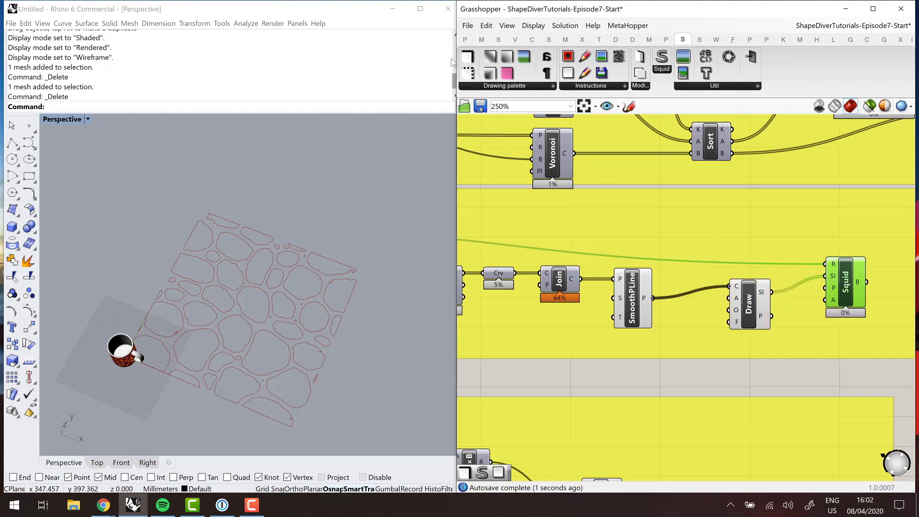
mouse_move(661, 322)
mouse_down()
mouse_move(693, 336)
mouse_move(730, 322)
mouse_up()
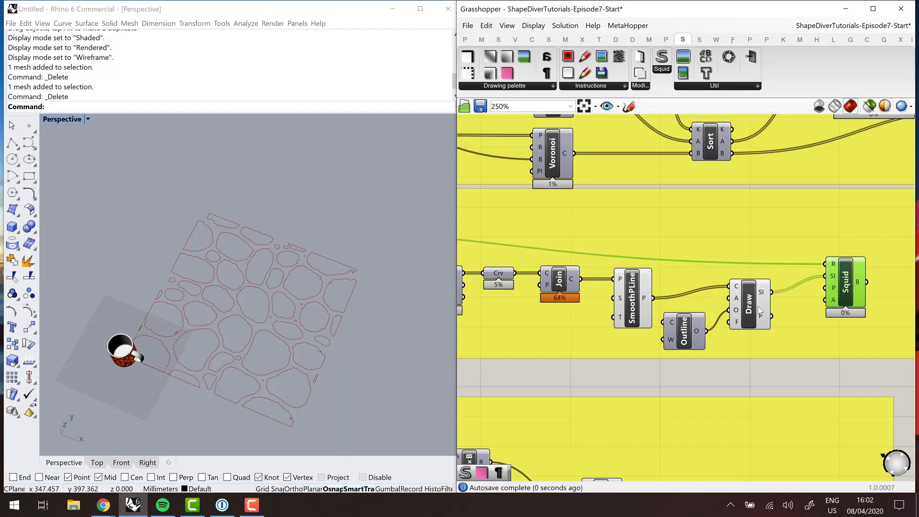
- Connect the new Squid component's B output to the ProcessedImage parameter at the end of the second Processing Algorithm group
right_drag(771, 348, 608, 330)
scroll(673, 266, down, 3)
scroll(674, 264, up, 2)
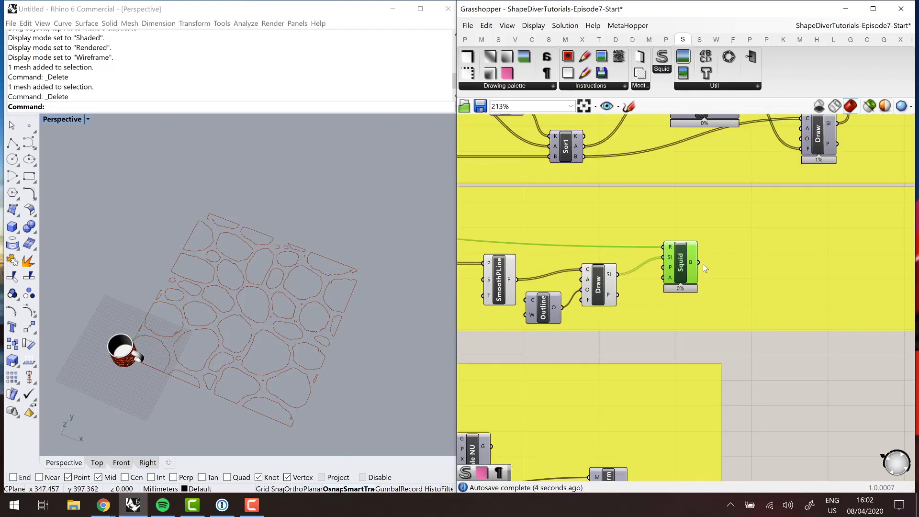
scroll(697, 286, down, 4)
drag(698, 286, 818, 243)
scroll(814, 276, up, 4)
- Connect the second algorithm's ProcessedImage parameter to the ProcessedImage input of the lower image viewer
right_drag(738, 363, 471, 396)
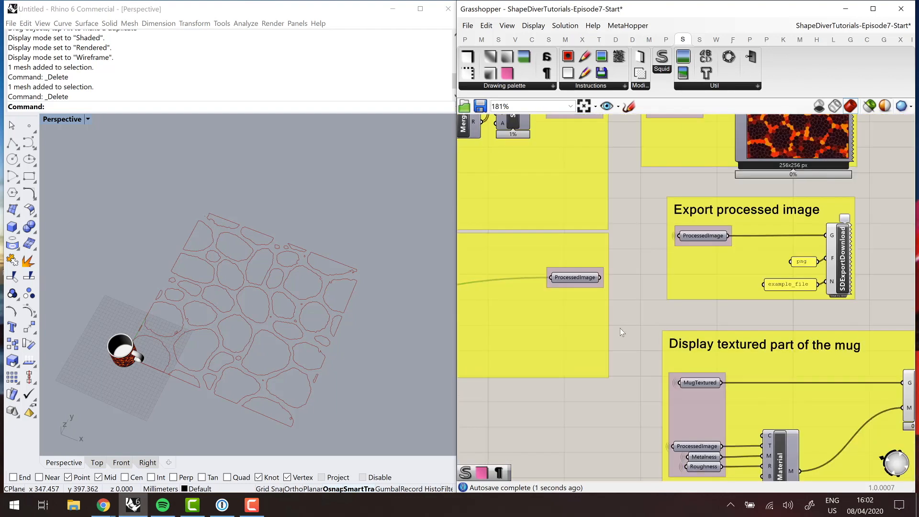
scroll(622, 332, down, 3)
scroll(624, 313, up, 4)
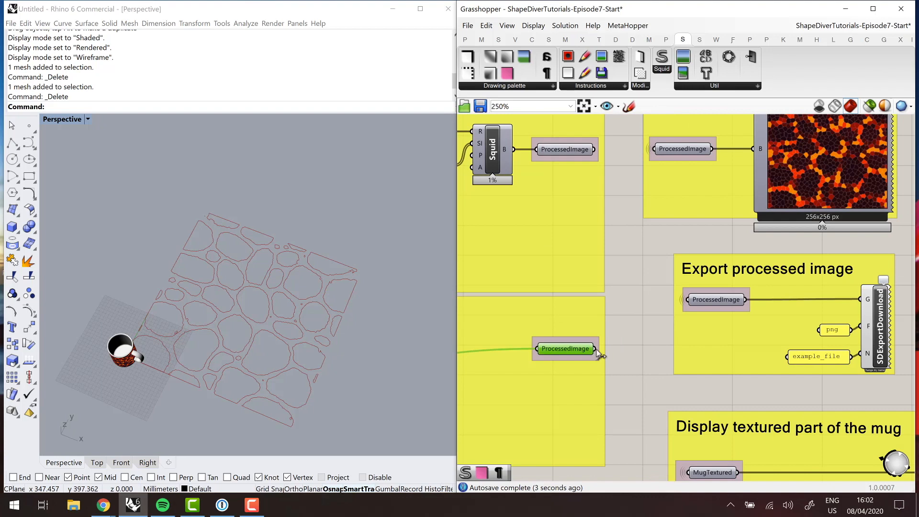
drag(604, 350, 643, 236)
scroll(653, 308, down, 3)
scroll(648, 303, up, 2)
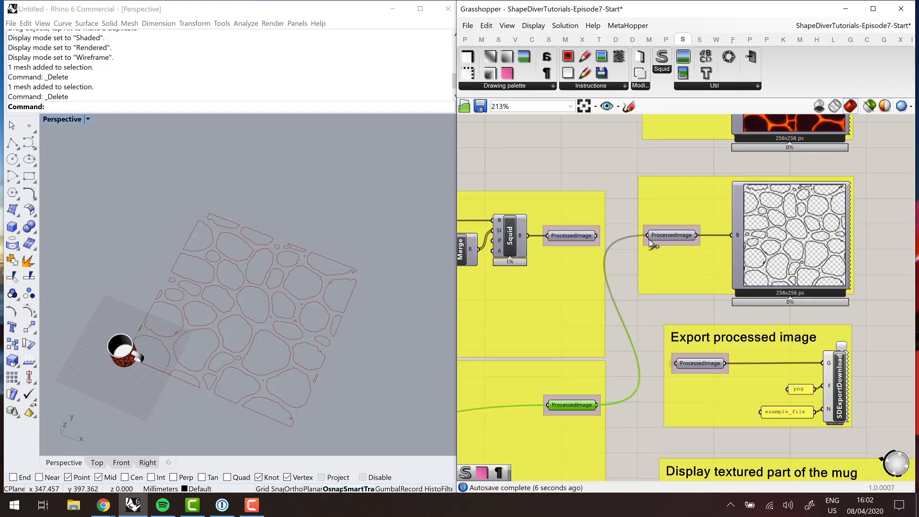
- Add a Squid Clear instruction above Draw and connect its output to Squid's SI input alongside the Draw instruction
scroll(816, 233, down, 5)
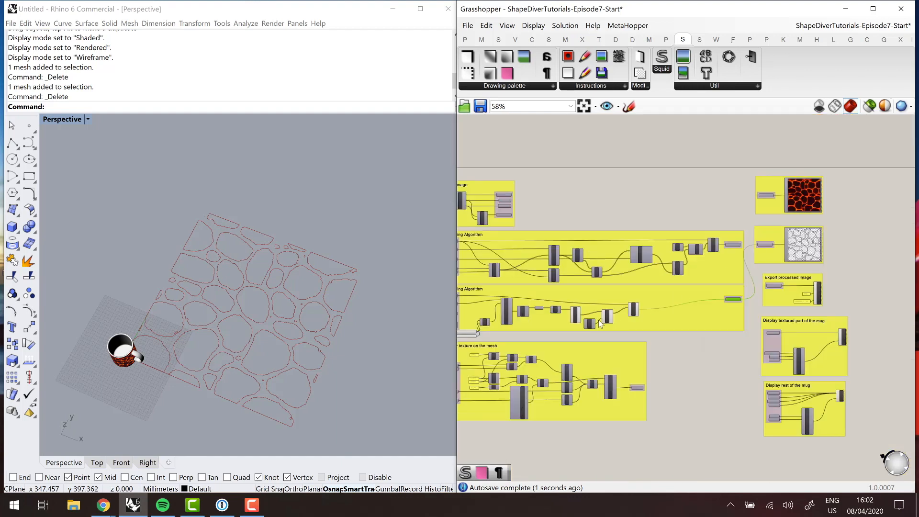
scroll(609, 314, up, 4)
double_click(634, 349)
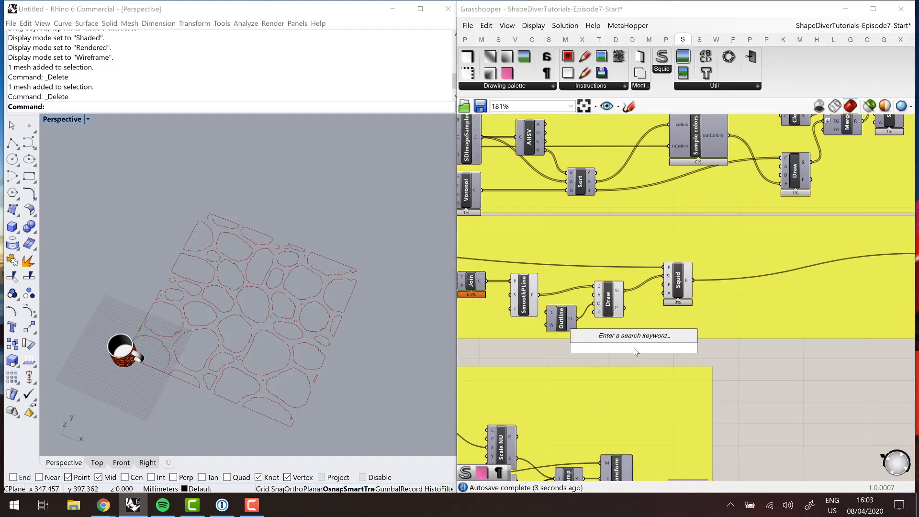
text(clear)
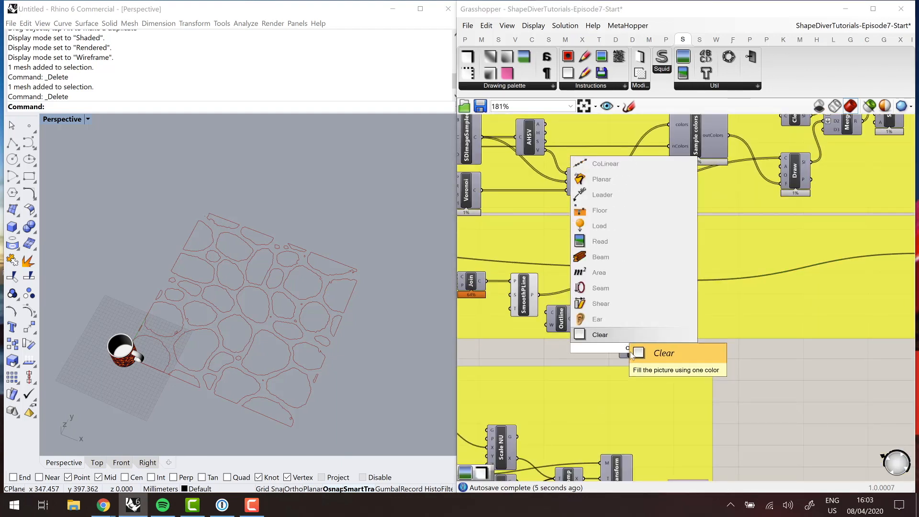
click(623, 337)
mouse_move(636, 355)
mouse_down()
mouse_move(630, 260)
mouse_move(620, 261)
mouse_up()
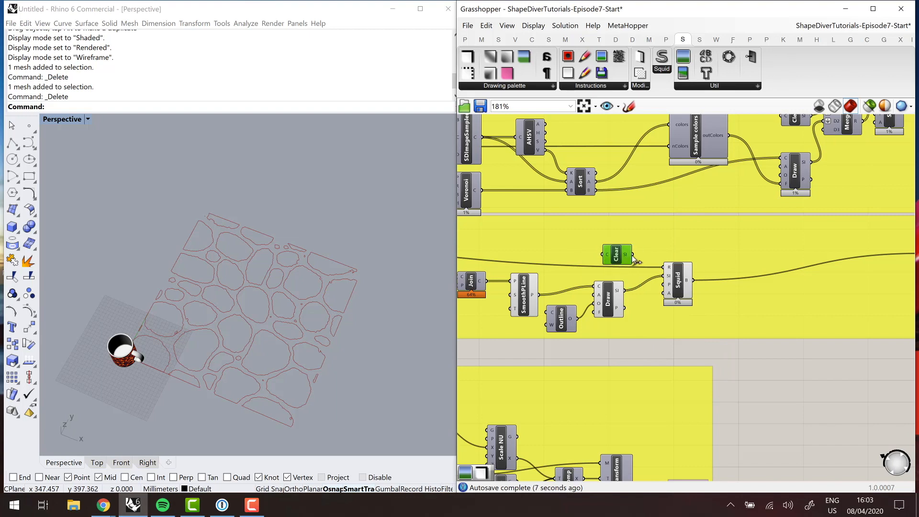
drag(662, 282, 665, 277)
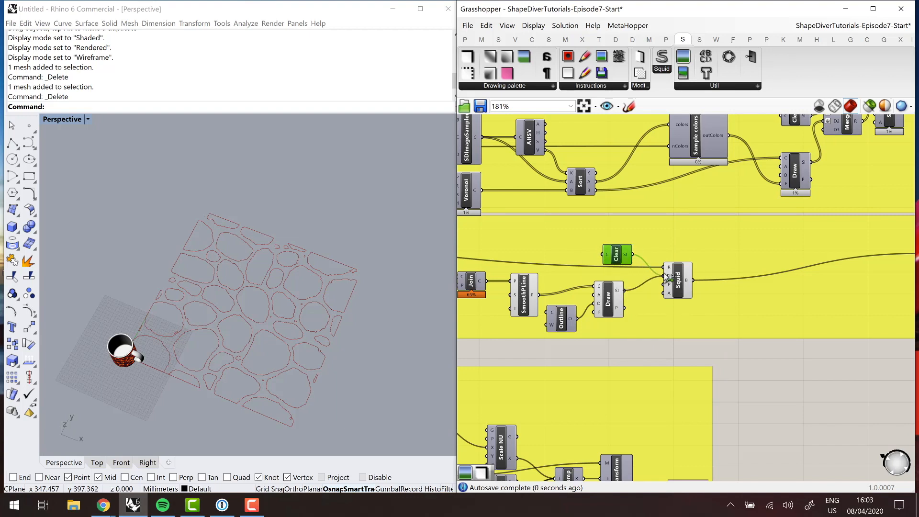
- Connect the second algorithm's ProcessedImage parameter to the ProcessedImage input of the Display textured part of the mug group
scroll(613, 335, down, 5)
scroll(761, 255, up, 6)
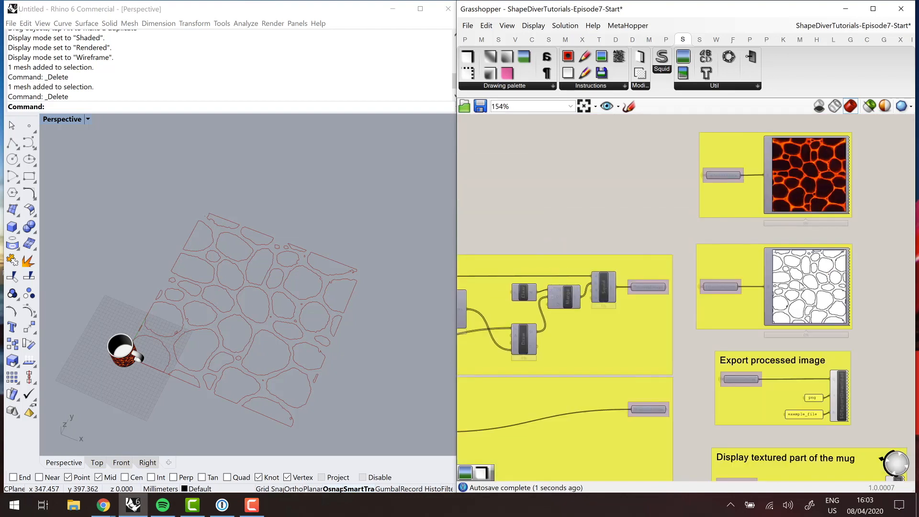
scroll(754, 271, down, 3)
scroll(287, 300, down, 5)
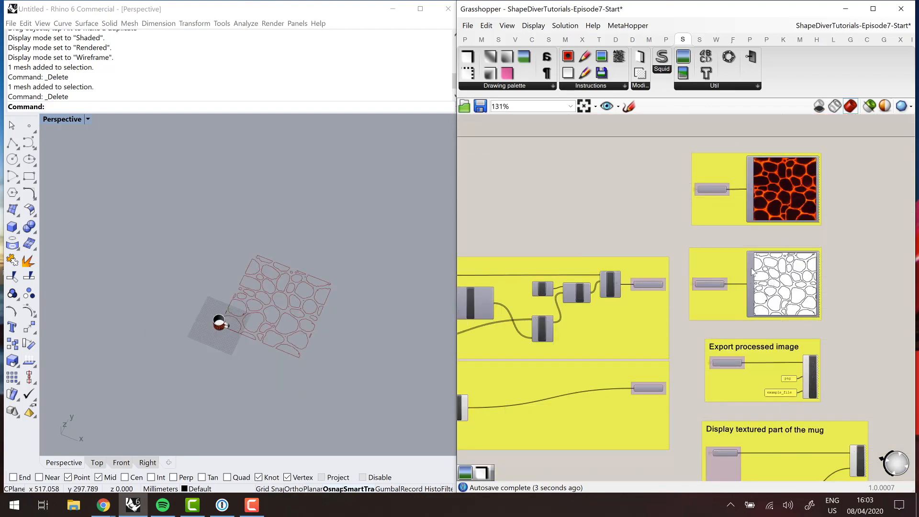
scroll(539, 290, up, 3)
scroll(699, 286, down, 4)
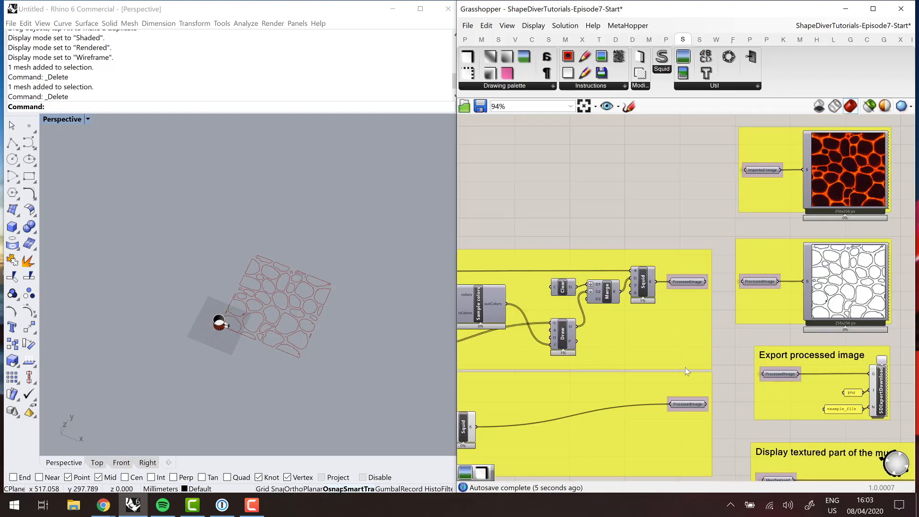
scroll(706, 331, up, 5)
scroll(635, 271, down, 3)
drag(668, 293, 693, 388)
scroll(688, 379, up, 3)
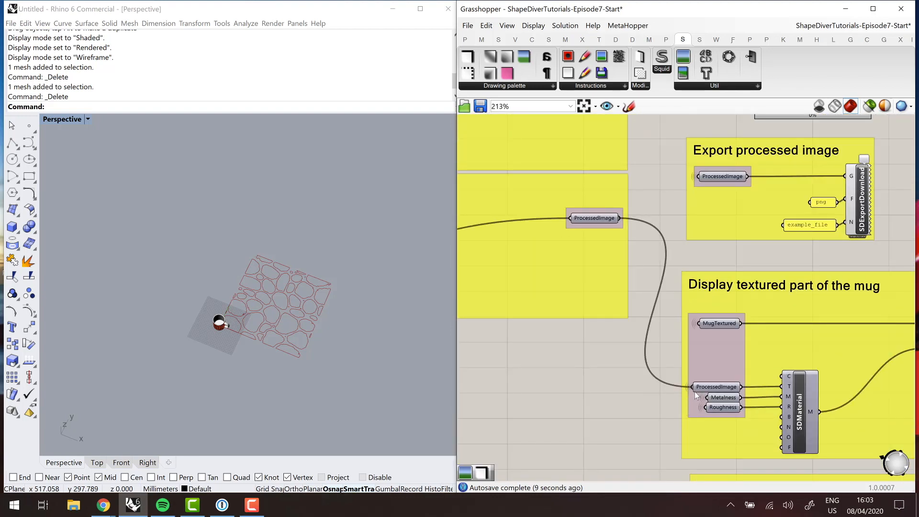
- Examine the redrawn outline texture on the mug from the side and up close in the Perspective view
right_drag(273, 342, 336, 304)
scroll(250, 345, up, 5)
scroll(250, 347, up, 8)
scroll(319, 286, down, 5)
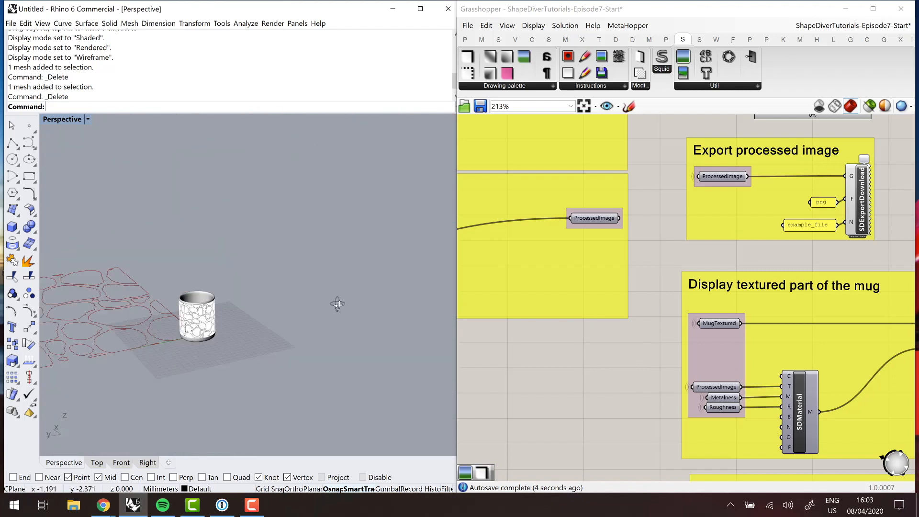
scroll(336, 304, up, 5)
scroll(642, 301, down, 8)
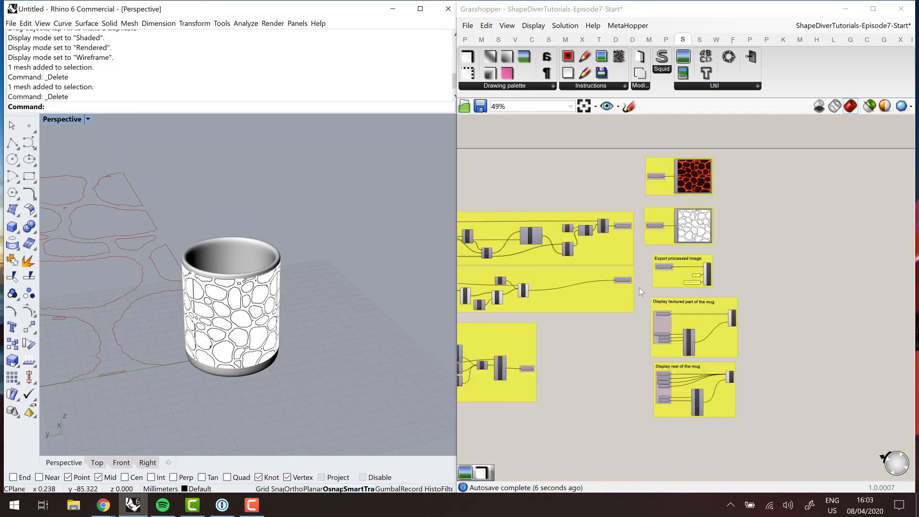
- Reposition the Outline component closer in line between SmoothPLine and Draw in the second algorithm
mouse_move(526, 295)
right_down()
mouse_move(644, 280)
mouse_move(654, 295)
mouse_move(696, 278)
right_up()
scroll(643, 279, up, 6)
scroll(607, 286, up, 4)
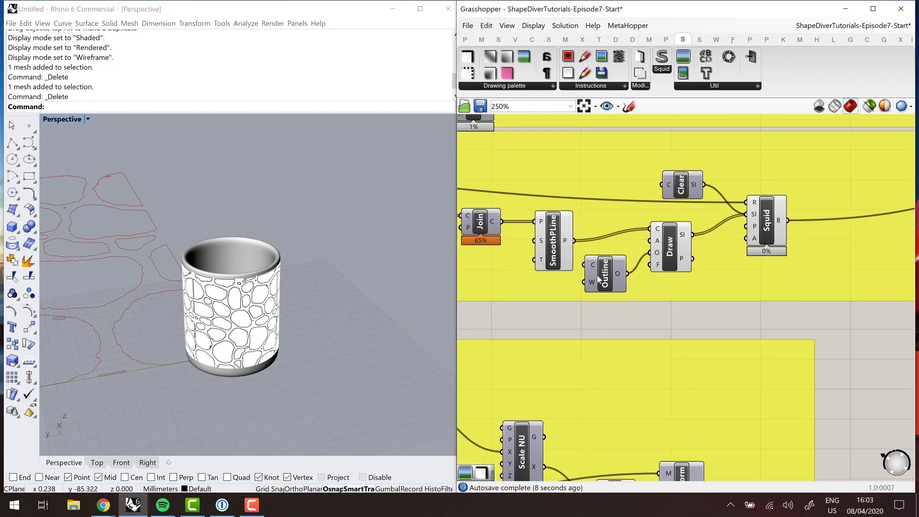
drag(609, 269, 612, 247)
right_drag(692, 269, 770, 204)
scroll(639, 255, down, 9)
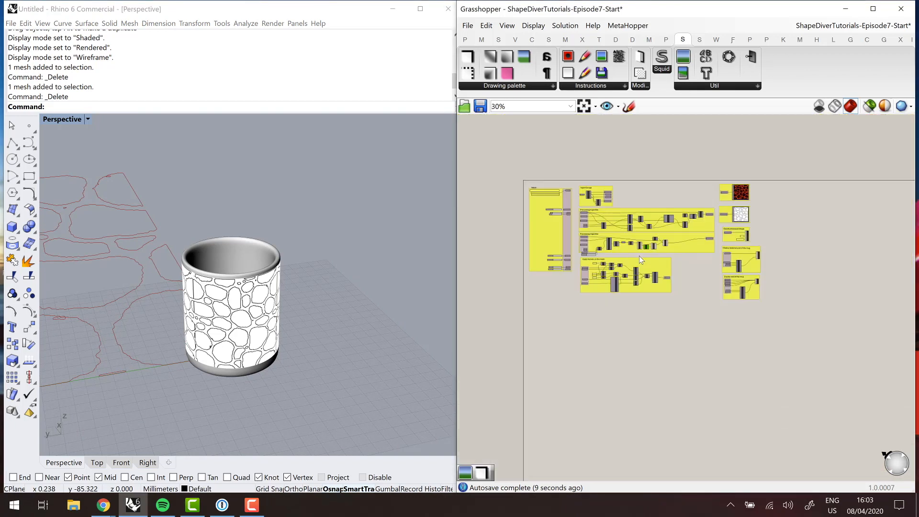
scroll(639, 256, up, 4)
drag(636, 268, 650, 303)
scroll(650, 259, up, 4)
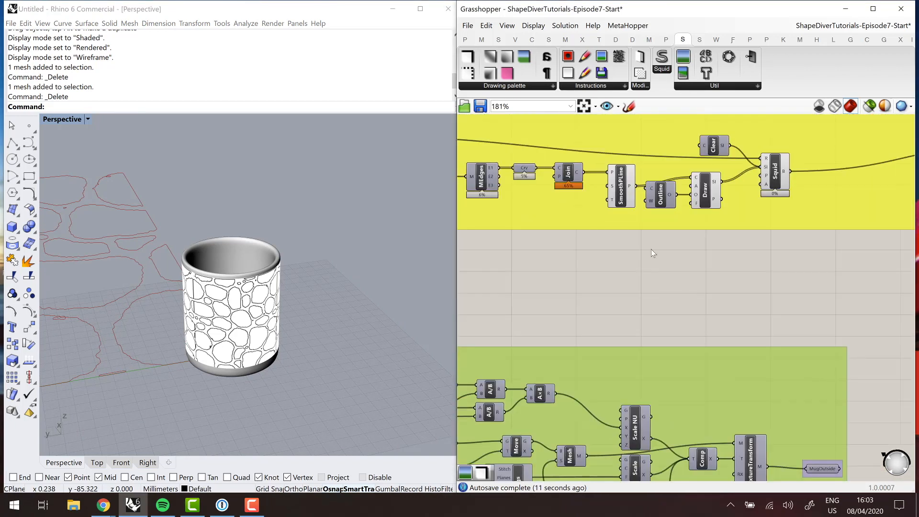
double_click(653, 274)
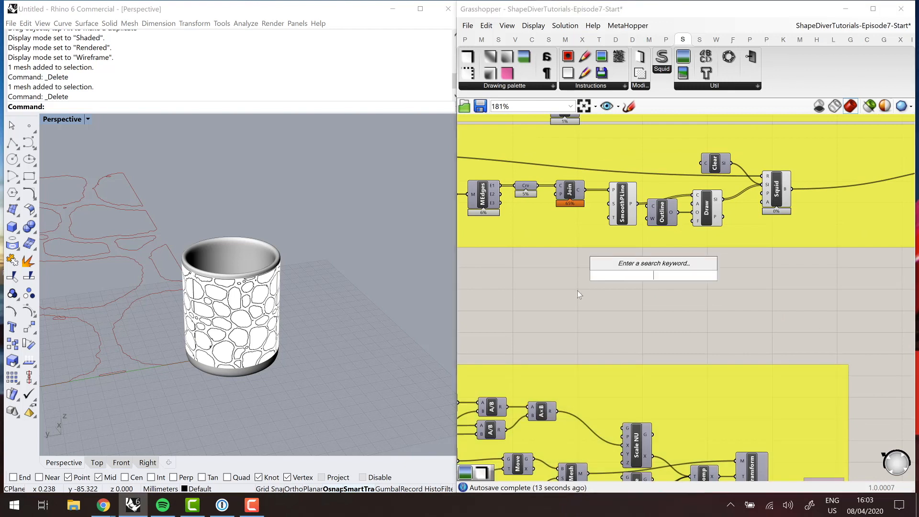
mouse_move(632, 205)
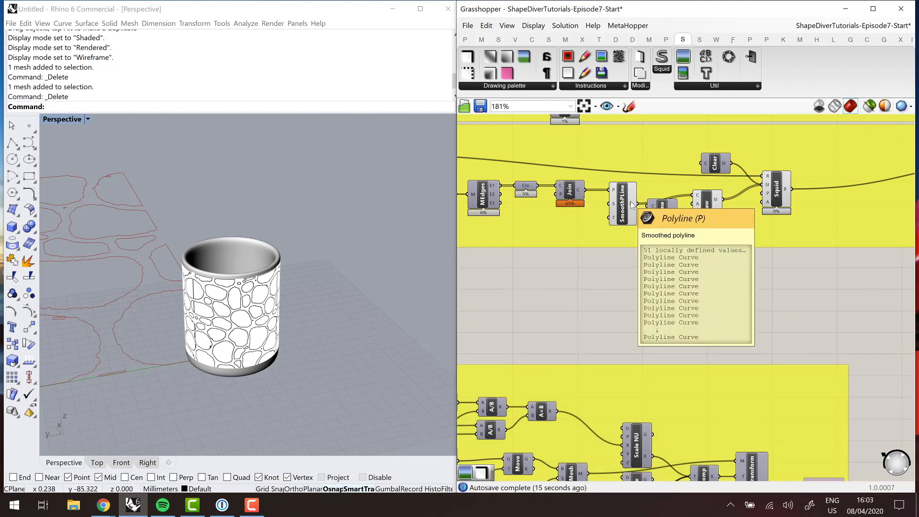
double_click(638, 285)
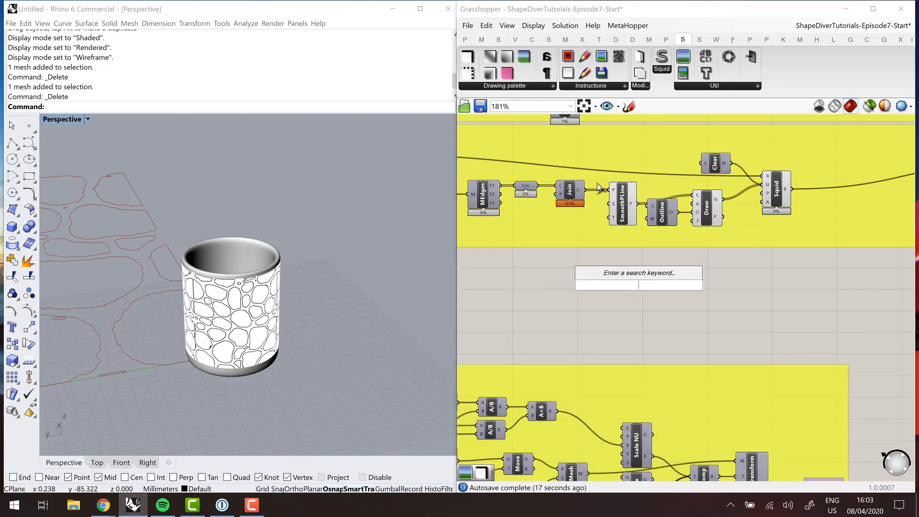
- Add a Squid Fill Solid component in the empty area below the second algorithm's Draw component
click(501, 86)
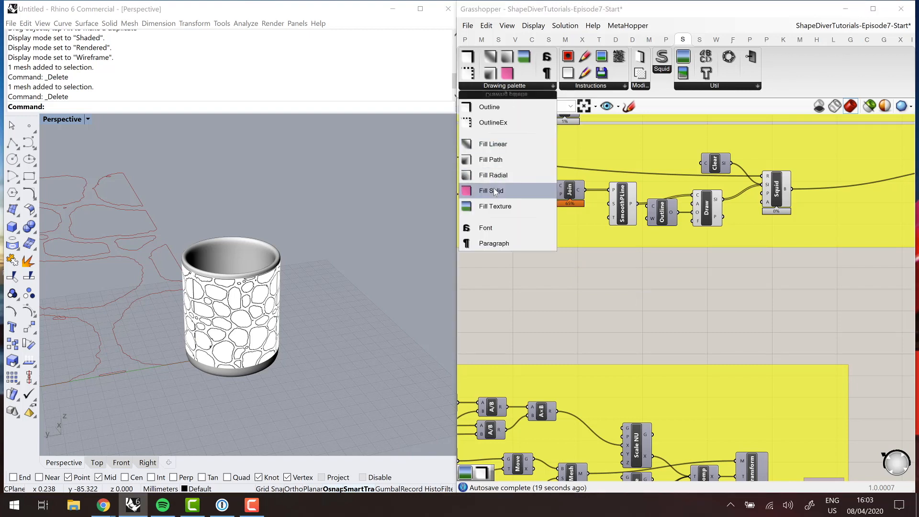
drag(498, 189, 656, 283)
scroll(627, 280, up, 2)
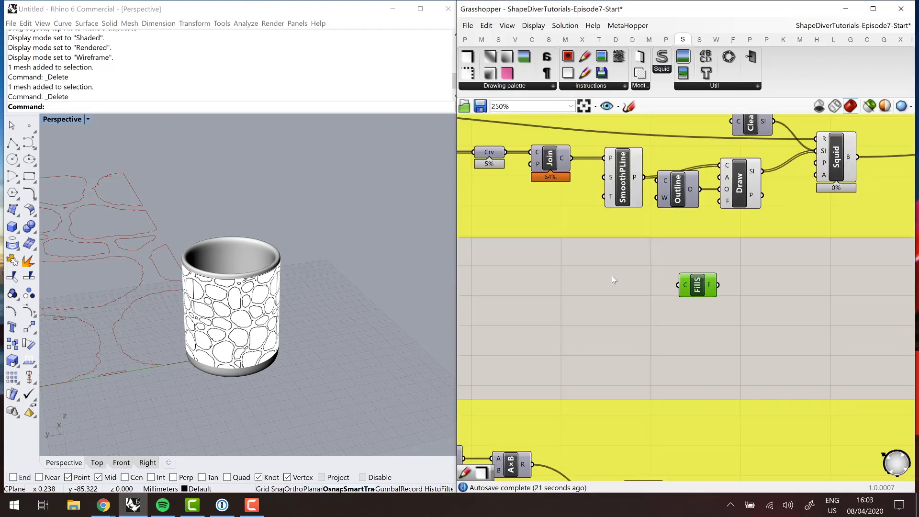
- Add a Random component beside Fill Solid and set its range domain to 0 To 255
click(603, 277)
double_click(602, 277)
text(dom)
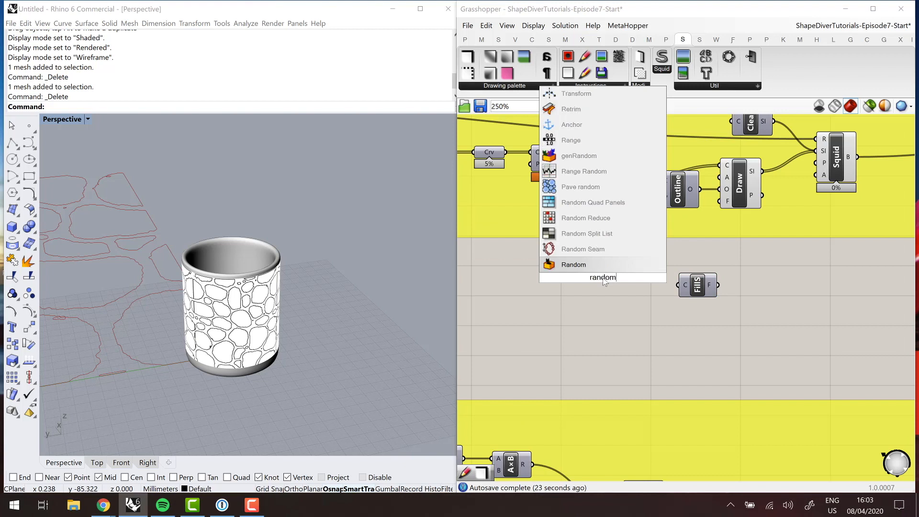
key(Return)
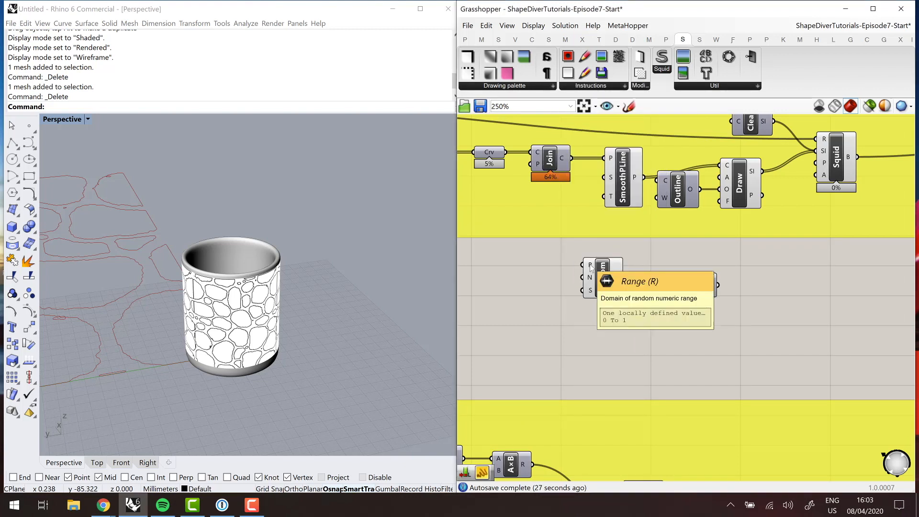
right_click(591, 268)
mouse_move(694, 349)
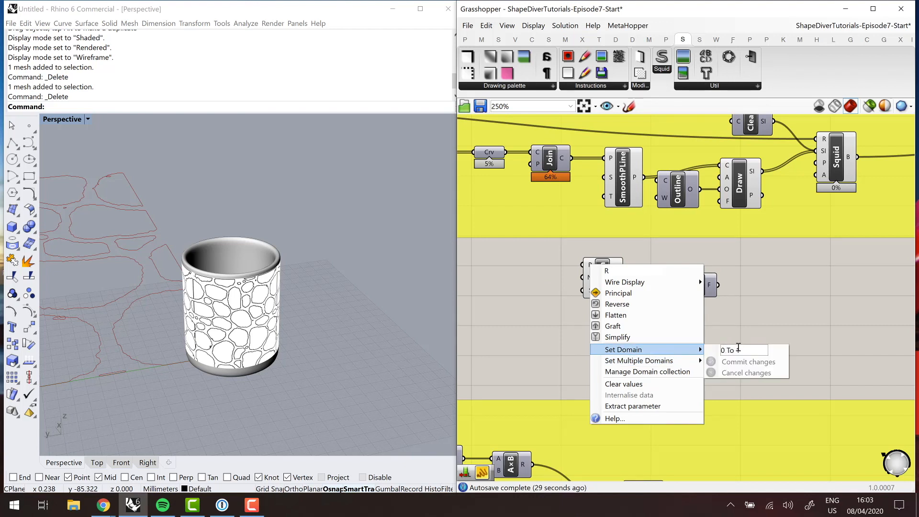
double_click(740, 349)
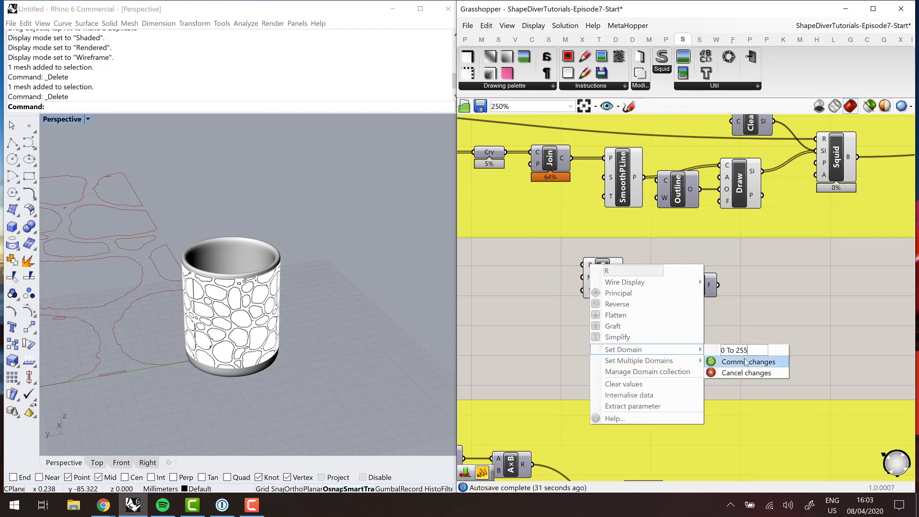
click(738, 362)
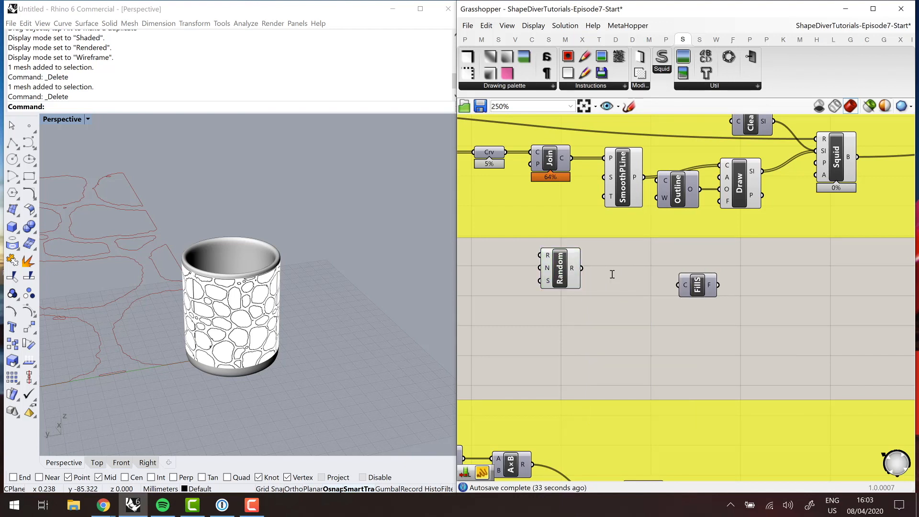
double_click(613, 275)
text(color)
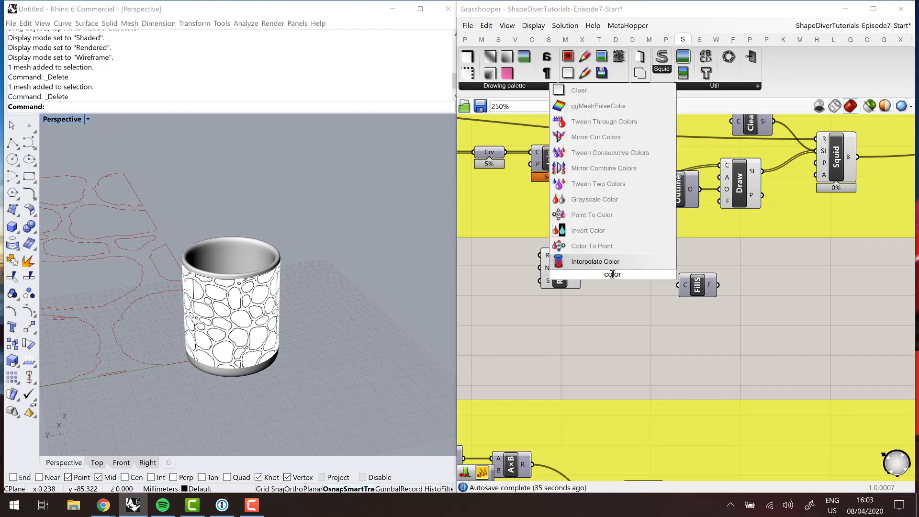
key(Escape)
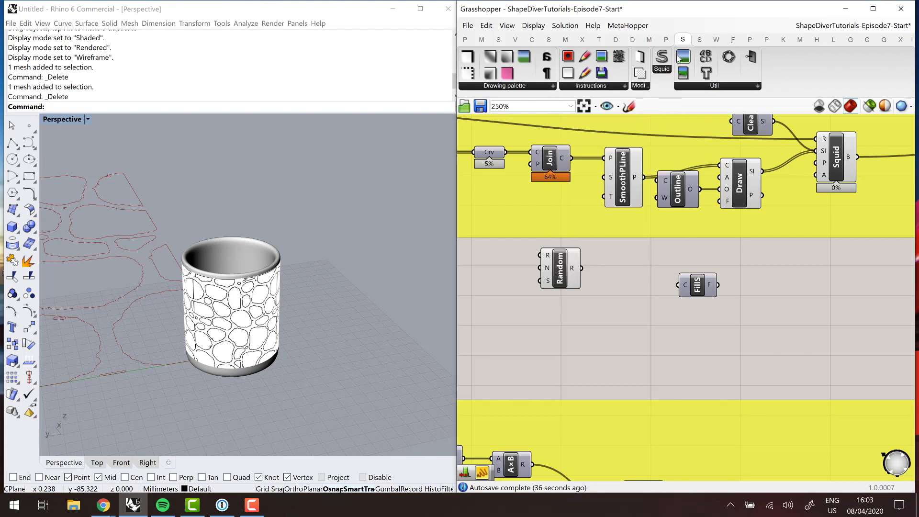
- Add a Colour RGB component between the Random and Fill Solid components
click(699, 39)
click(632, 40)
click(616, 40)
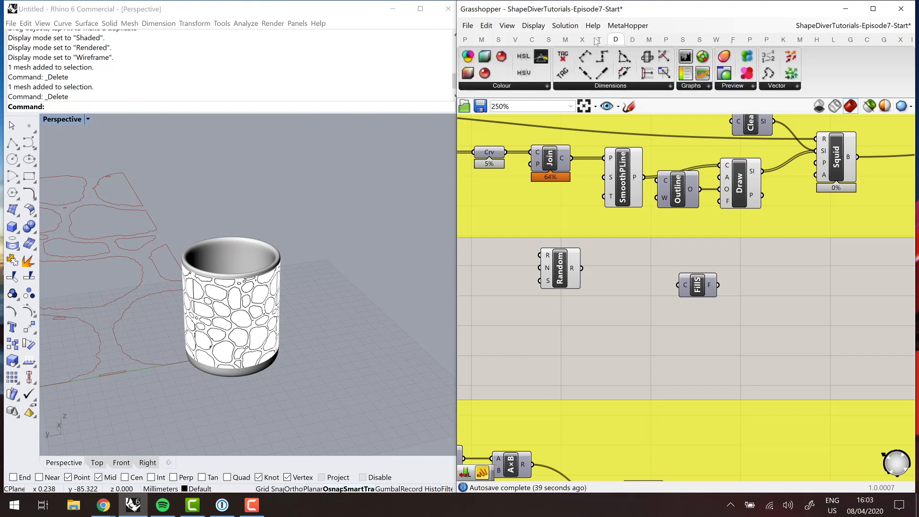
click(499, 86)
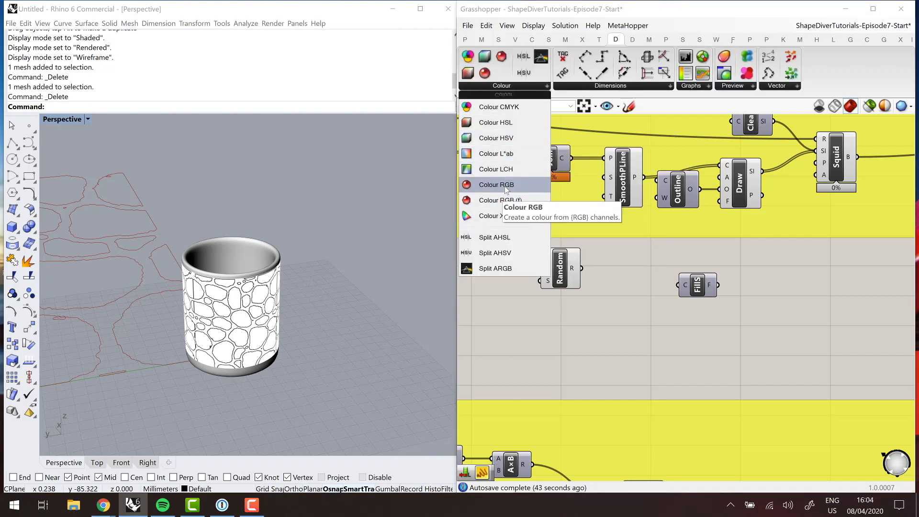
drag(504, 186, 634, 291)
- Duplicate Random twice and connect the three Random outputs to the R, G and B inputs of Colour RGB
mouse_move(582, 268)
mouse_down()
mouse_move(619, 292)
mouse_move(566, 262)
mouse_move(568, 346)
mouse_up()
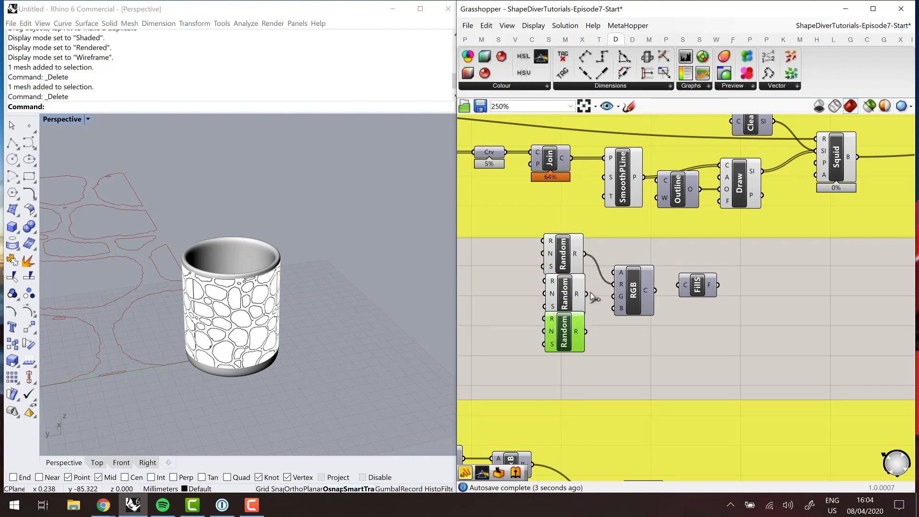
drag(586, 293, 614, 297)
drag(585, 332, 614, 309)
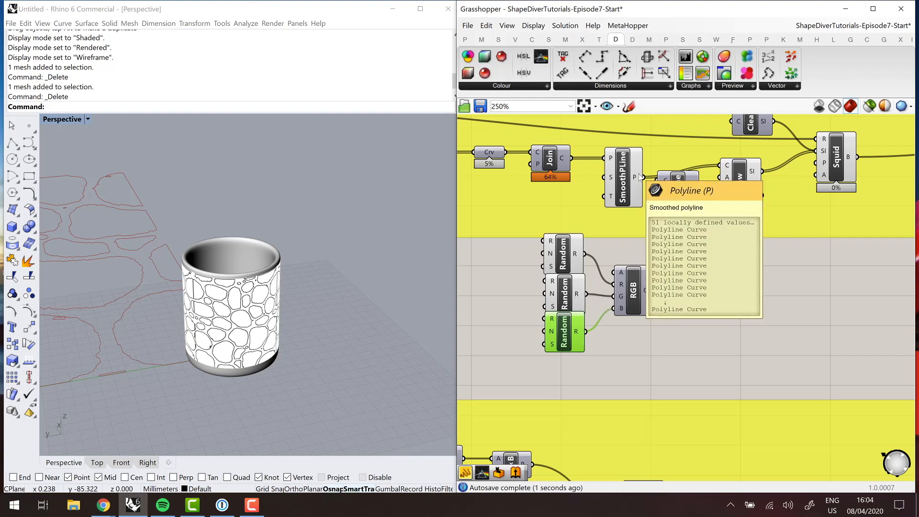
- Shift the Random, RGB and Fill Solid components away from the space under Join, and move SmoothPLine slightly closer to Join
drag(729, 353, 461, 234)
drag(562, 258, 681, 272)
click(609, 245)
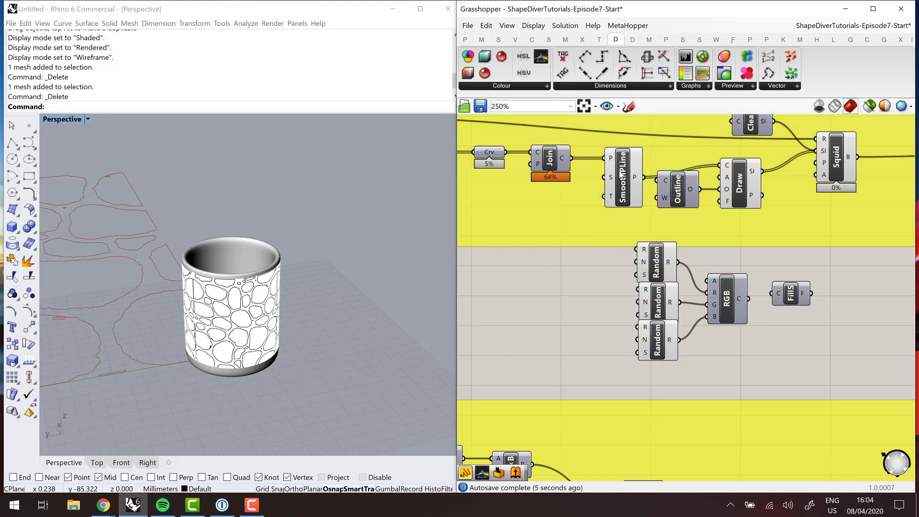
drag(621, 175, 612, 175)
- Add a List Length component fed by SmoothPLine's P output and connect its result to the N input of all three Random components
double_click(586, 292)
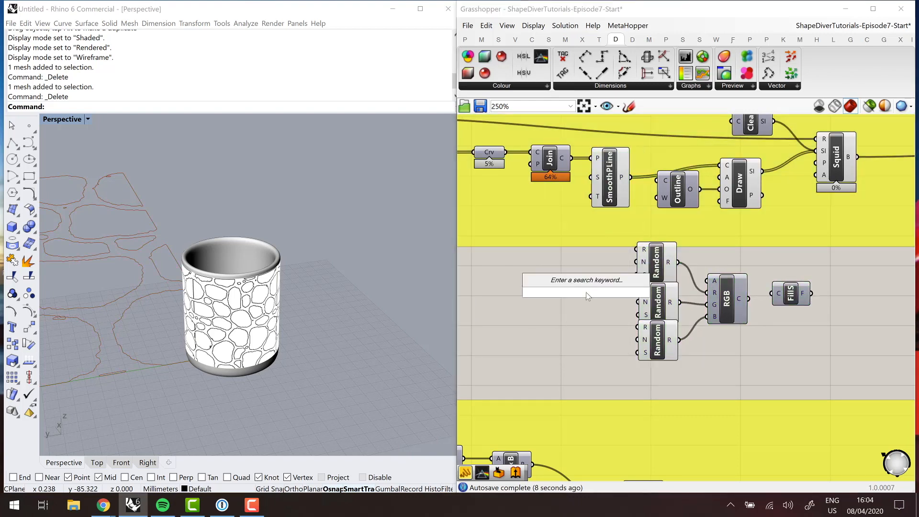
text(list lenth)
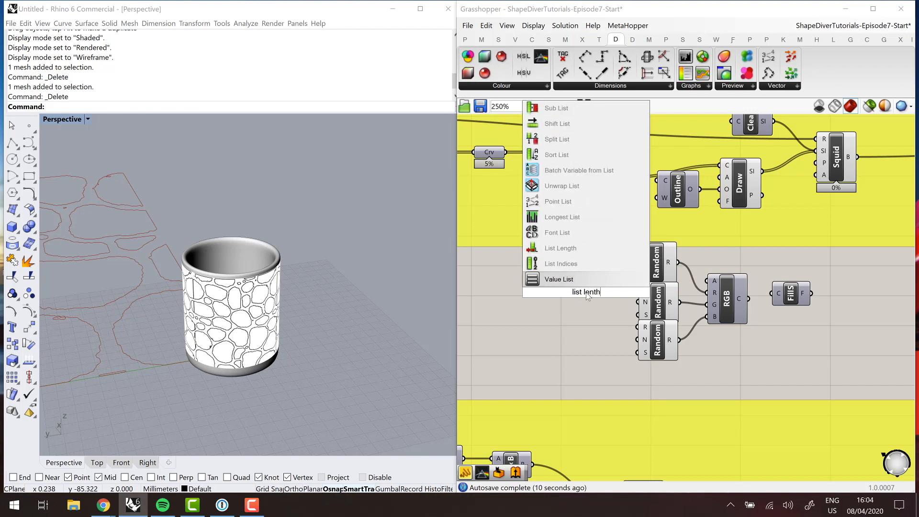
key(Up)
key(Up)
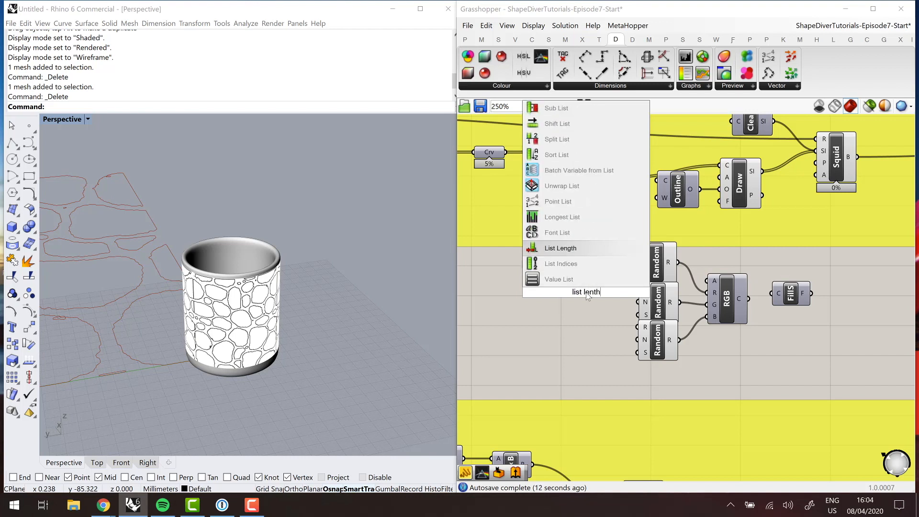
key(Return)
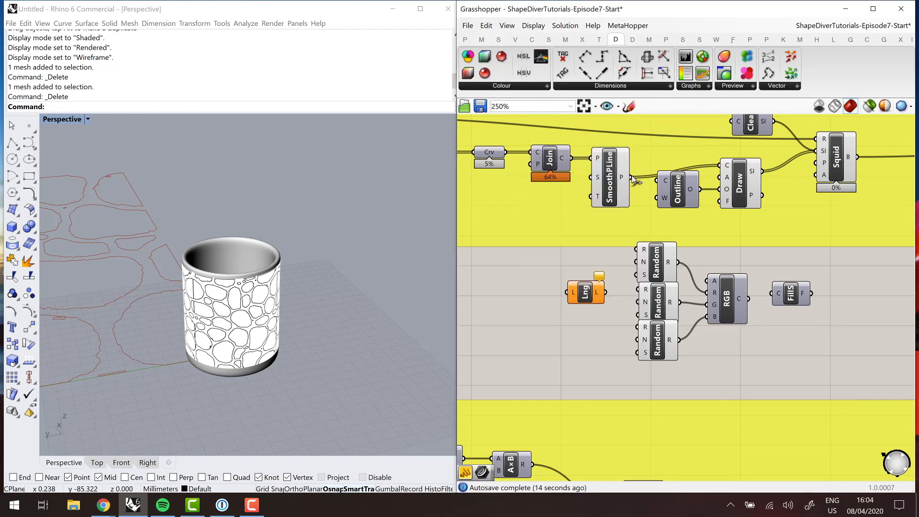
drag(632, 178, 568, 292)
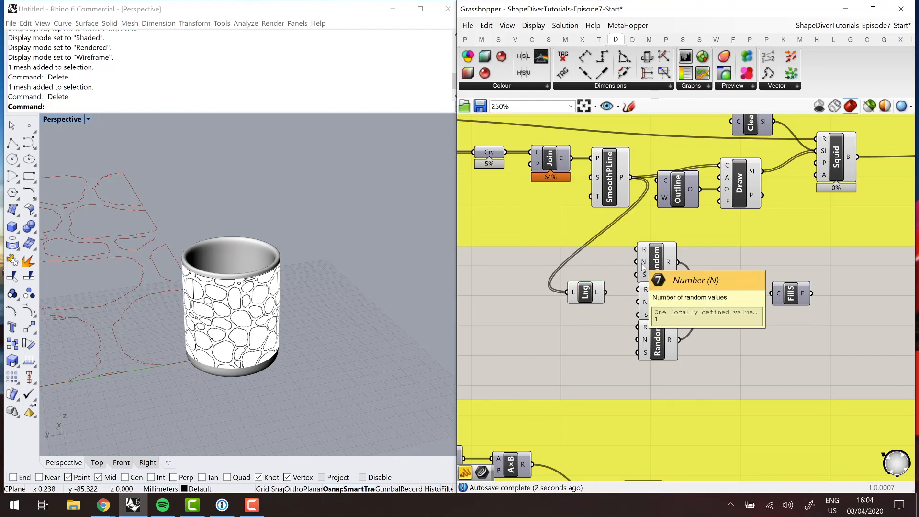
drag(605, 292, 638, 302)
drag(634, 342, 606, 292)
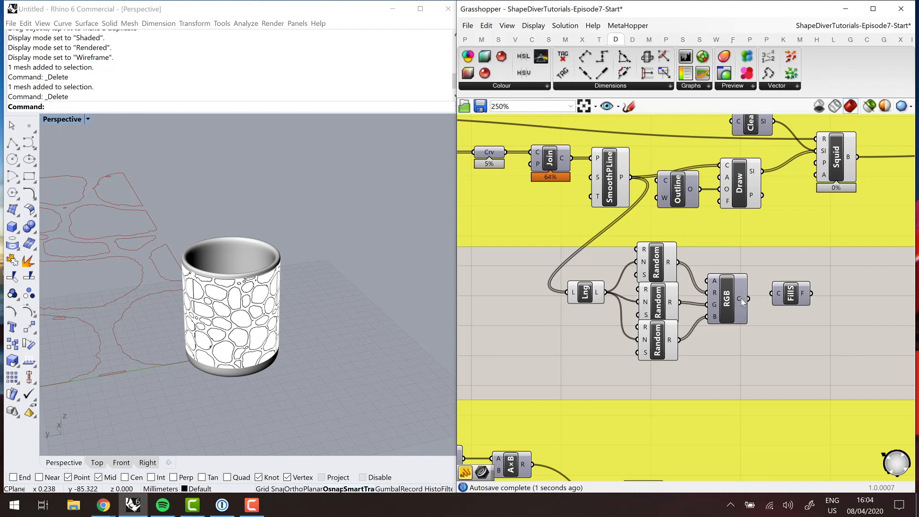
- Connect the RGB colour output to Fill Solid and Fill Solid's output to Draw's F input, and inspect the filled mug
mouse_move(741, 299)
mouse_move(749, 299)
mouse_down()
mouse_move(783, 294)
mouse_move(719, 201)
mouse_up()
right_drag(233, 302, 342, 328)
scroll(153, 306, down, 5)
scroll(285, 319, up, 5)
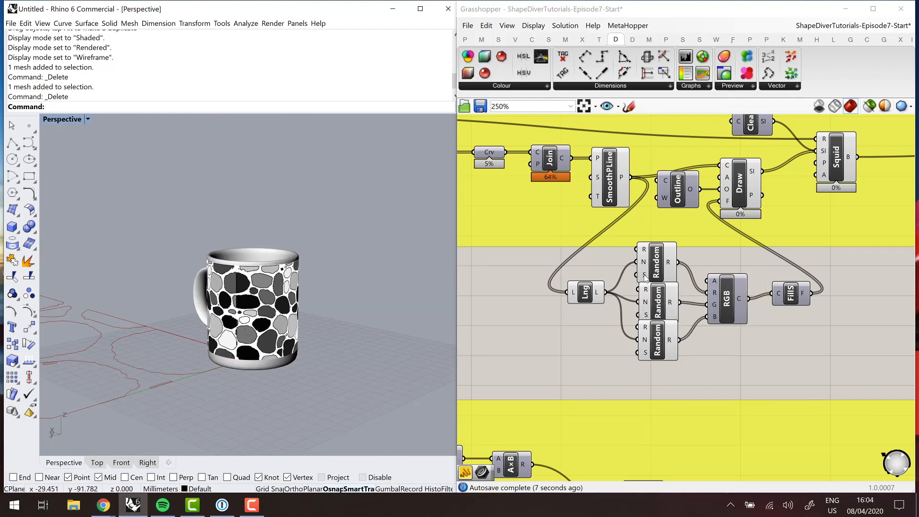
- Set the seed of the middle Random component, which drives the green channel, to 3
right_click(645, 316)
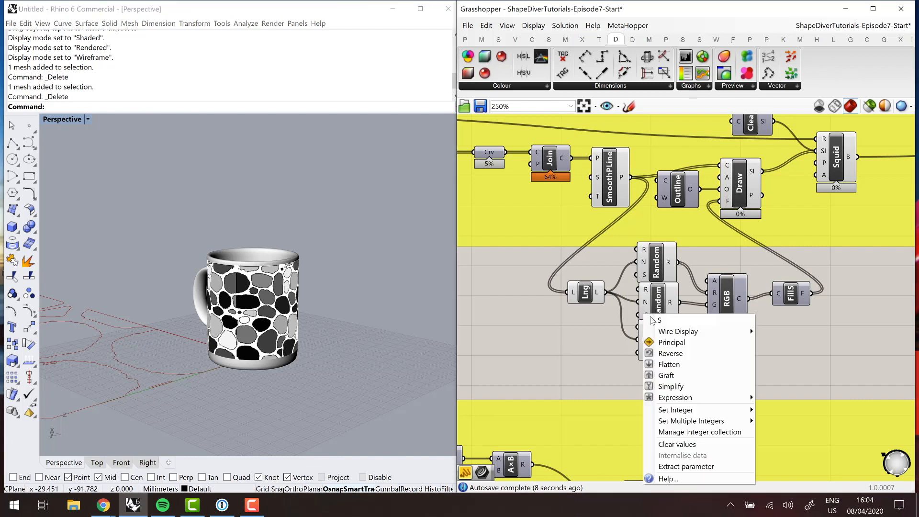
mouse_move(699, 410)
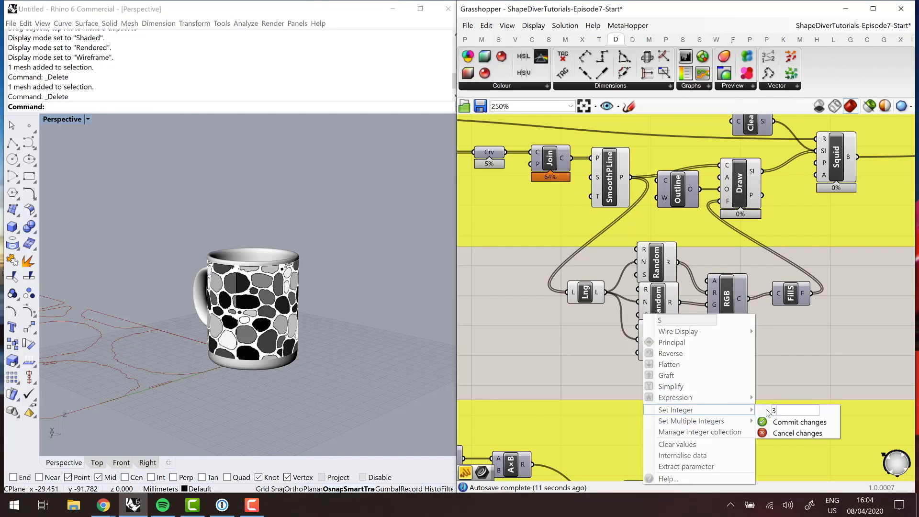
text(3)
click(789, 422)
- Set the seed of the lowest Random component, which drives the blue channel, to 4 and review the coloured mug
right_click(646, 354)
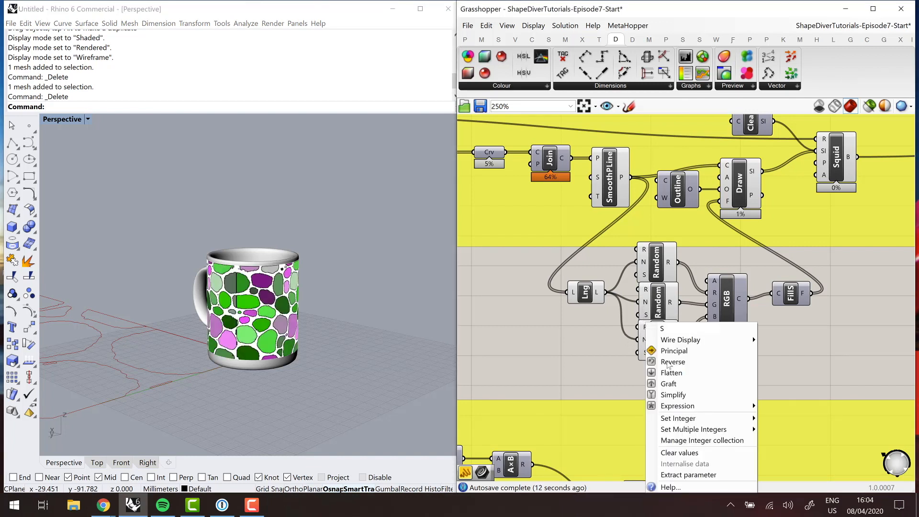
mouse_move(703, 419)
text(4)
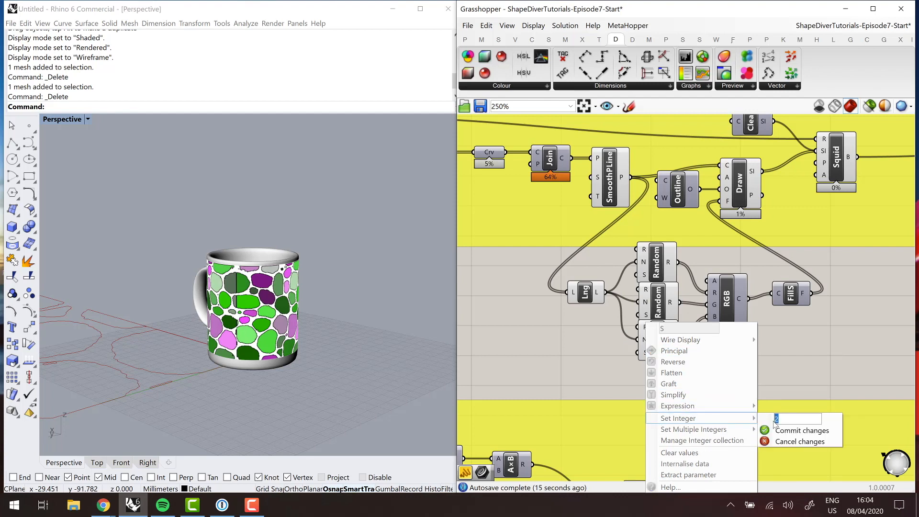
click(796, 430)
right_drag(311, 315, 149, 320)
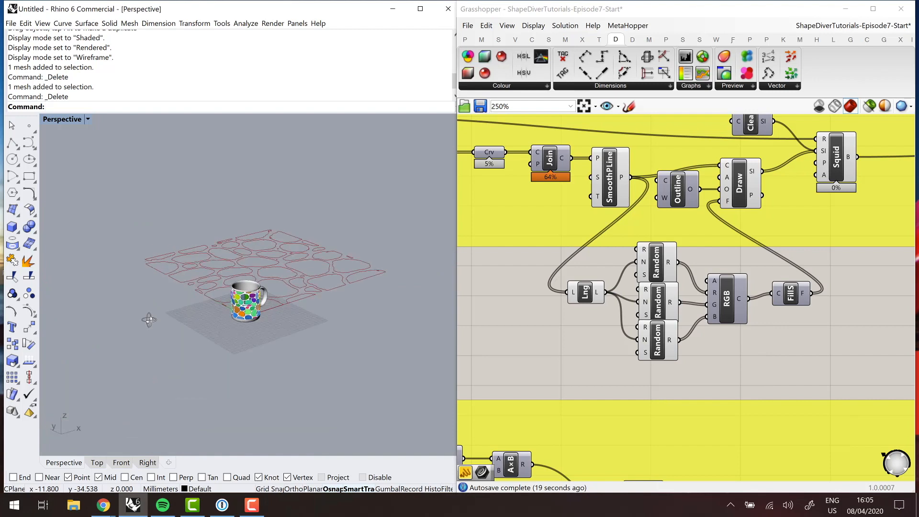
scroll(256, 289, up, 2)
scroll(565, 337, down, 5)
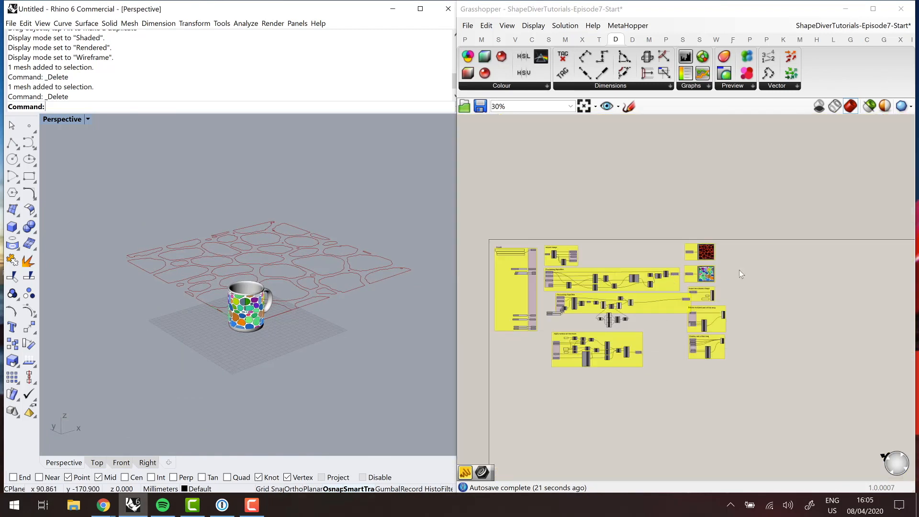
- Inspect the processed image in its Quick Preview
scroll(732, 288, up, 10)
scroll(737, 301, down, 2)
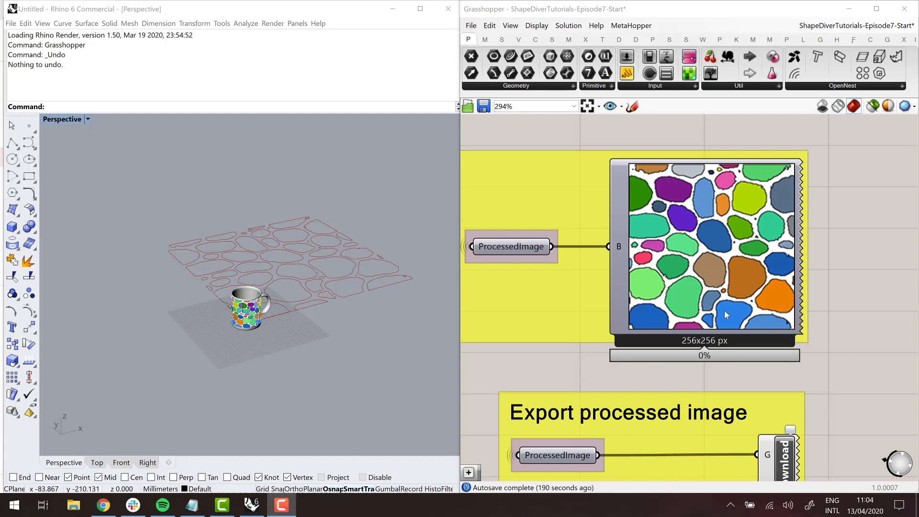
scroll(725, 310, down, 9)
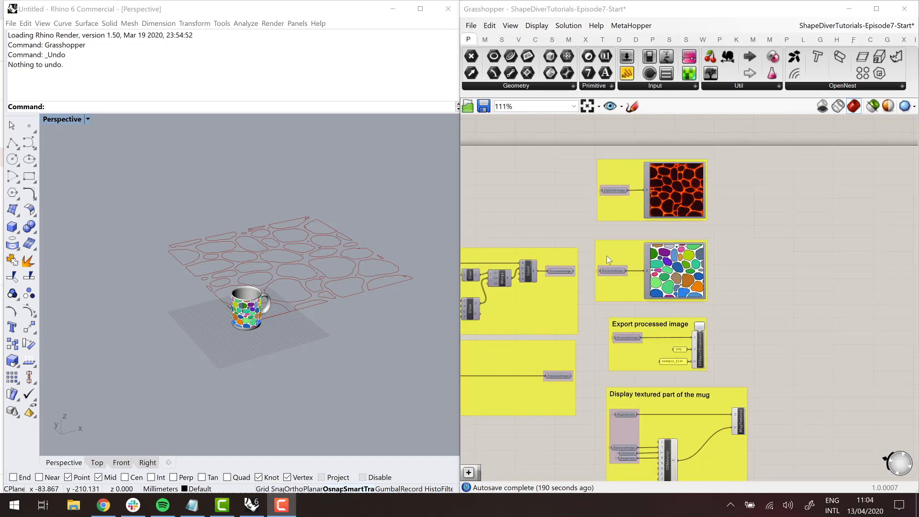
- Add a Make2D component on the empty canvas below the "Display rest of the mug" group
scroll(598, 392, up, 4)
scroll(657, 397, up, 2)
right_click(625, 327)
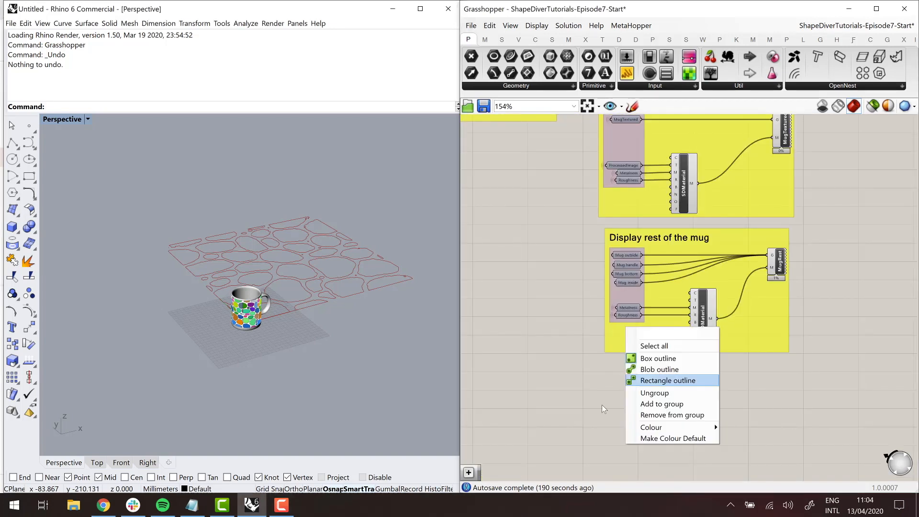
click(601, 401)
scroll(605, 391, down, 1)
scroll(630, 399, up, 2)
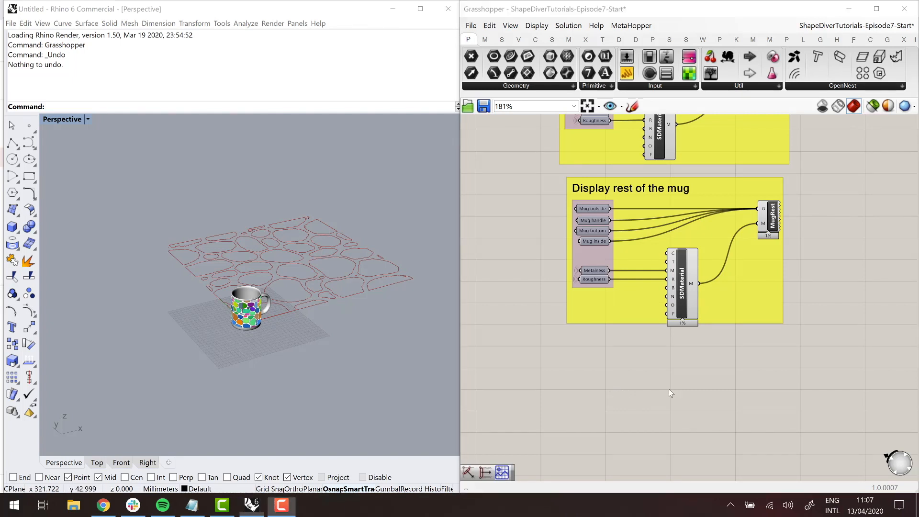
double_click(669, 392)
text(make2d)
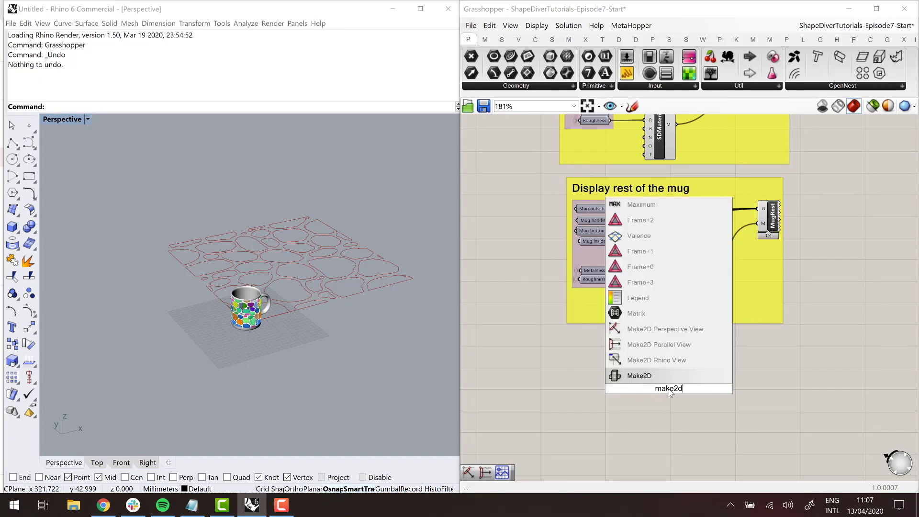
key(Return)
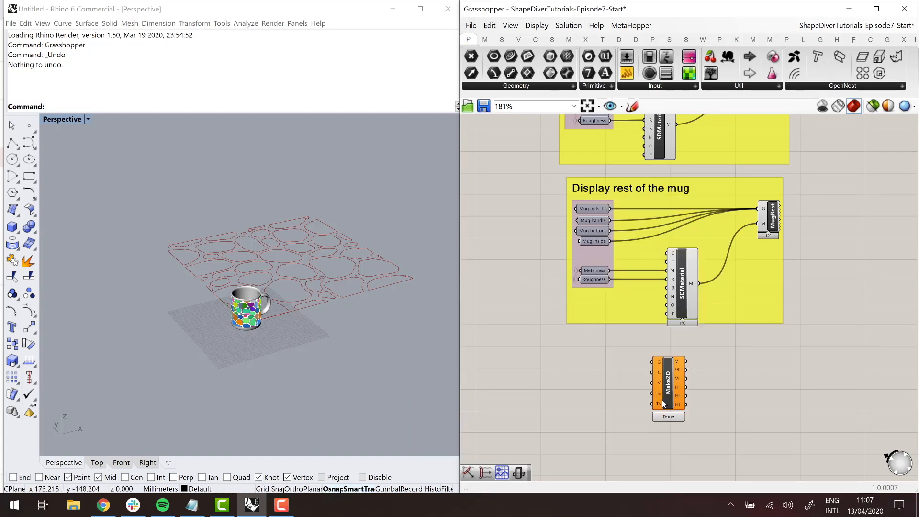
mouse_move(677, 368)
mouse_down()
mouse_move(687, 380)
mouse_move(684, 373)
mouse_up()
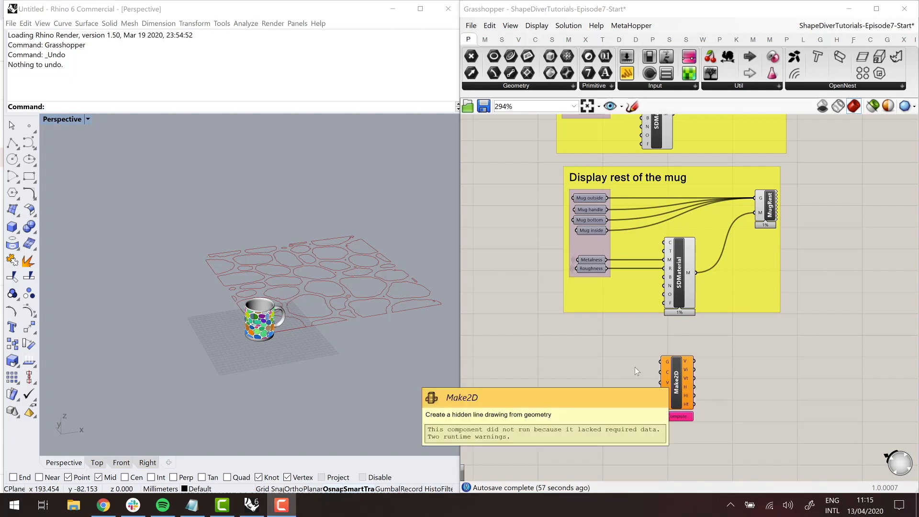
- Add a Mesh parameter and feed it with MugTextured, Mug outside, Mug handle, Mug bottom and Mug inside
double_click(597, 360)
text(mesh)
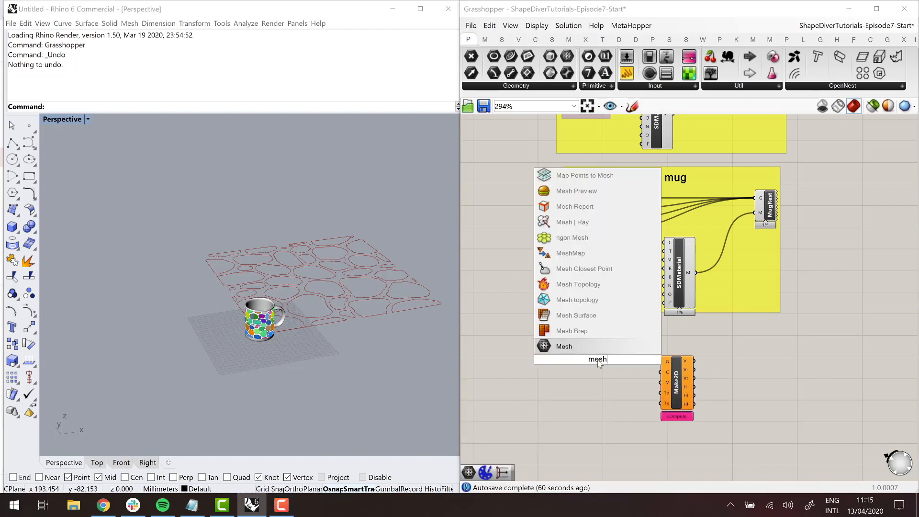
key(Return)
scroll(621, 342, down, 4)
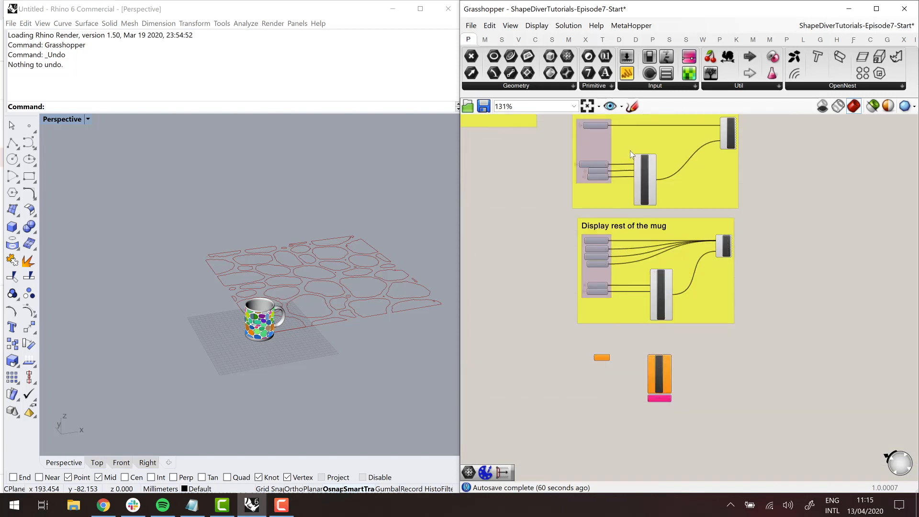
scroll(608, 127, up, 3)
drag(606, 129, 585, 451)
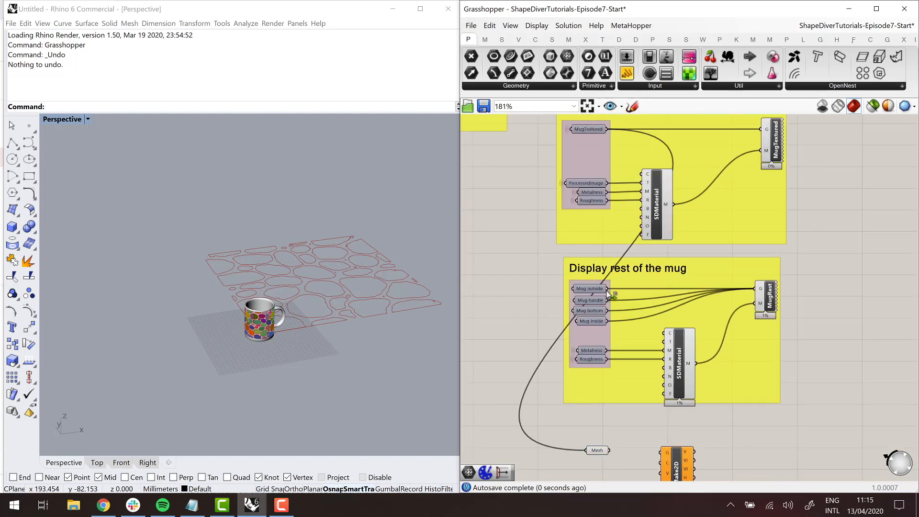
shift+drag(607, 289, 587, 451)
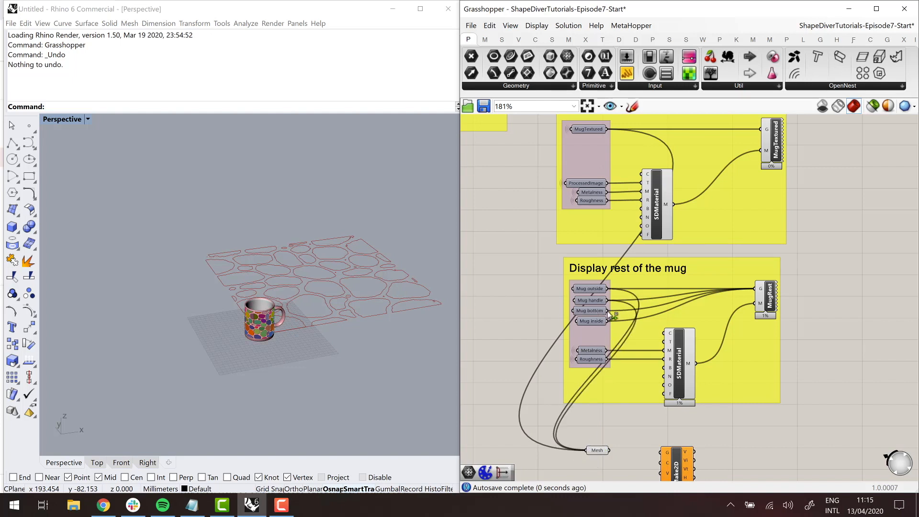
shift+drag(607, 311, 588, 450)
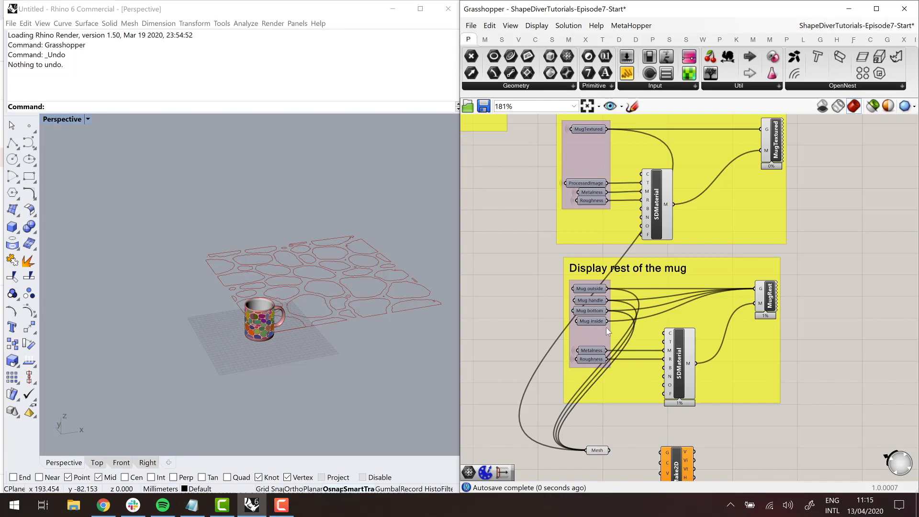
shift+drag(606, 320, 585, 451)
- Connect the Mesh parameter to Make2D's G input and move the parameter farther from the component
click(598, 450)
right_drag(608, 450, 597, 412)
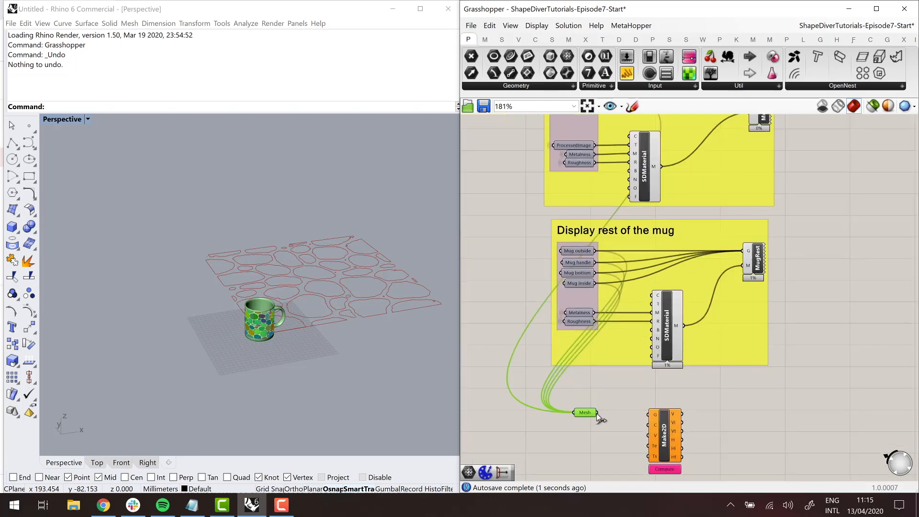
drag(597, 412, 654, 414)
drag(585, 417, 530, 419)
click(587, 443)
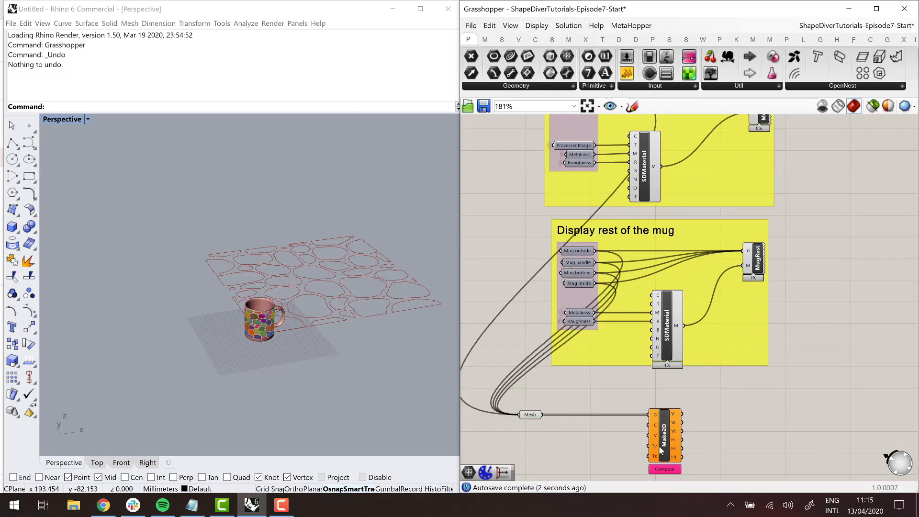
- Add a Make2D Parallel View component between the Mesh parameter and Make2D, just below their wire
right_drag(563, 462, 638, 381)
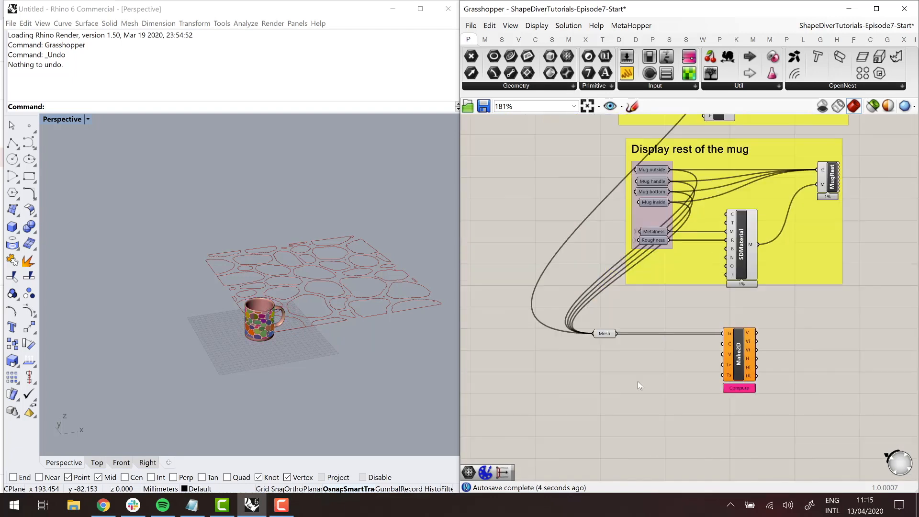
double_click(637, 381)
text(make)
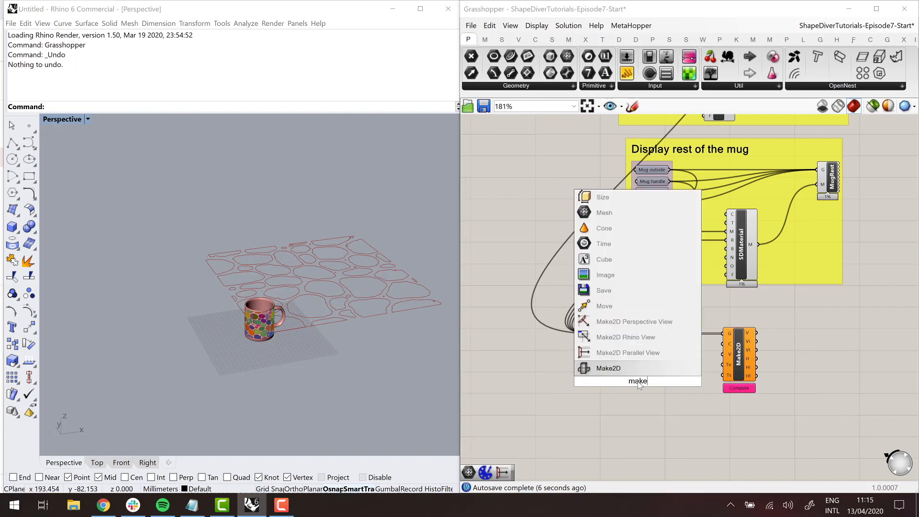
text(2d)
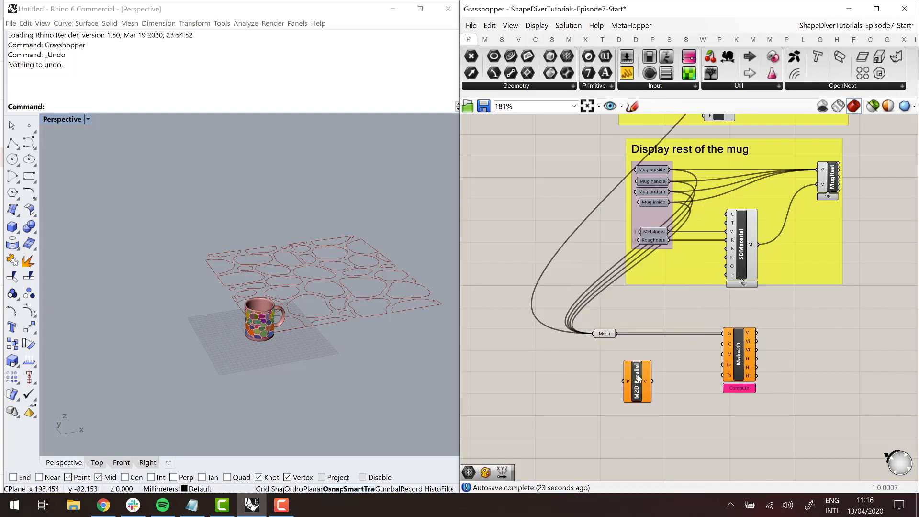
click(615, 337)
- Disable the geometry preview of the existing image processing and mug display components, leaving out the new Mesh and Make2D components
right_drag(320, 369, 280, 349)
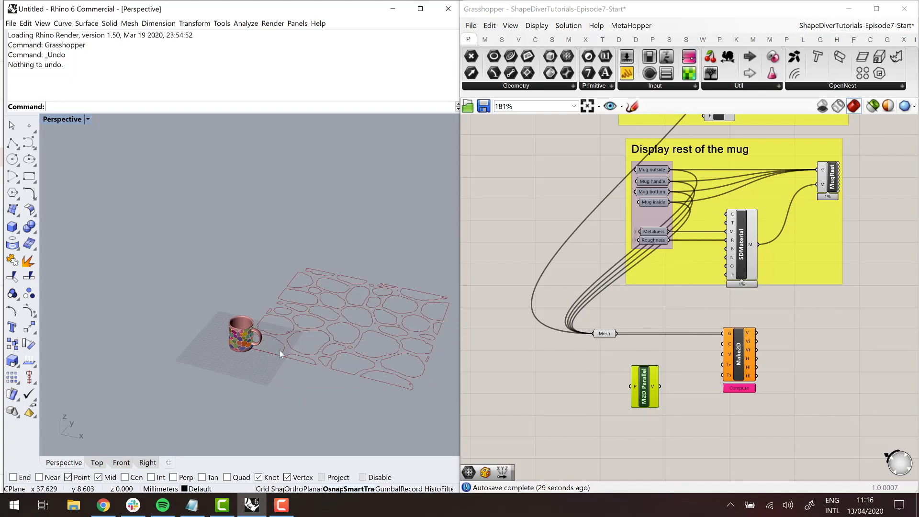
click(664, 349)
scroll(665, 349, down, 5)
right_drag(761, 337, 809, 360)
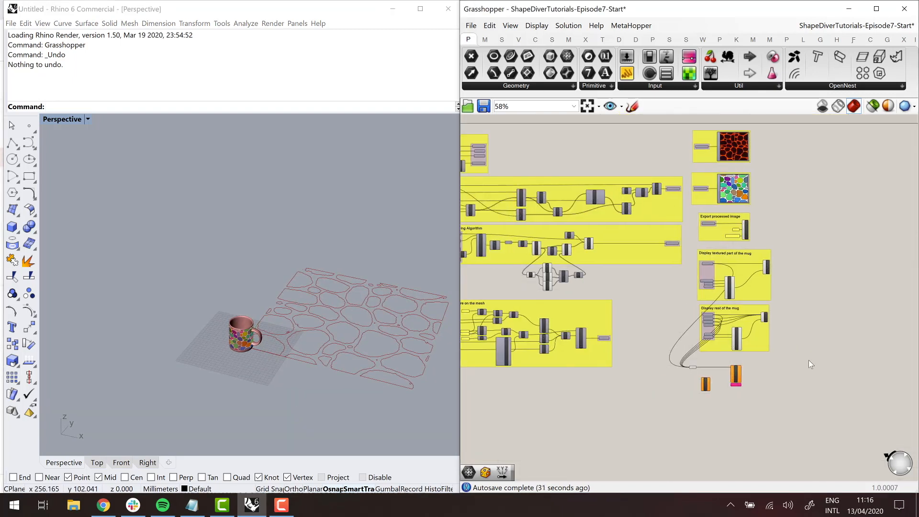
drag(808, 359, 495, 201)
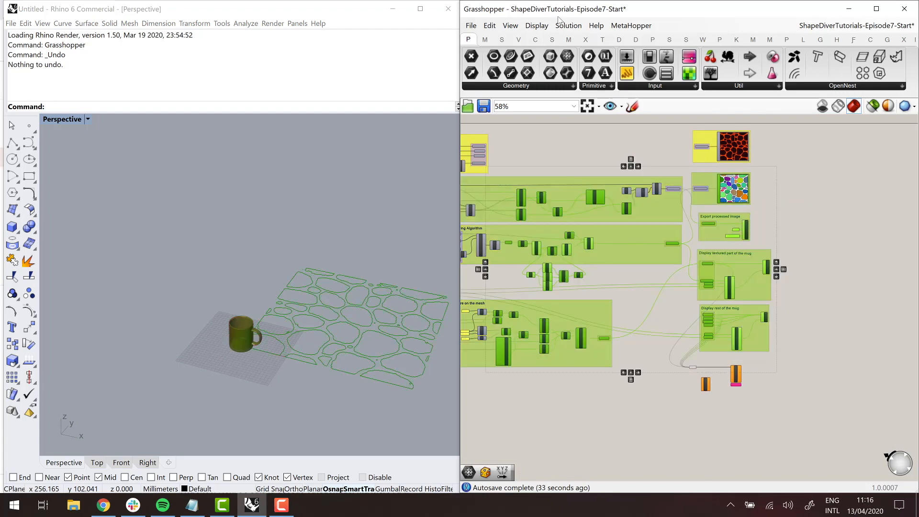
click(568, 25)
click(605, 175)
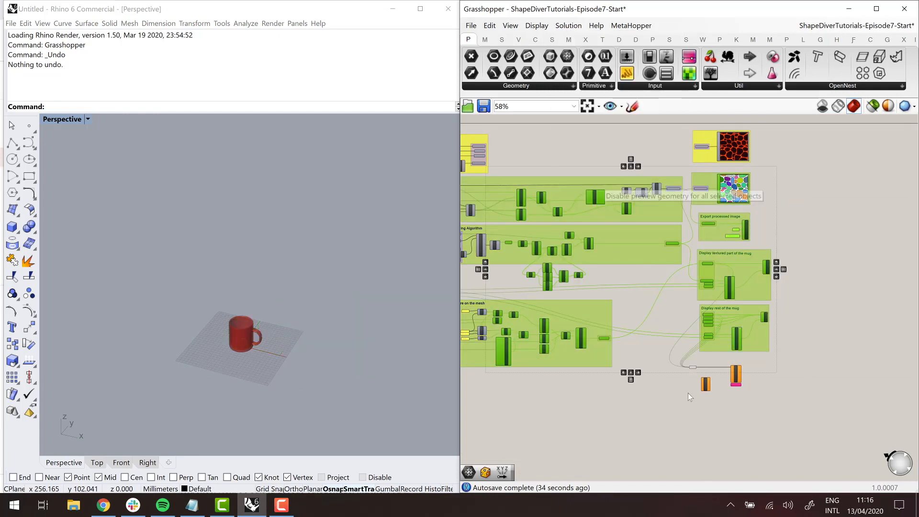
click(683, 420)
- Connect the V output of Make2D Parallel View to Make2D's V input
scroll(685, 397, up, 4)
scroll(685, 397, up, 4)
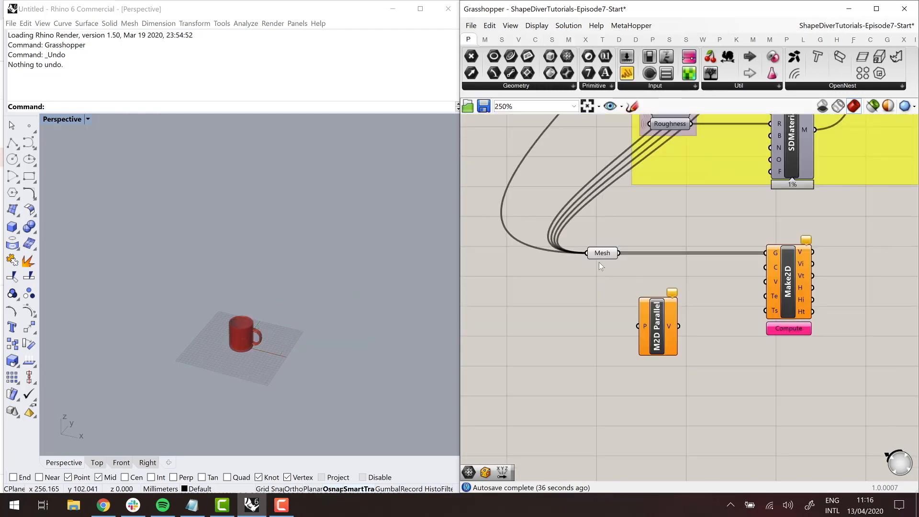
click(599, 256)
scroll(656, 314, up, 2)
drag(652, 340, 807, 269)
drag(633, 333, 647, 324)
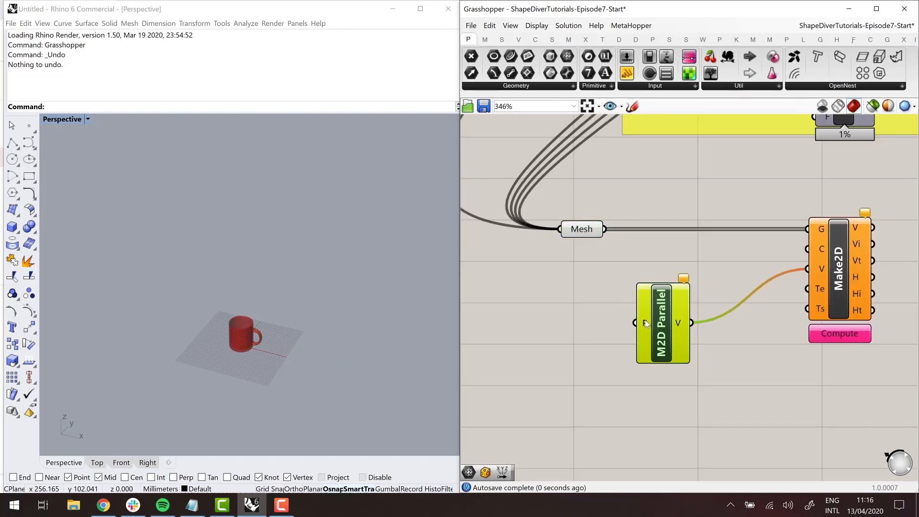
right_drag(209, 333, 197, 326)
scroll(249, 344, up, 7)
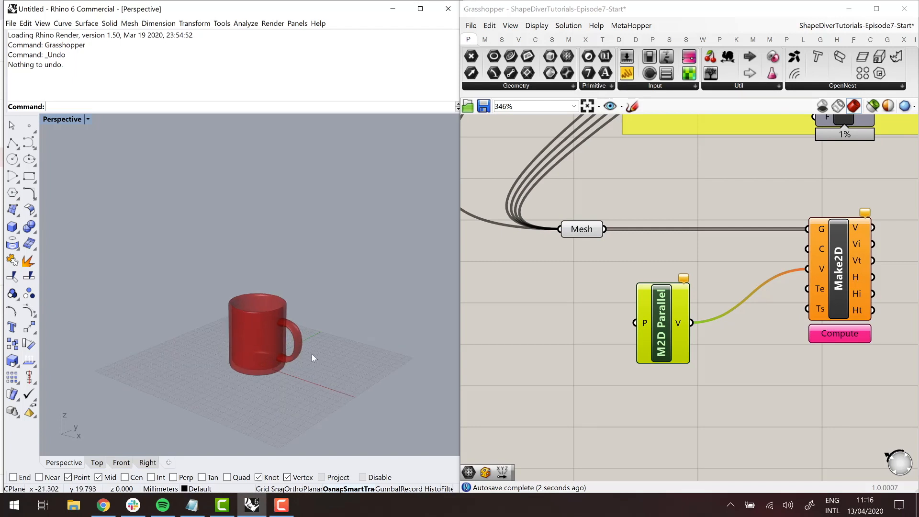
double_click(536, 289)
text(bounding)
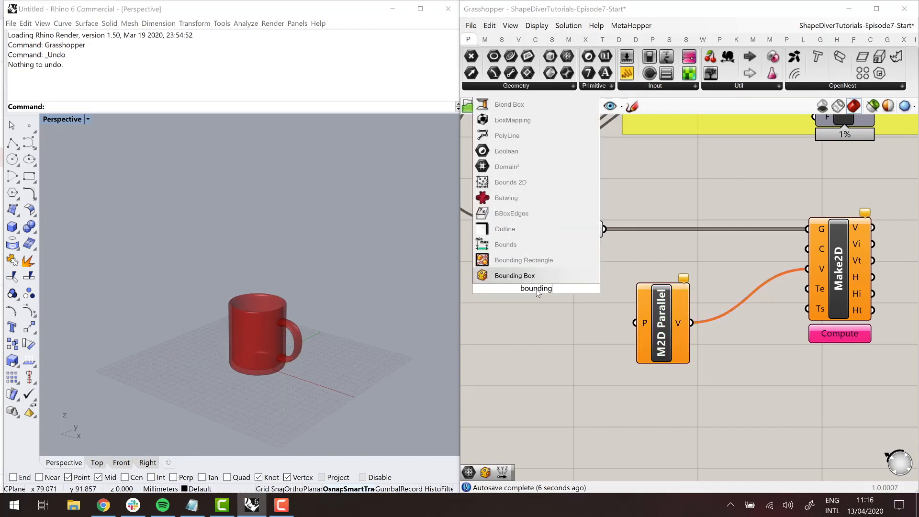
key(Up)
key(Return)
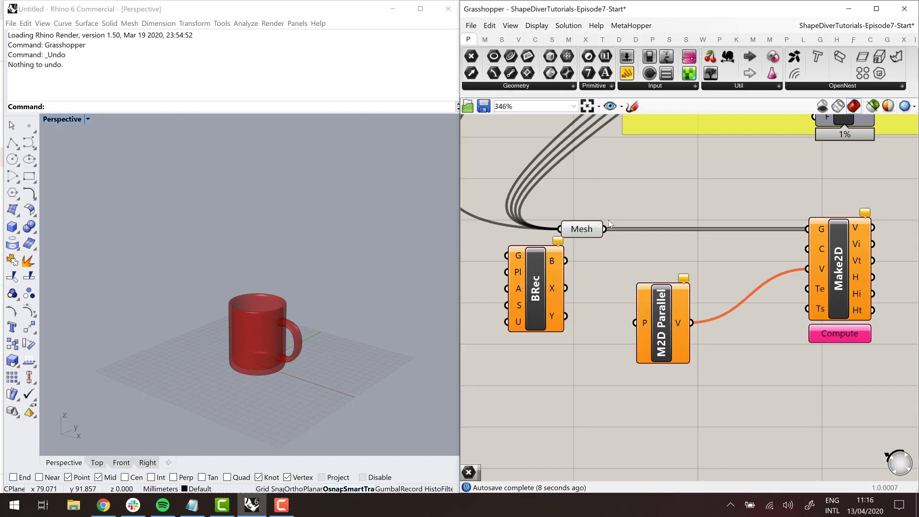
drag(605, 230, 513, 267)
drag(499, 259, 506, 256)
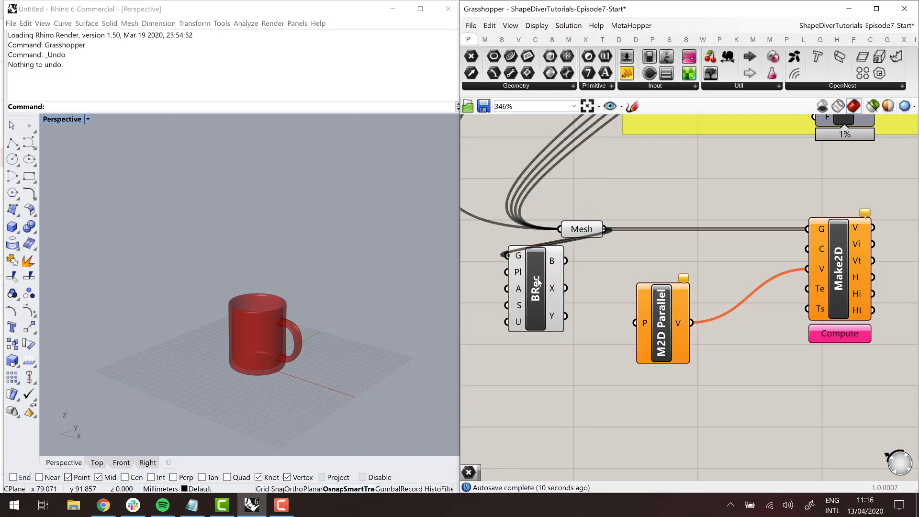
key(Delete)
- Add a Bounding Box component and connect the Mesh parameter to its C input
double_click(538, 334)
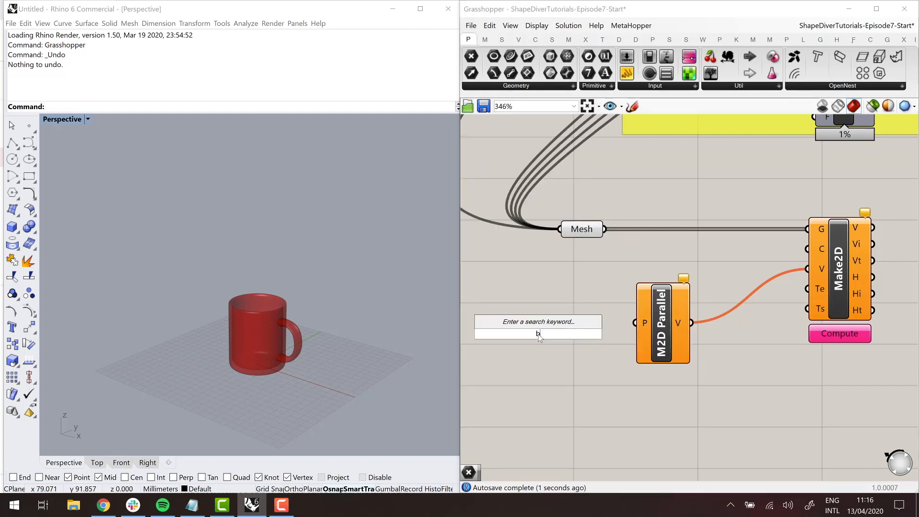
text(bounding box)
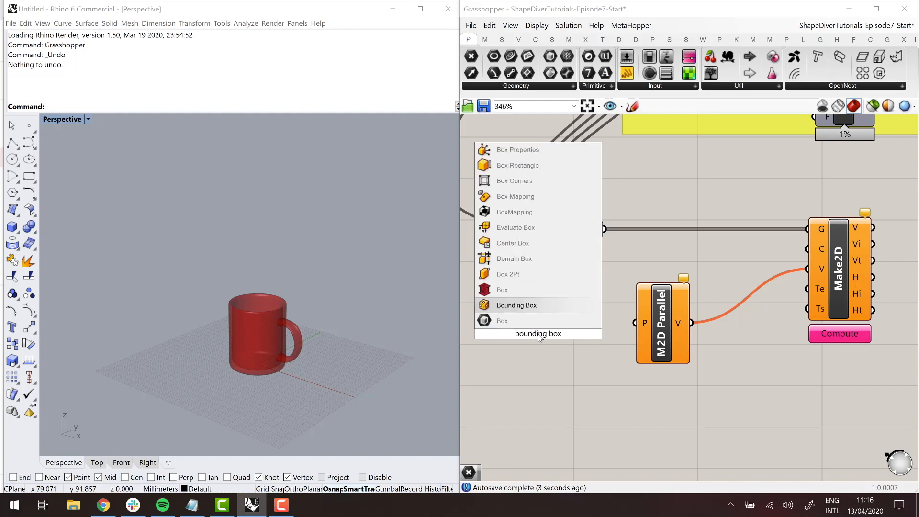
click(538, 306)
drag(604, 229, 509, 324)
- Set the Bounding Box component to Union Box and inspect the box around the mug from several angles
right_drag(189, 338, 89, 341)
right_click(532, 336)
click(561, 389)
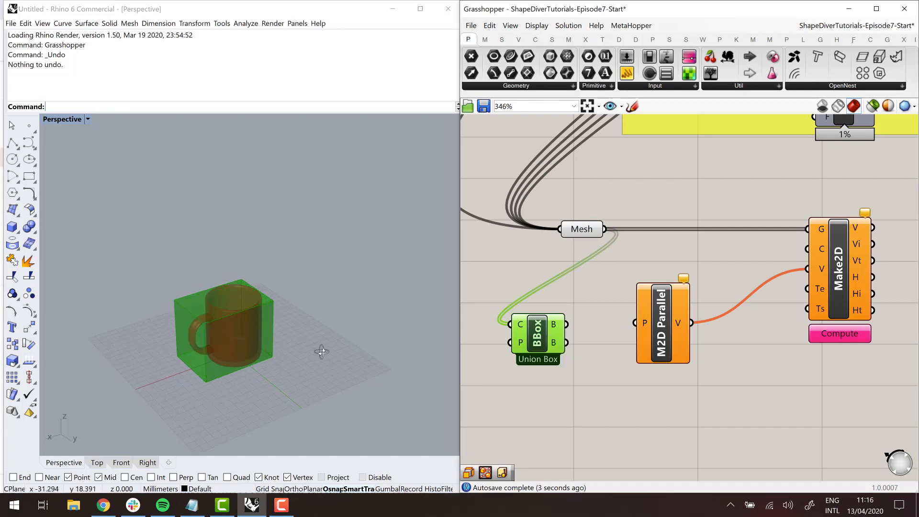
right_drag(318, 349, 222, 343)
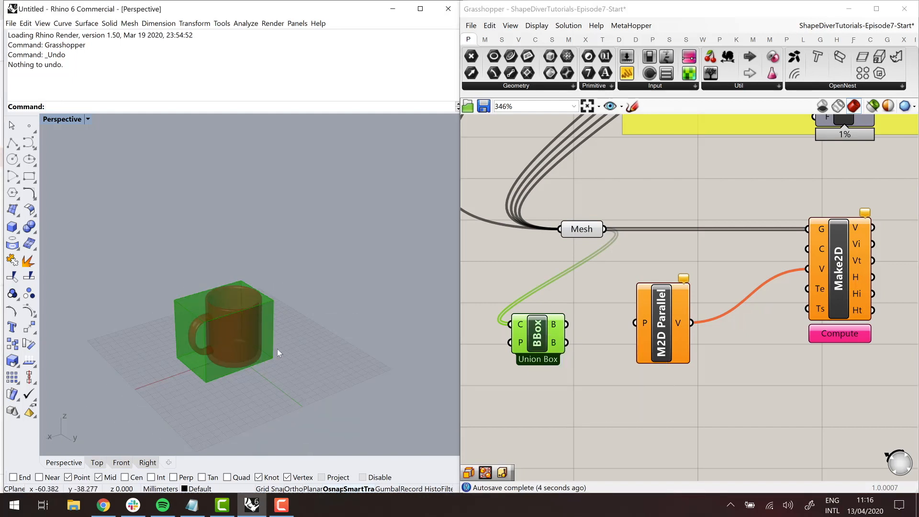
right_drag(210, 381, 246, 357)
scroll(183, 358, down, 6)
scroll(223, 368, up, 6)
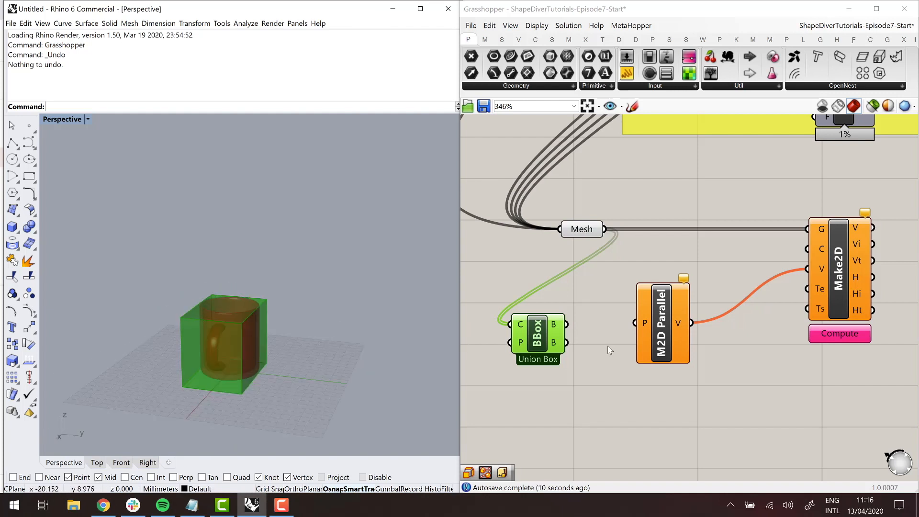
- Add a Deconstruct Box component below the Bounding Box and connect the Bounding Box's upper B output to its B input
drag(666, 335, 680, 335)
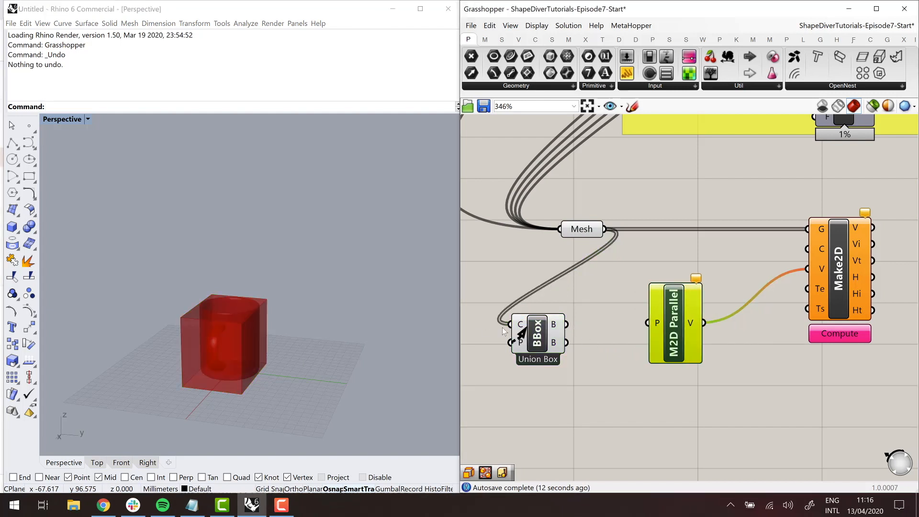
double_click(585, 371)
text(decons)
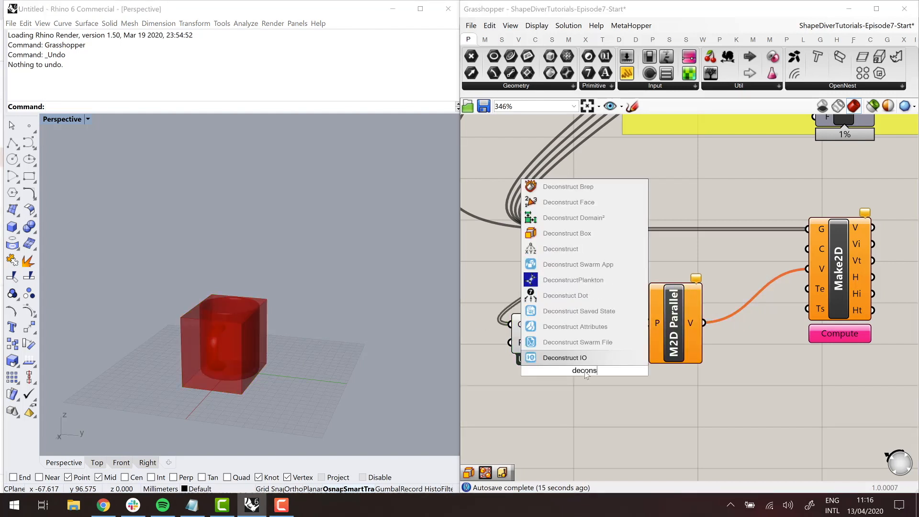
text(truct box)
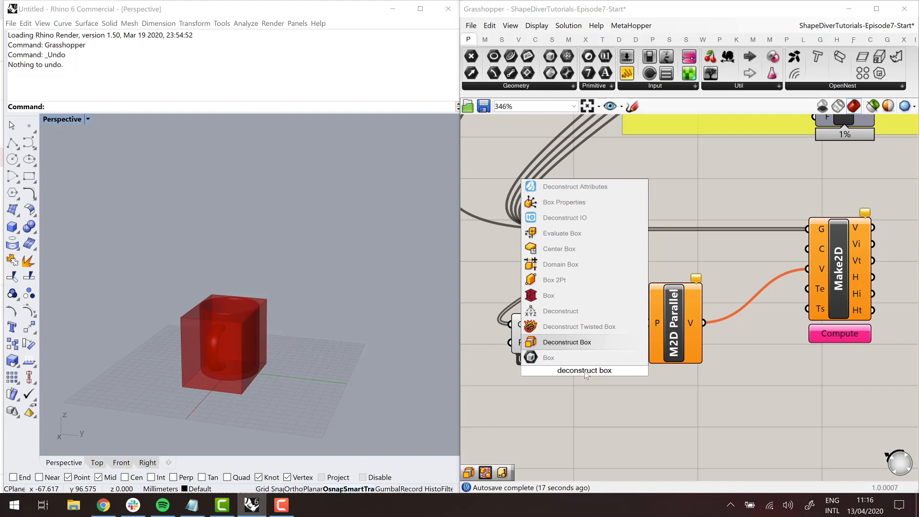
key(Return)
drag(584, 373, 597, 401)
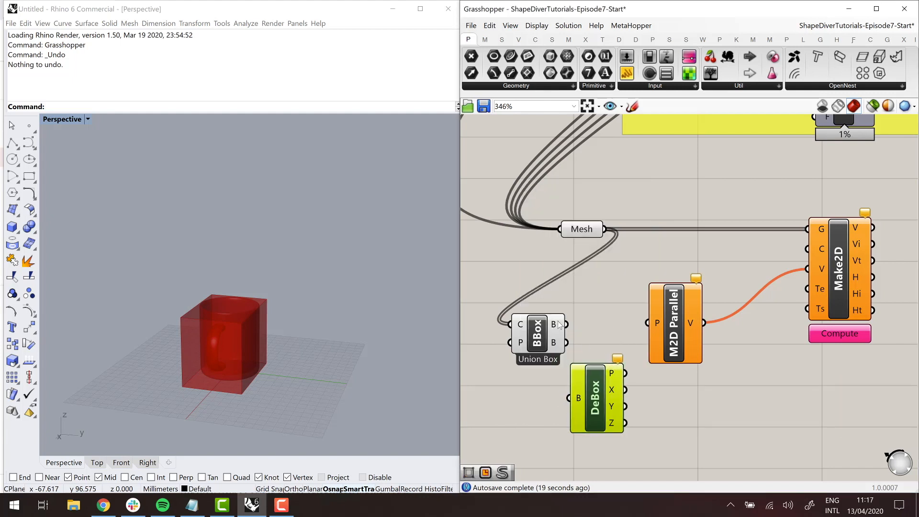
drag(565, 325, 579, 407)
- Add a Rectangle component and connect Deconstruct Box's X and Z outputs to its X and Y inputs
right_drag(516, 405, 478, 351)
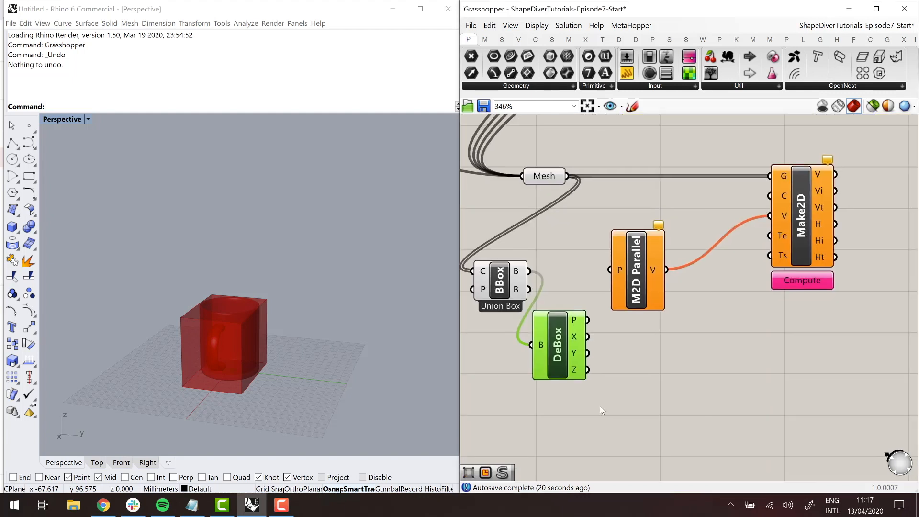
double_click(600, 406)
text(rect)
key(Return)
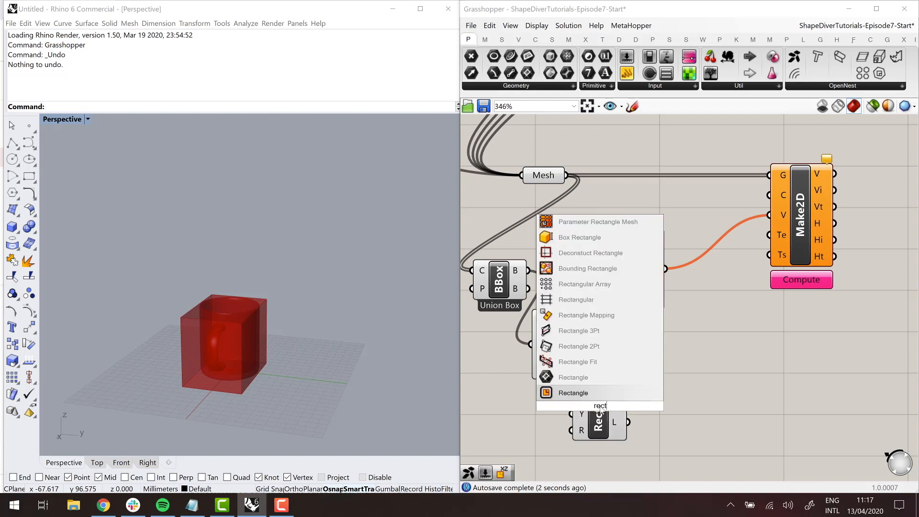
drag(599, 407, 651, 396)
drag(587, 336, 635, 393)
drag(583, 369, 623, 405)
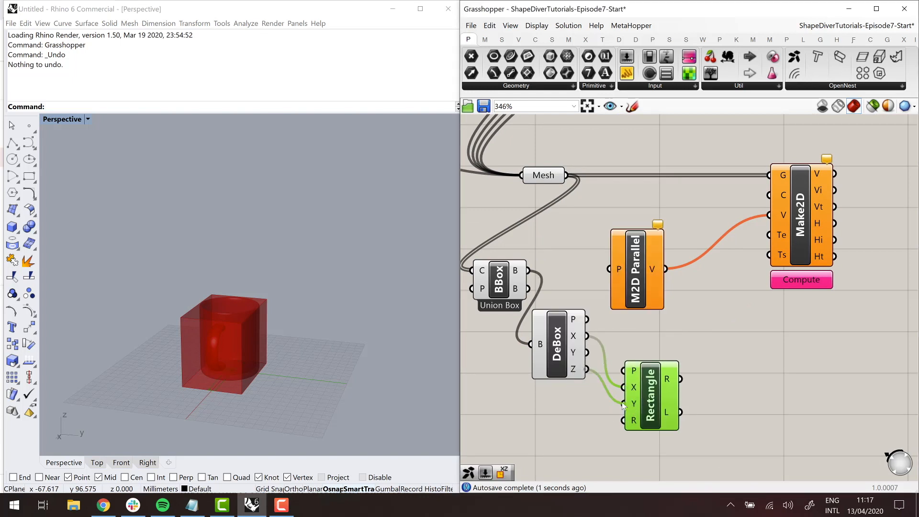
- Add an XZ Plane component, connect it to the Rectangle's P input and inspect the rectangle's orientation around the mug
double_click(557, 415)
text(xz)
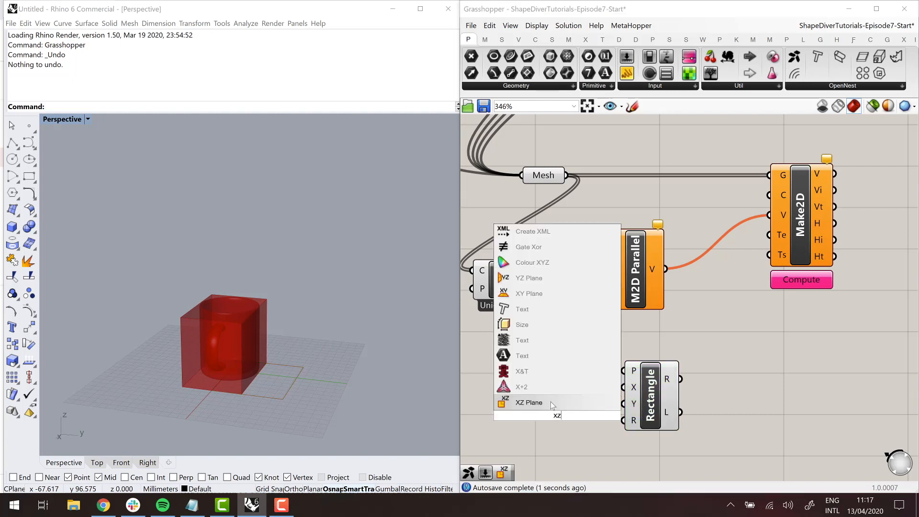
key(Return)
drag(584, 414, 623, 371)
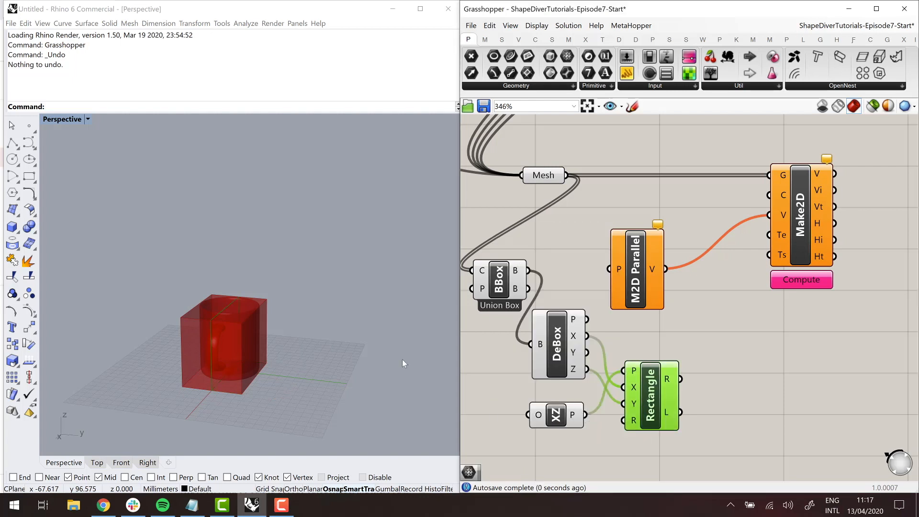
right_drag(251, 340, 333, 364)
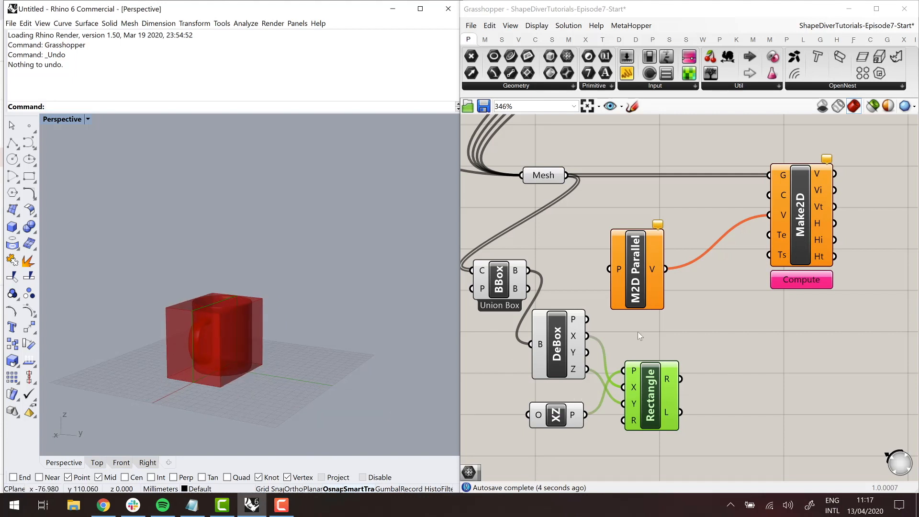
- Add a Deconstruct Domain component, connect Deconstruct Box's Y output to its I input, and shift the neighbouring components to make room
drag(634, 286, 642, 256)
click(661, 334)
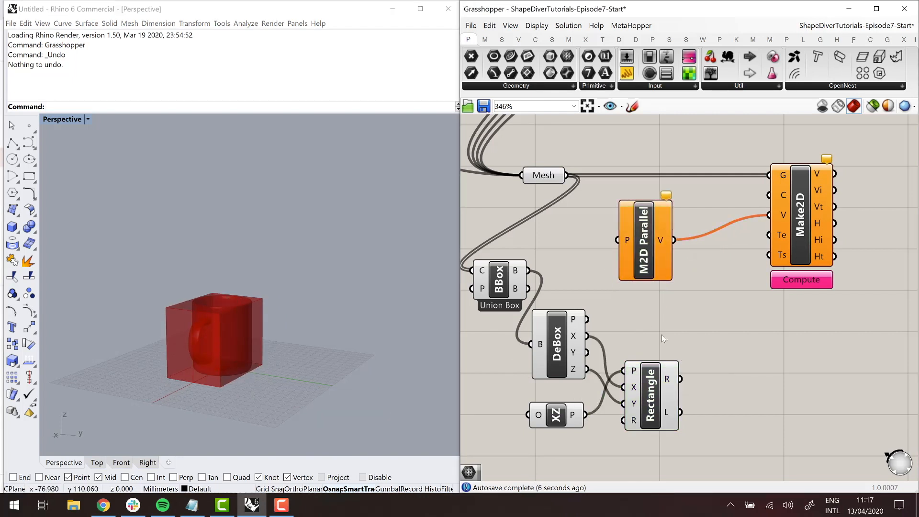
double_click(662, 334)
text(deconstruct domain)
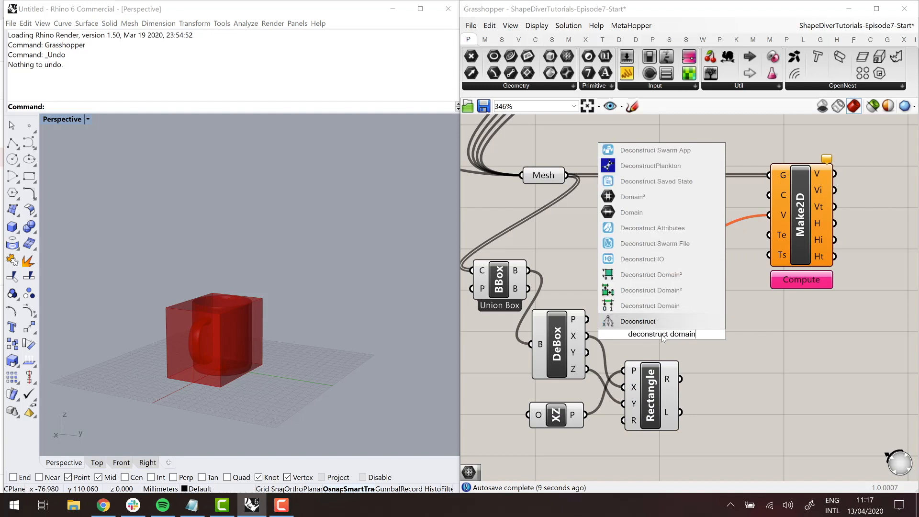
key(Return)
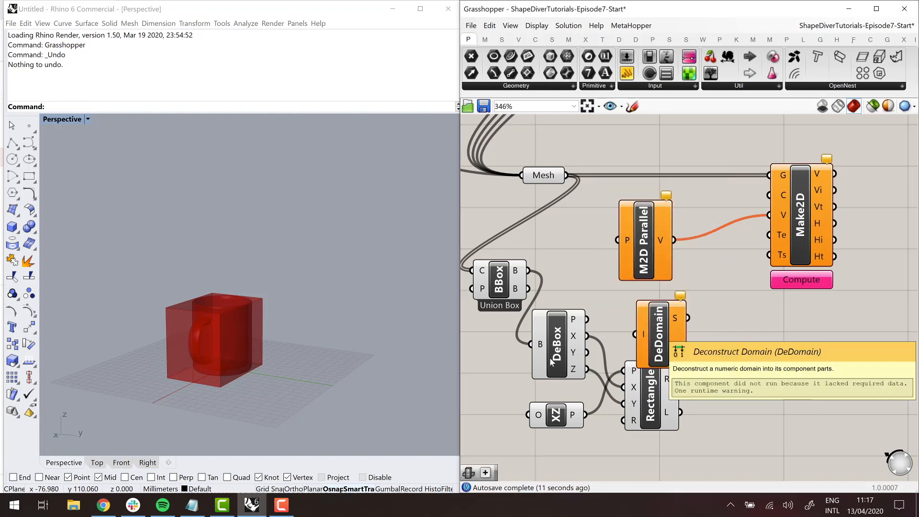
drag(586, 352, 635, 334)
click(668, 406)
drag(689, 414, 734, 426)
mouse_move(680, 319)
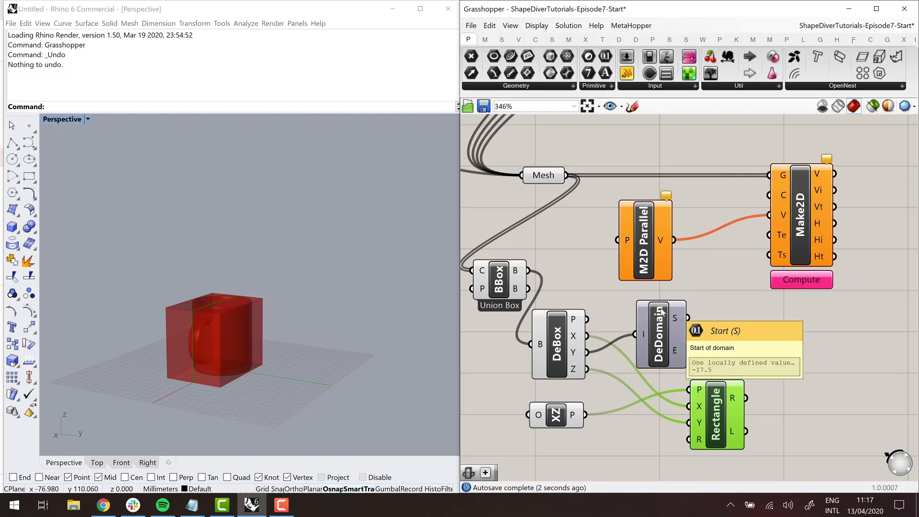
right_drag(661, 312, 655, 329)
- Add a Move component beside the Rectangle and connect the Rectangle's R output to its G input
click(660, 259)
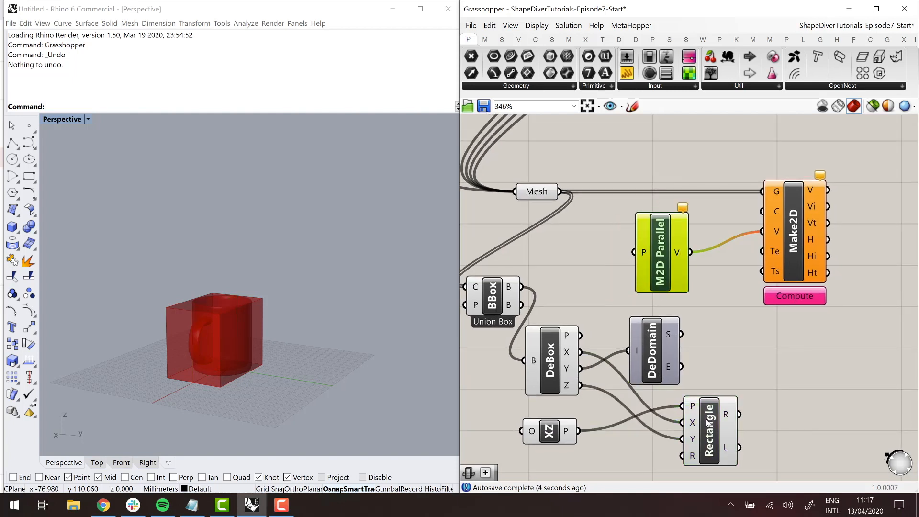
drag(712, 421, 672, 428)
right_drag(785, 413, 763, 387)
click(764, 387)
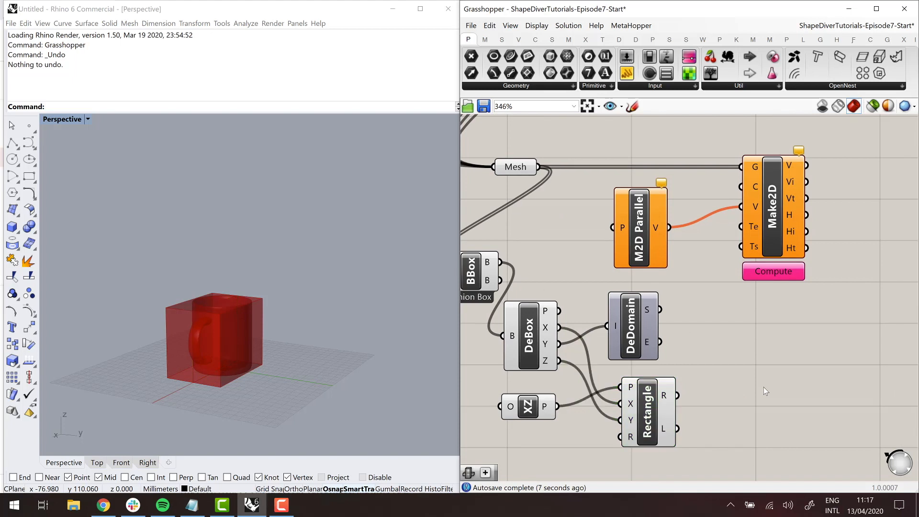
double_click(764, 391)
text(move)
key(Return)
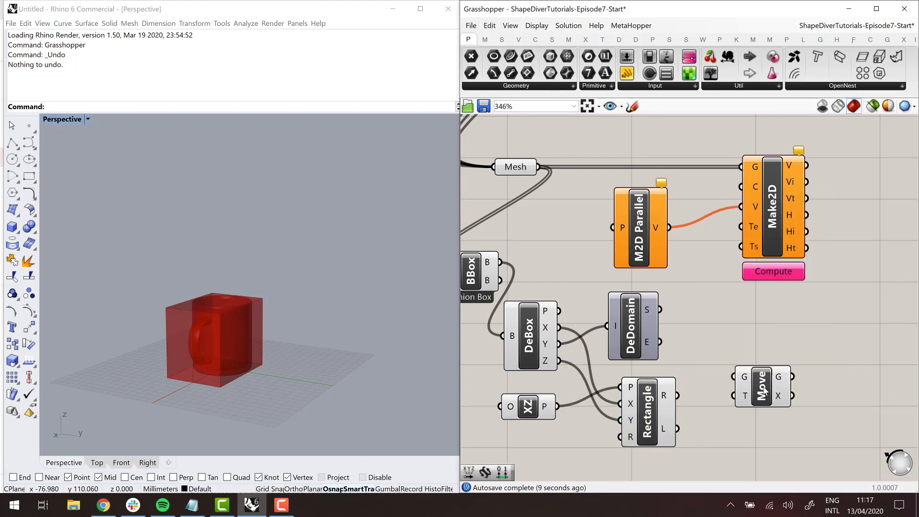
drag(789, 380, 813, 368)
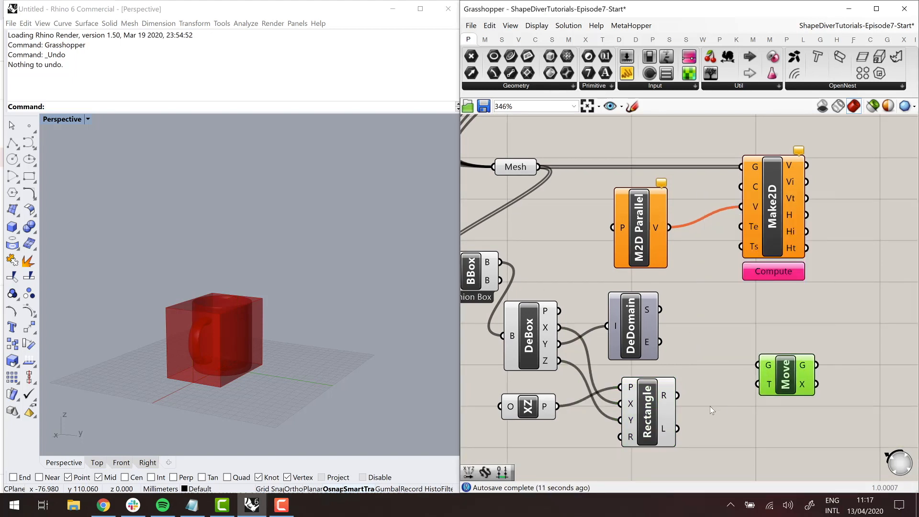
drag(678, 397, 757, 365)
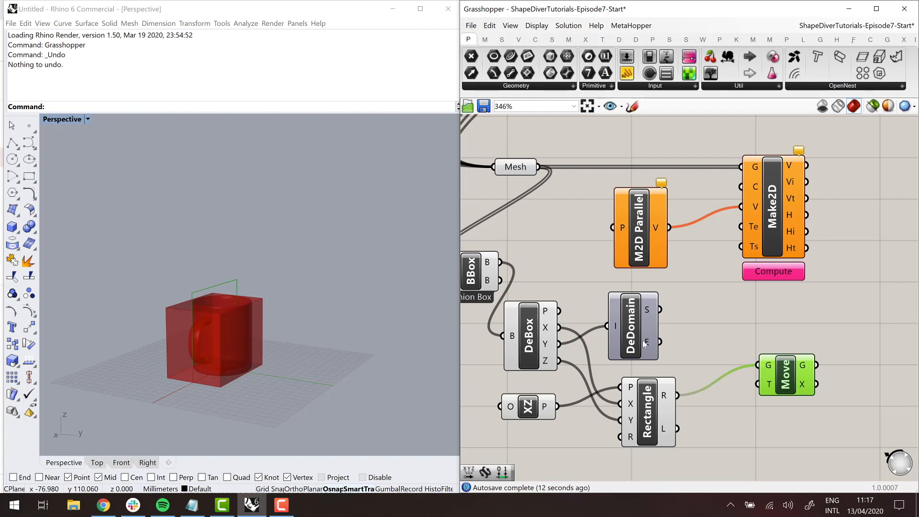
- Add a Vector XYZ component, feed the domain's S output into its Y input, and connect its V output to Move's T input
click(708, 344)
double_click(707, 342)
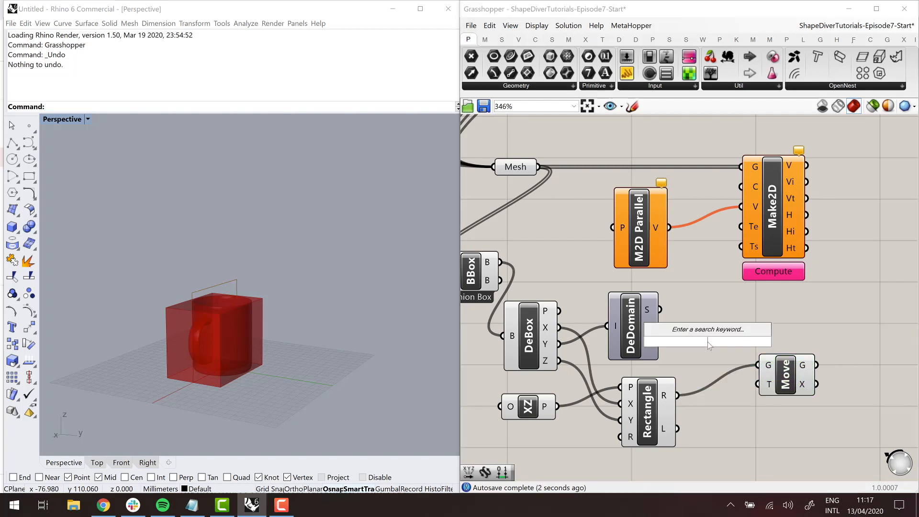
text(xyz)
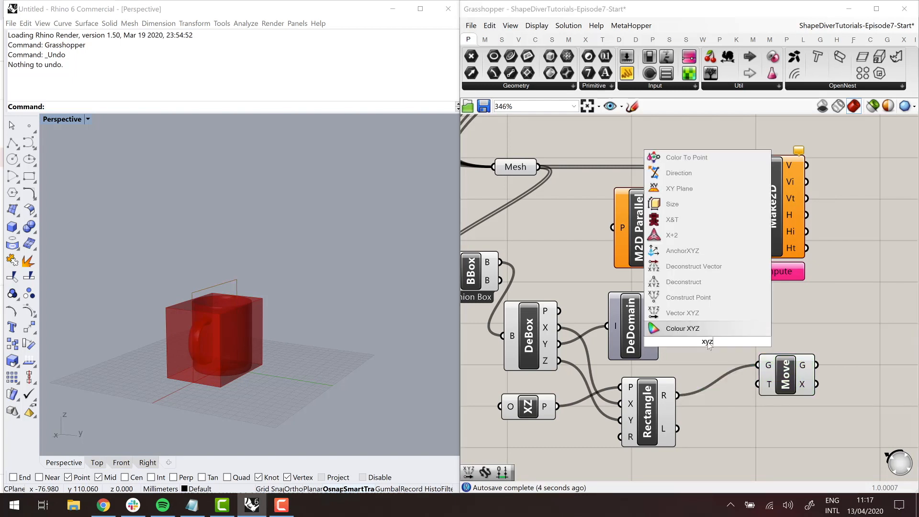
key(Up)
key(Return)
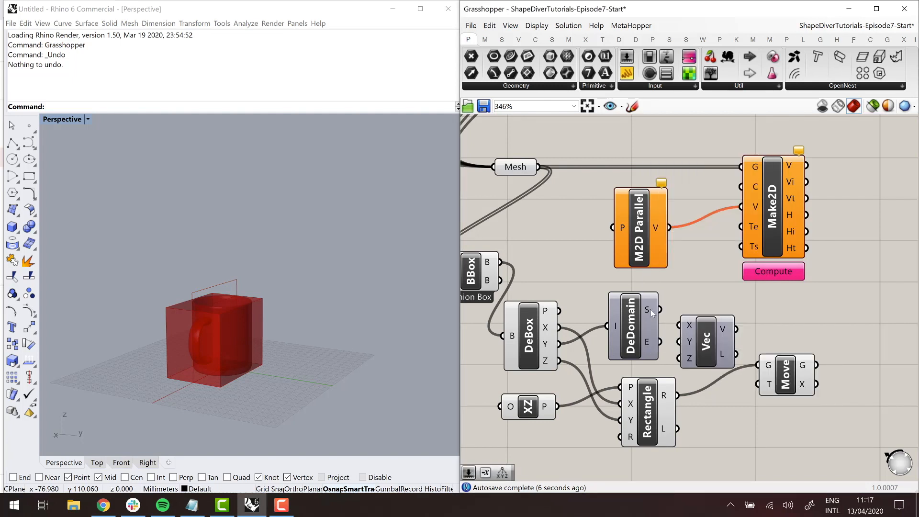
drag(659, 309, 679, 342)
drag(767, 388, 767, 385)
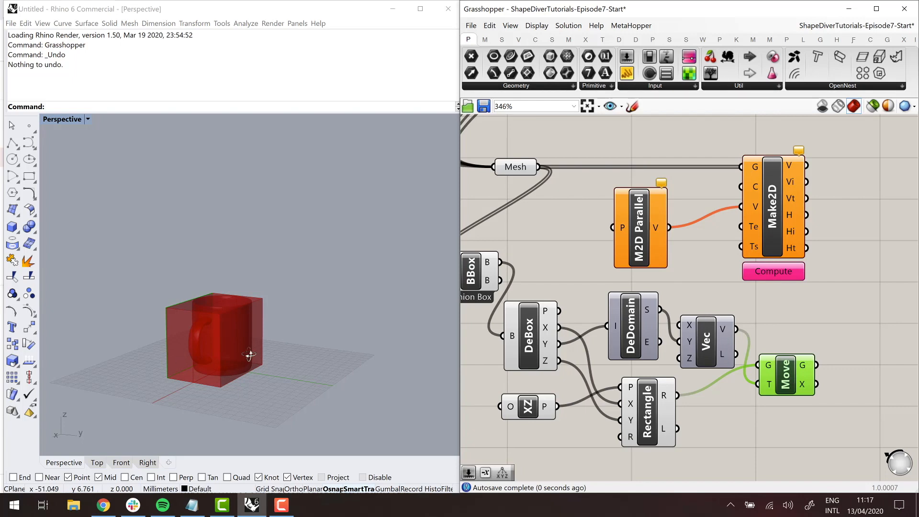
right_drag(246, 353, 298, 373)
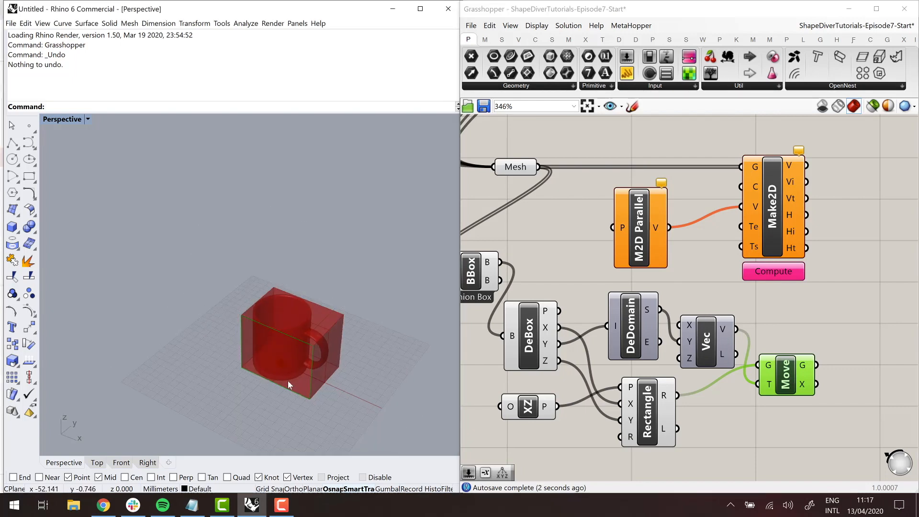
- Rearrange the Make2D components and connect Move's G output to the P input of Make2D Parallel View
drag(757, 218, 841, 218)
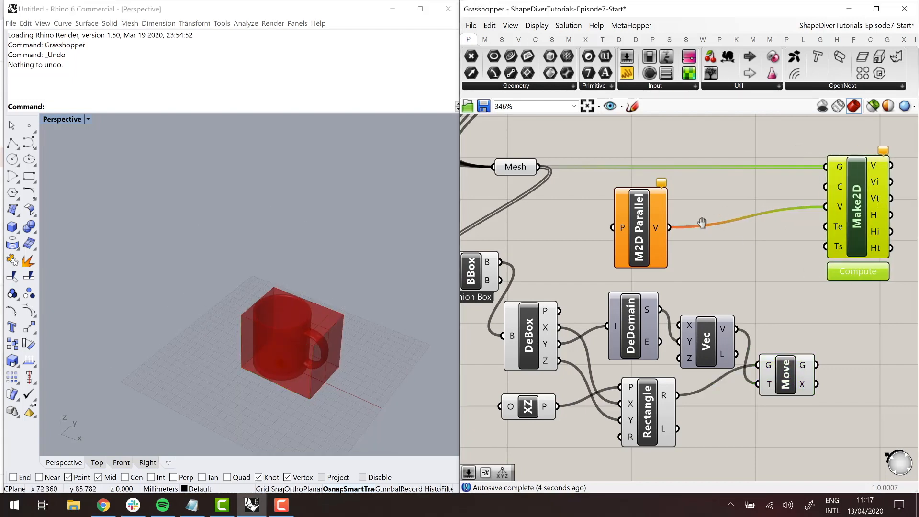
right_drag(699, 219, 667, 200)
drag(630, 210, 782, 346)
- Switch the vector's Y input to Deconstruct Domain's E output and inspect the projection rectangle and its direction around the mug
right_drag(313, 294, 239, 294)
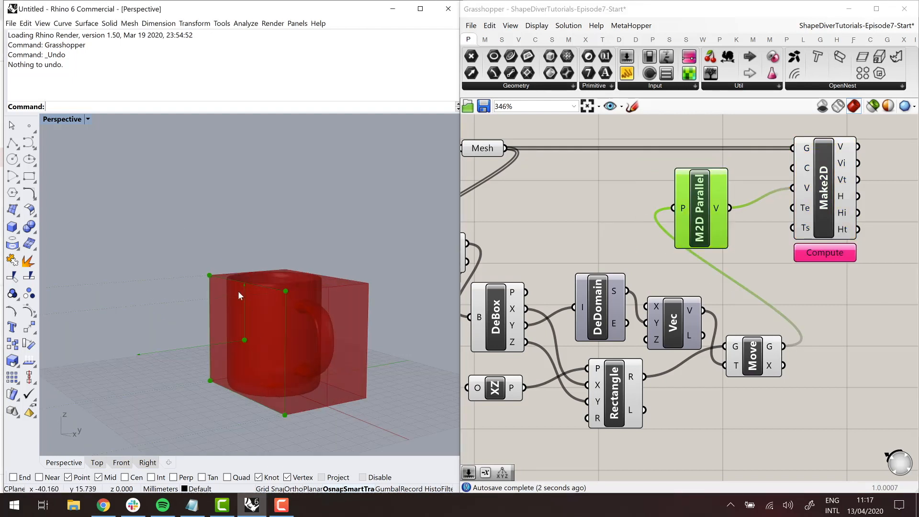
right_drag(206, 358, 158, 345)
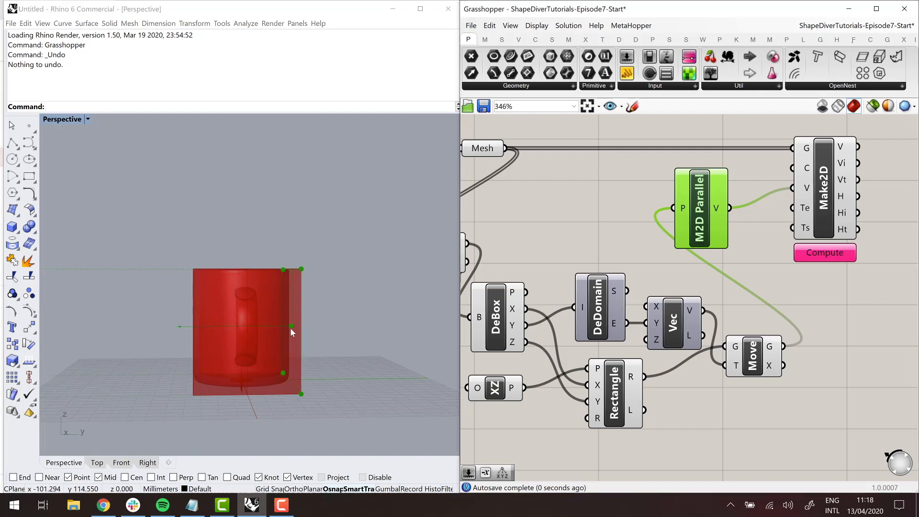
mouse_move(293, 332)
right_down()
mouse_move(293, 363)
mouse_move(306, 331)
right_up()
scroll(306, 331, down, 6)
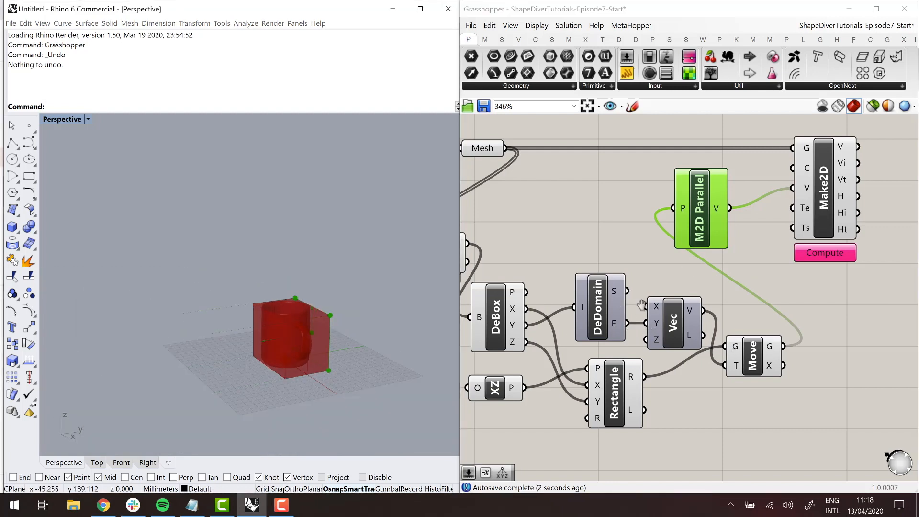
- Set the Make2D component to compute automatically and inspect the resulting line drawing beneath the mug
right_drag(823, 202, 776, 242)
click(772, 254)
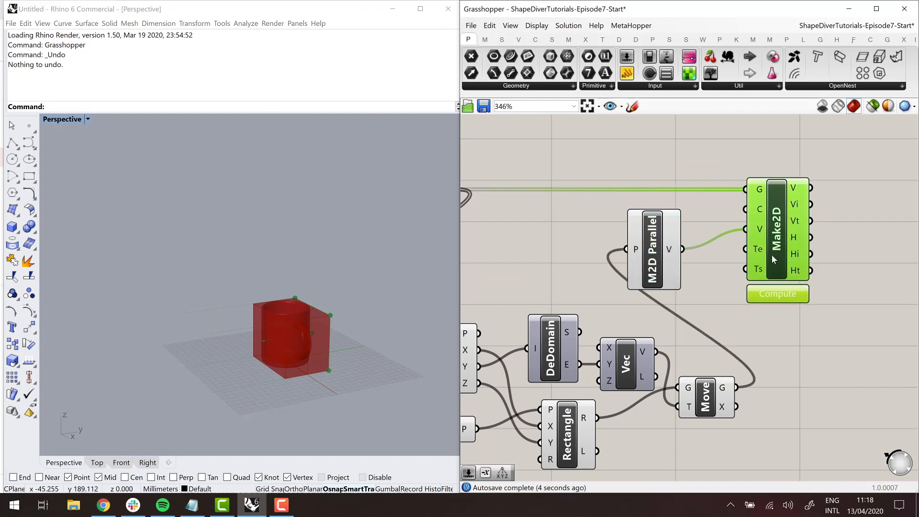
right_click(779, 247)
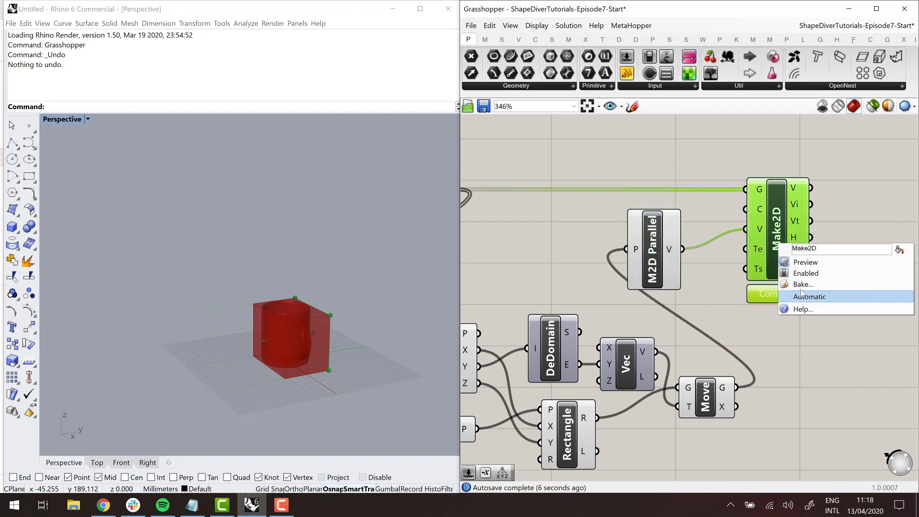
click(815, 297)
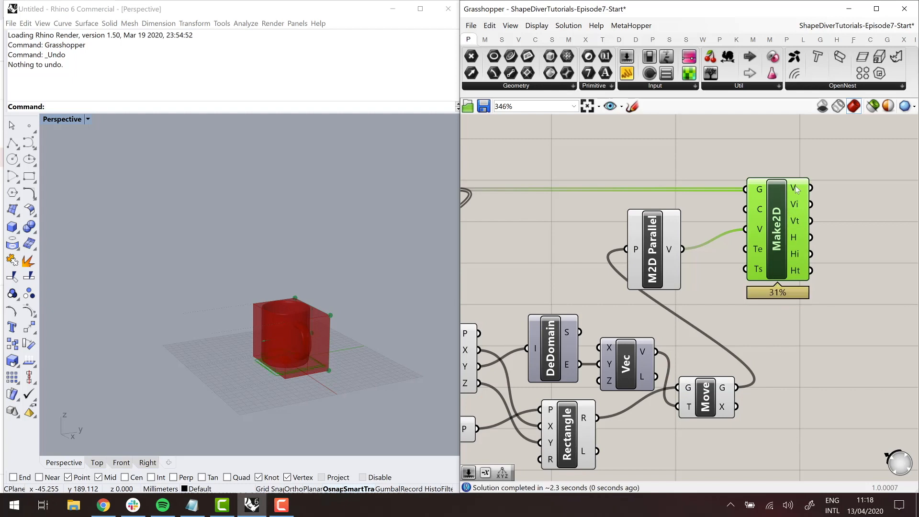
mouse_move(796, 189)
right_drag(339, 268, 345, 289)
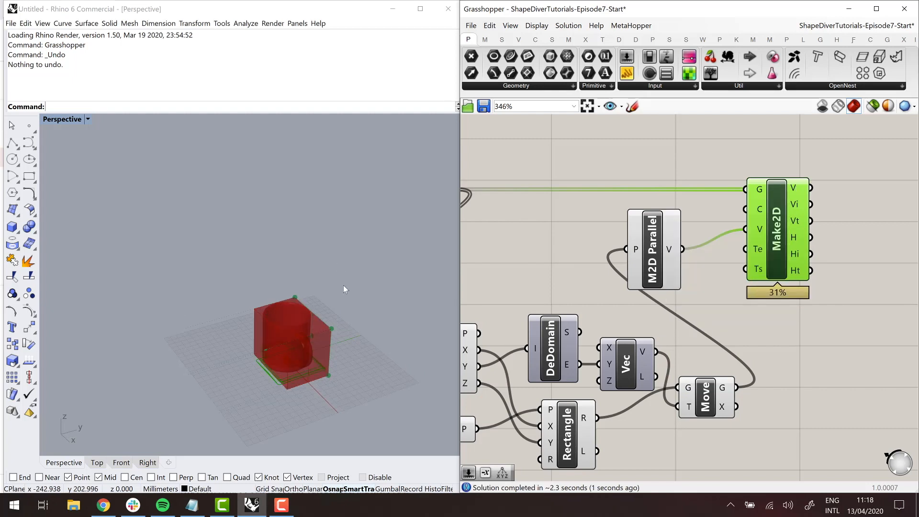
- Turn off the geometry preview of the Mesh parameter and the Make2D Parallel View component
scroll(576, 247, down, 3)
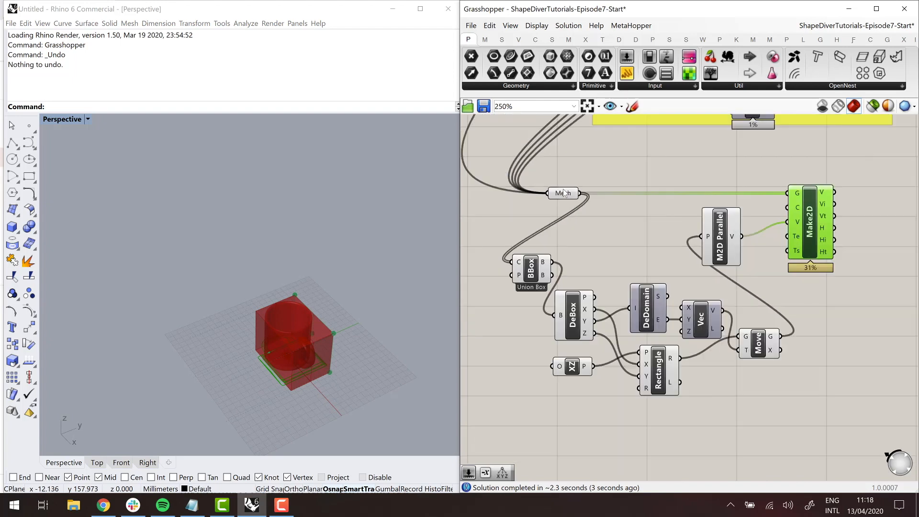
click(562, 193)
right_click(564, 193)
click(591, 211)
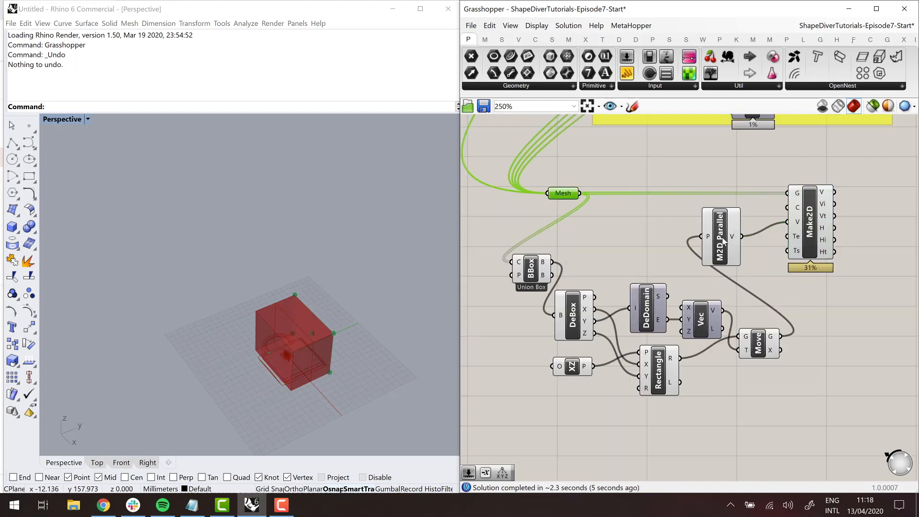
click(724, 242)
right_click(724, 241)
click(768, 256)
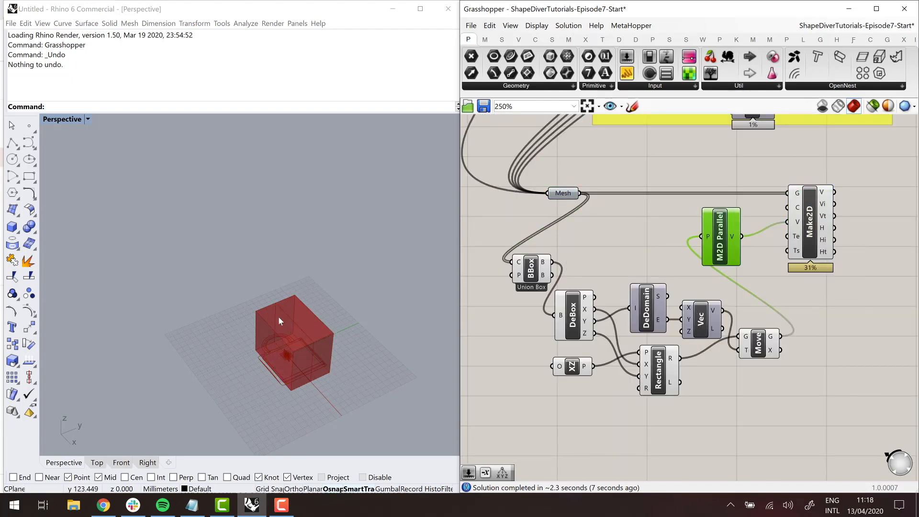
- Turn off the geometry preview of the bounding box, projection rectangle and parallel view components, keeping Make2D's on, and inspect the mug's line drawing
right_drag(278, 317, 287, 335)
click(539, 271)
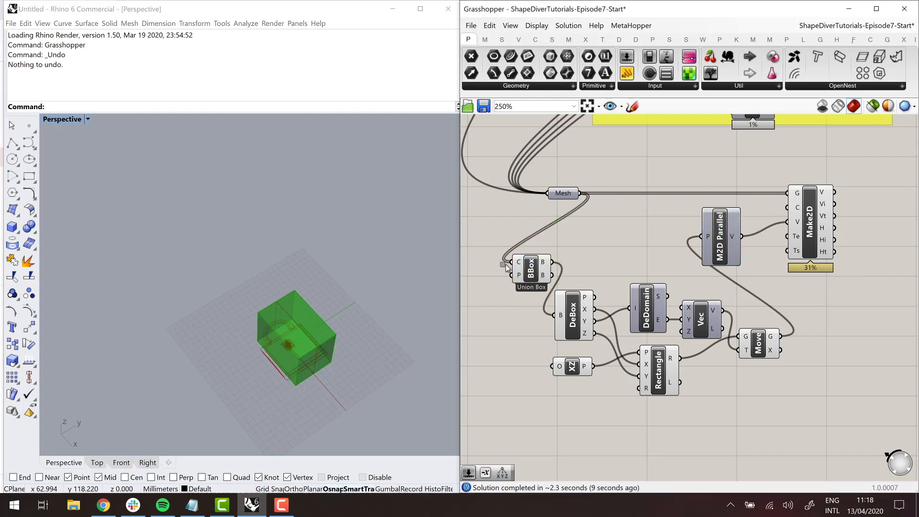
drag(851, 432, 486, 244)
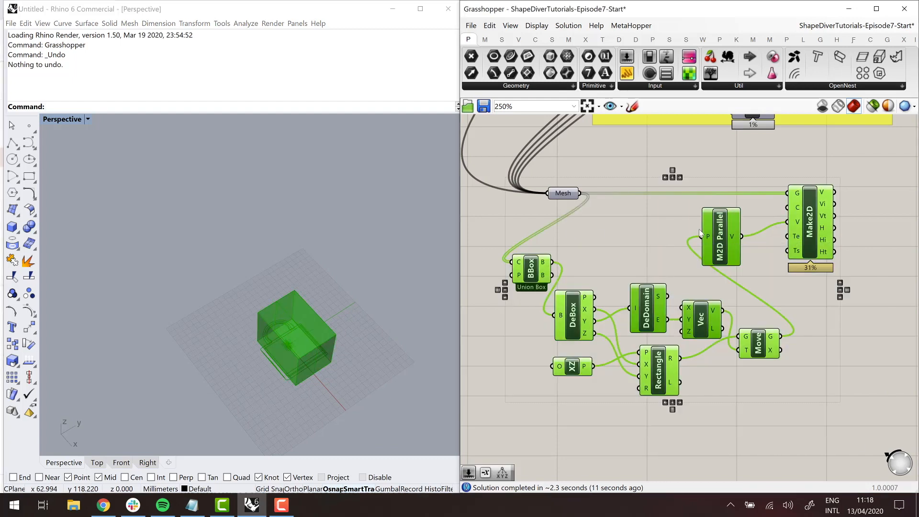
ctrl+click(808, 231)
click(562, 30)
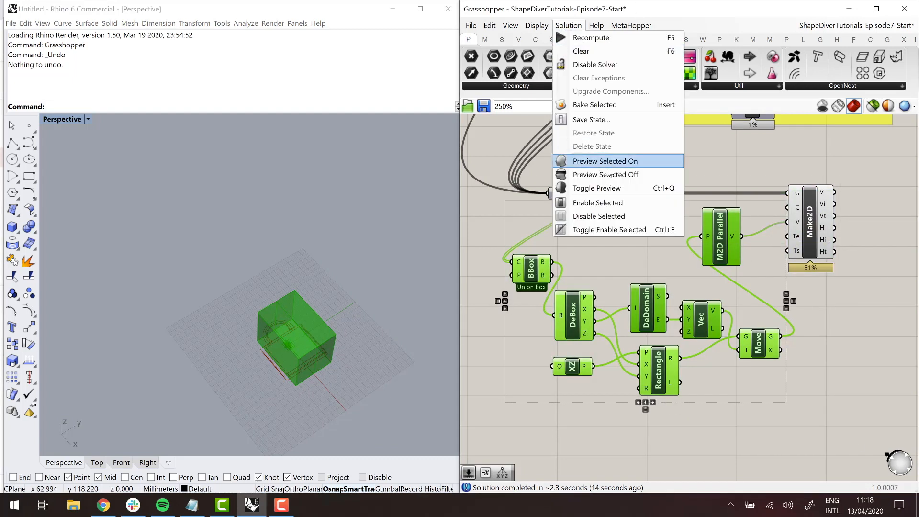
click(598, 172)
scroll(269, 382, up, 5)
right_drag(269, 378, 303, 398)
scroll(292, 198, up, 7)
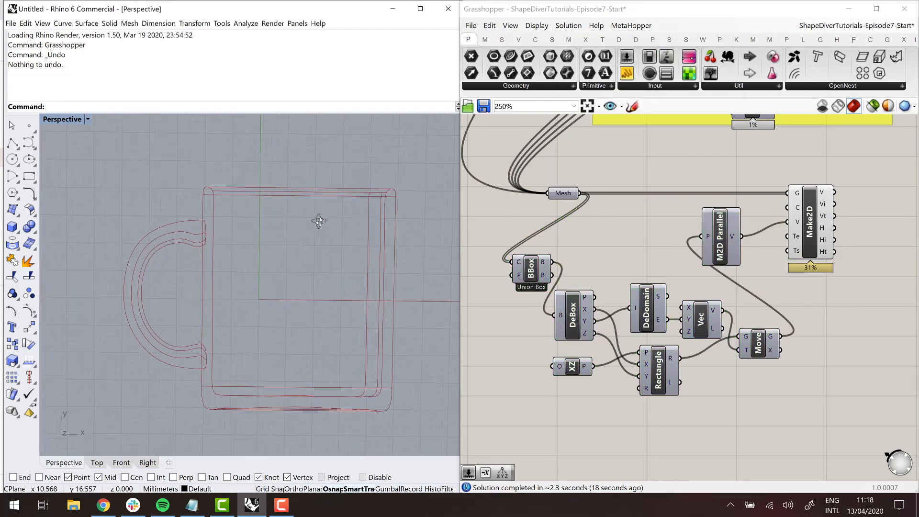
scroll(326, 235, down, 4)
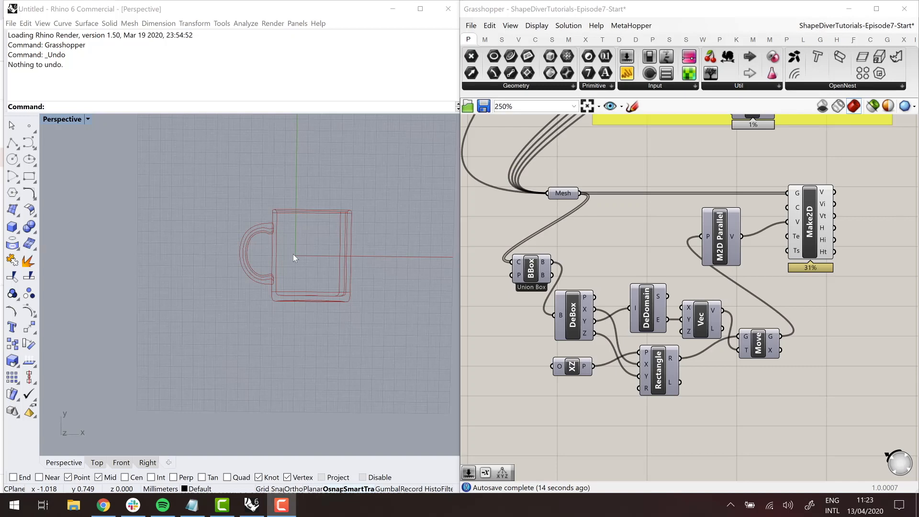
- Add a Squid component to the canvas beyond the Make2D component
scroll(580, 291, down, 7)
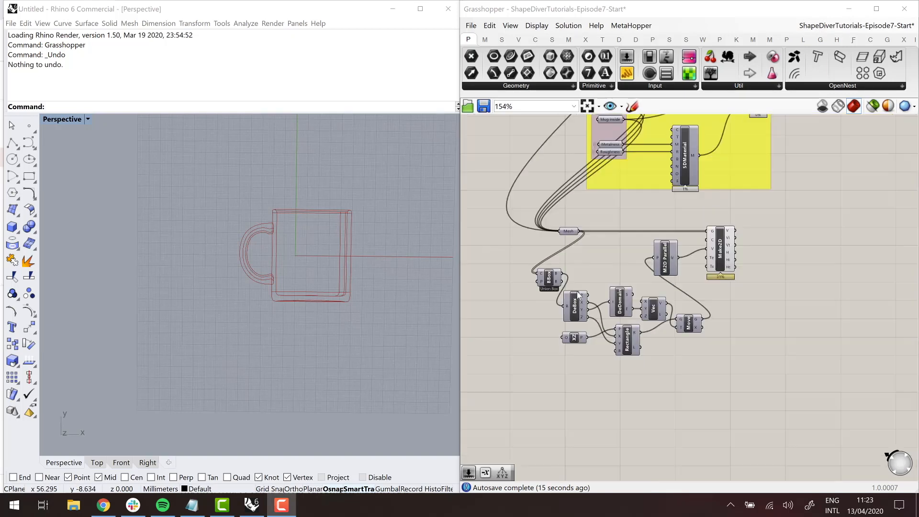
scroll(775, 262, up, 4)
right_drag(816, 242, 868, 235)
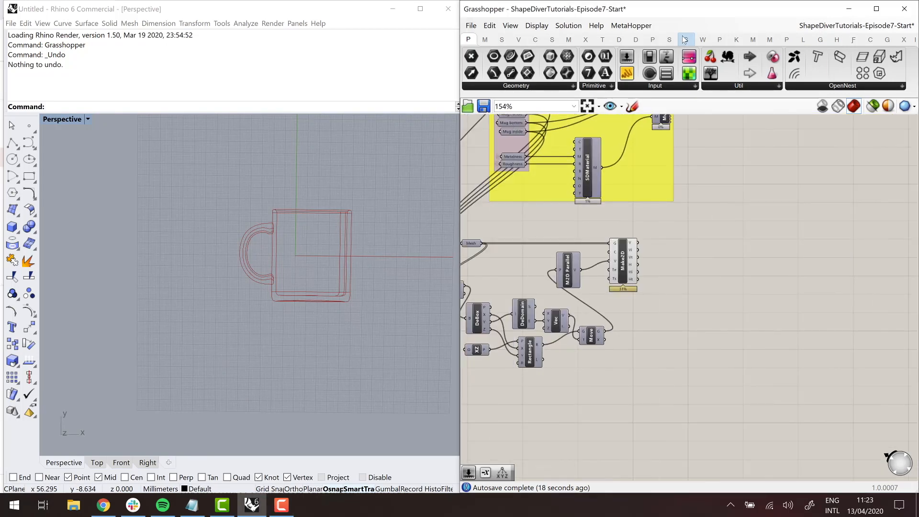
click(686, 39)
click(669, 40)
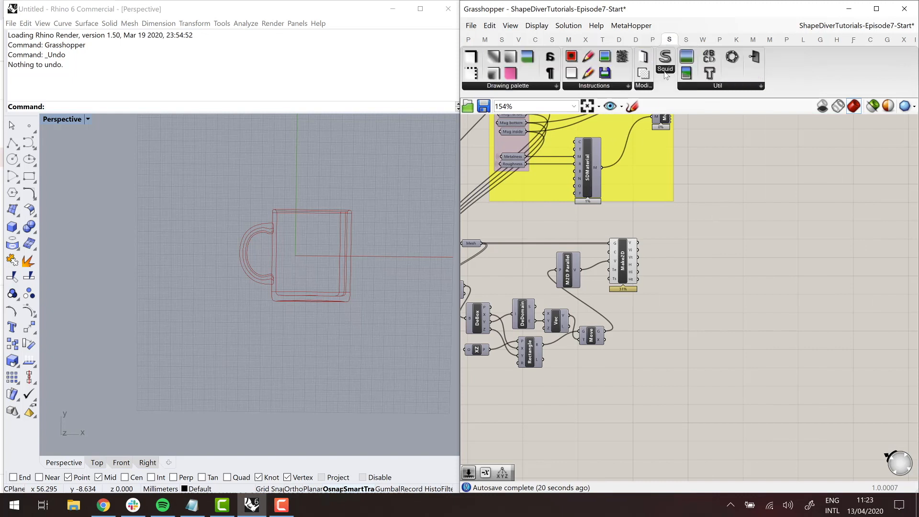
drag(669, 58, 734, 242)
scroll(731, 269, up, 2)
- Add a Bounding Rectangle component, feed its G input from Make2D's V output, and connect its B output to Squid's R input
double_click(677, 236)
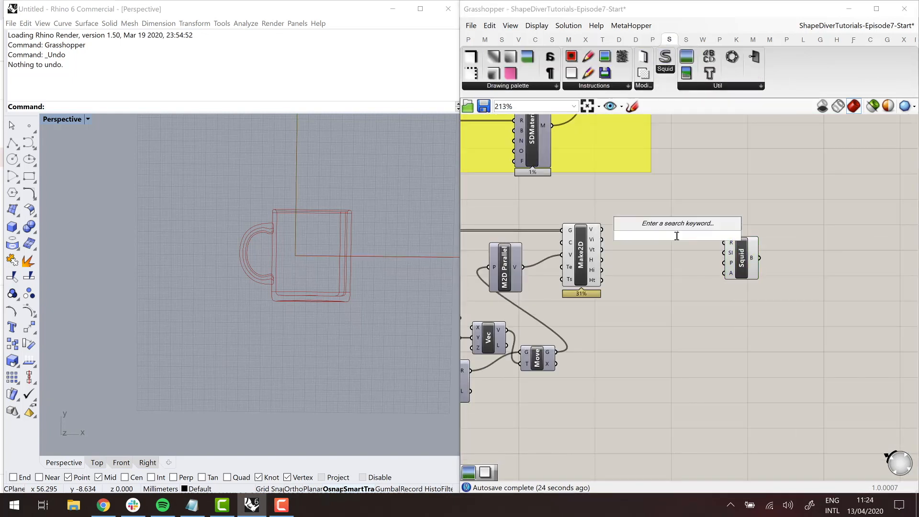
text(bou)
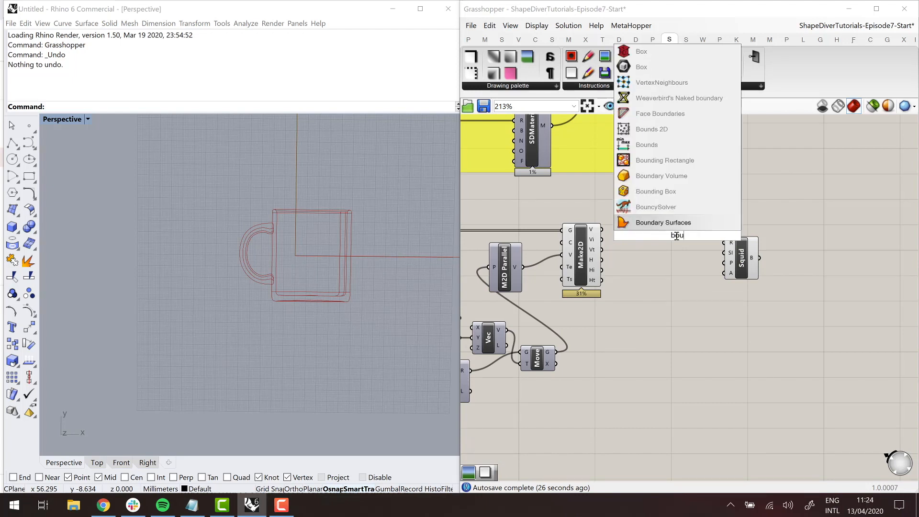
text(nding rectan)
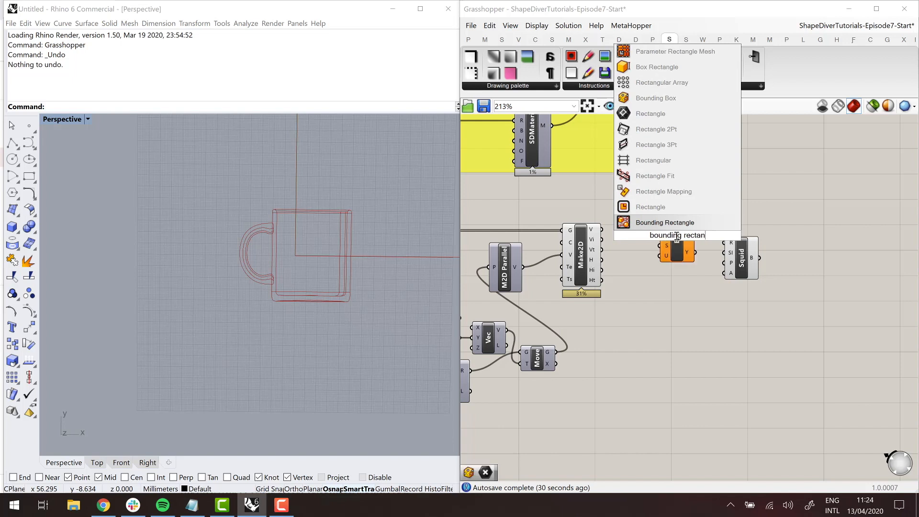
key(Return)
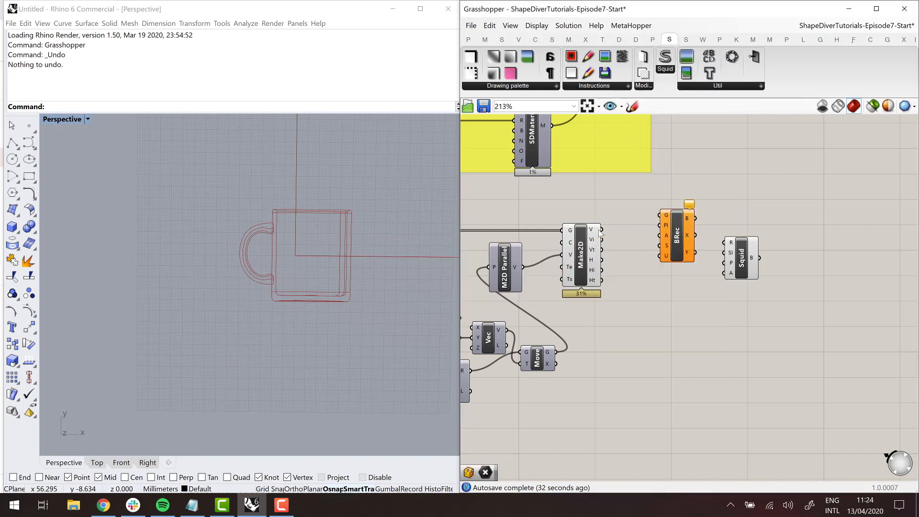
drag(601, 229, 788, 249)
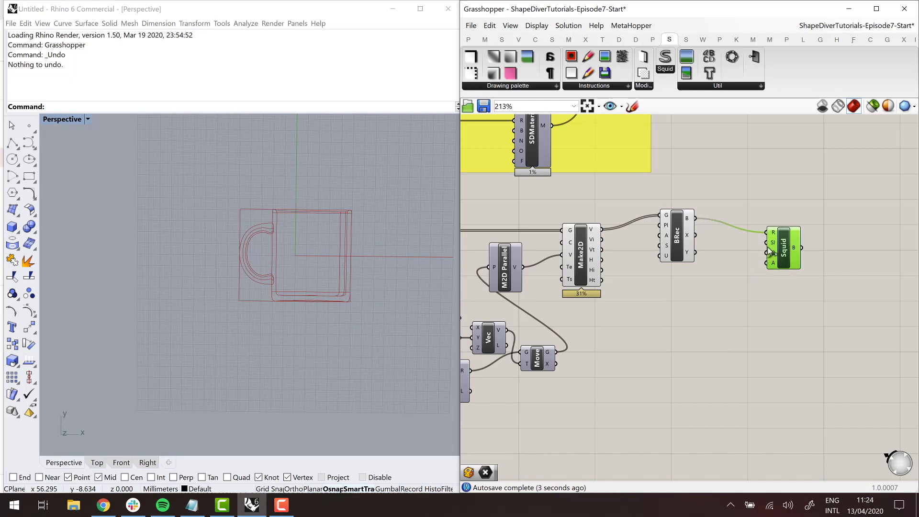
drag(837, 243, 850, 236)
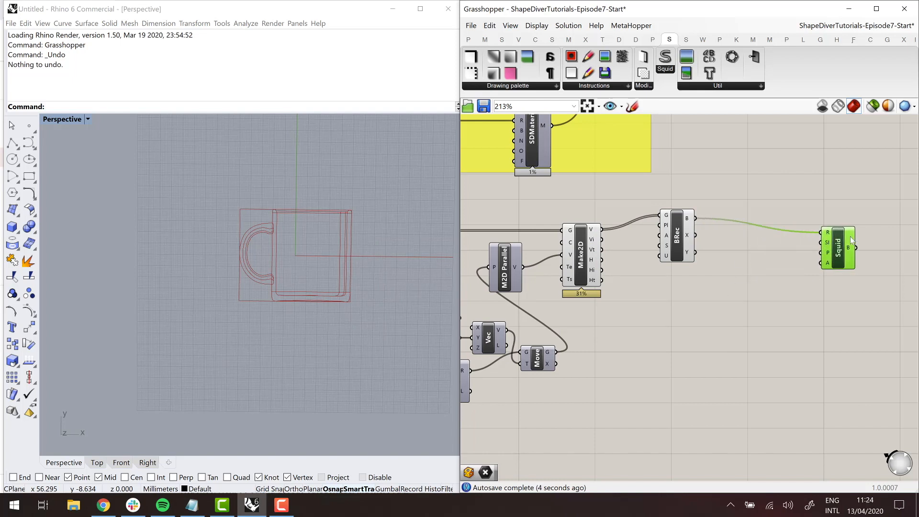
- Add a Scale component fed by the bounding rectangle and set its factor to enlarge the rectangle to about twice its size
double_click(744, 228)
text(scale)
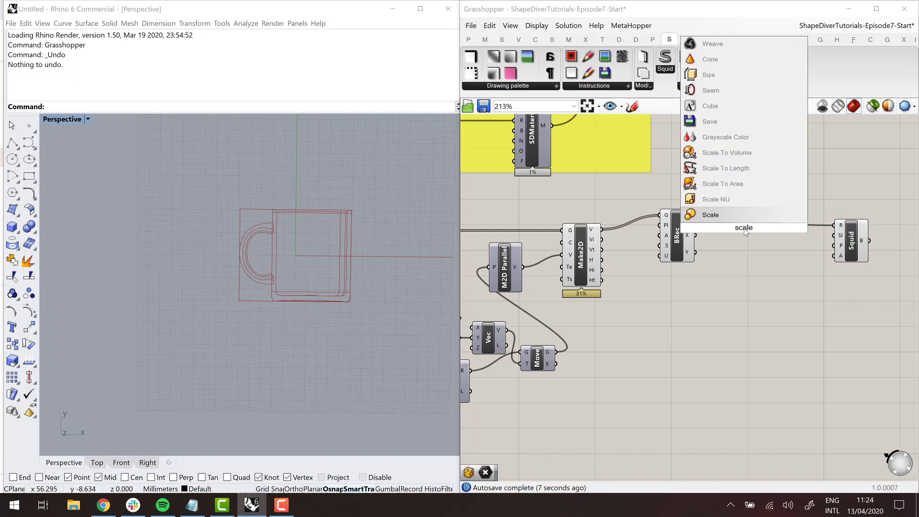
key(Return)
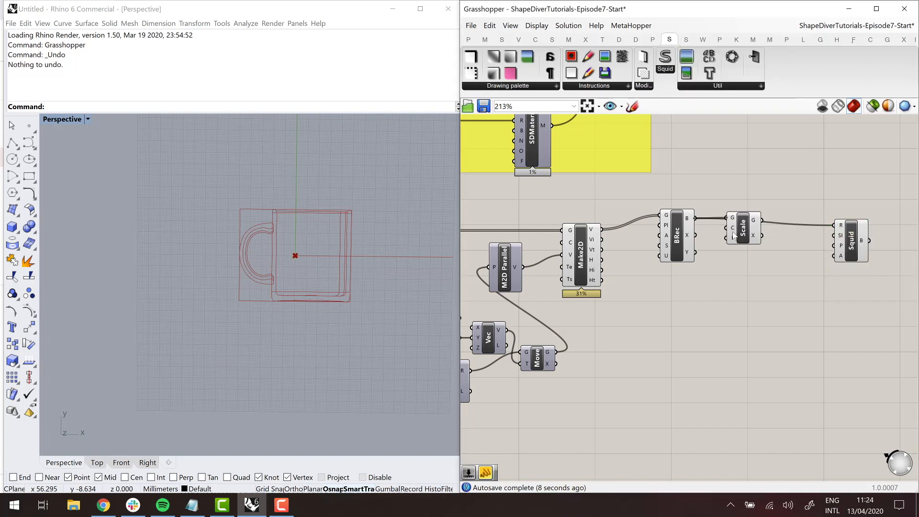
right_click(734, 236)
mouse_move(764, 334)
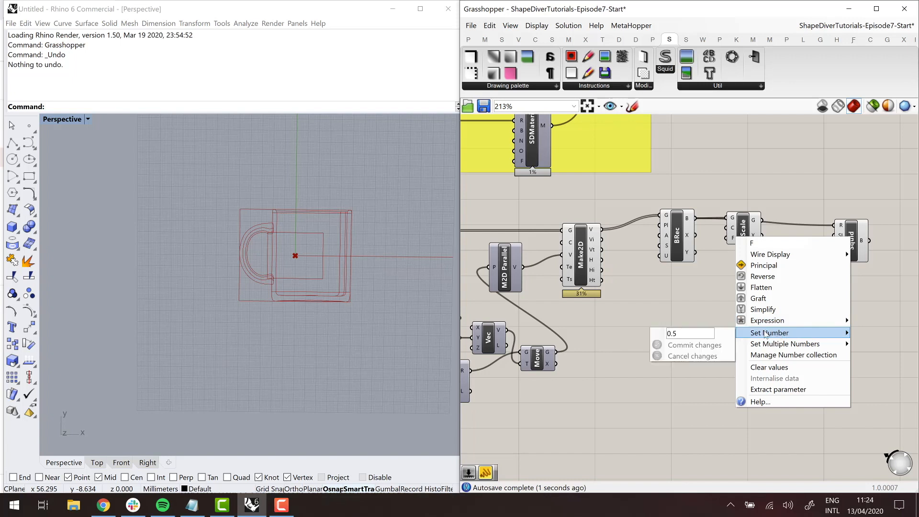
click(689, 344)
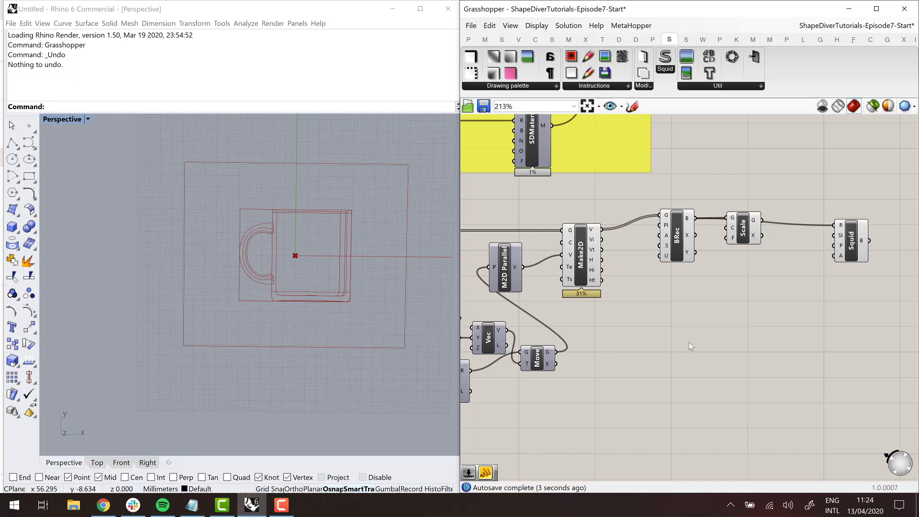
- Replace Squid's R input with Scale's G output and tidy the Bounding Rectangle, Scale and Squid components into a row
drag(745, 227, 748, 212)
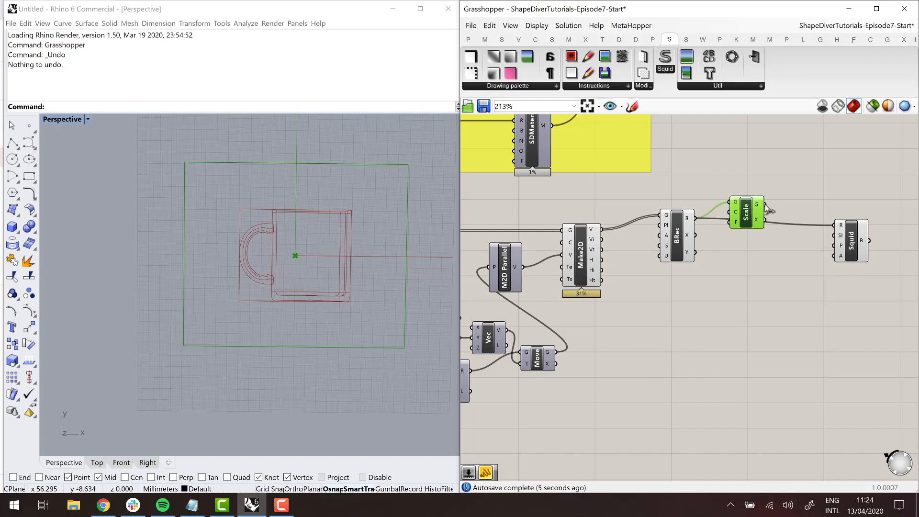
drag(841, 225, 837, 226)
mouse_move(852, 239)
mouse_down()
mouse_move(860, 227)
mouse_move(858, 235)
mouse_up()
click(785, 260)
click(683, 235)
- Add a Draw component with Make2D's V on its C input and an Outline component on its O input, and connect its SI output to Squid
double_click(685, 292)
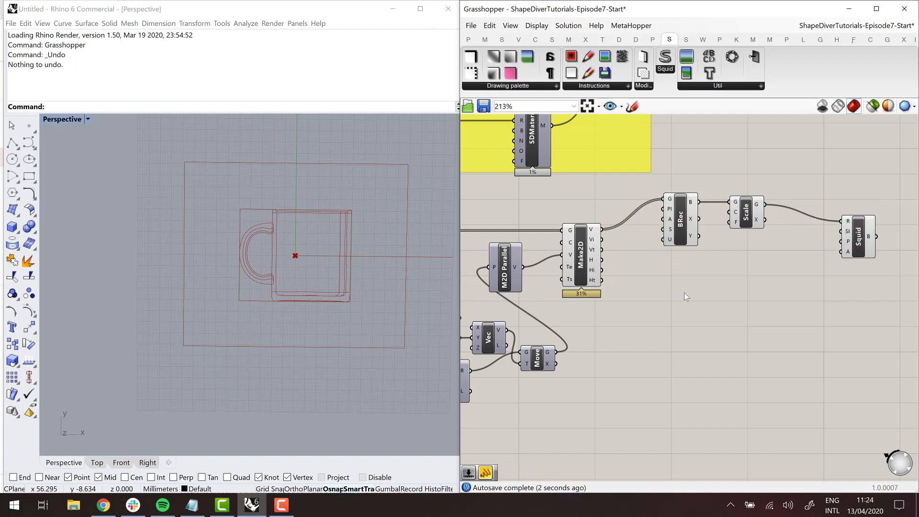
text(draw)
key(Return)
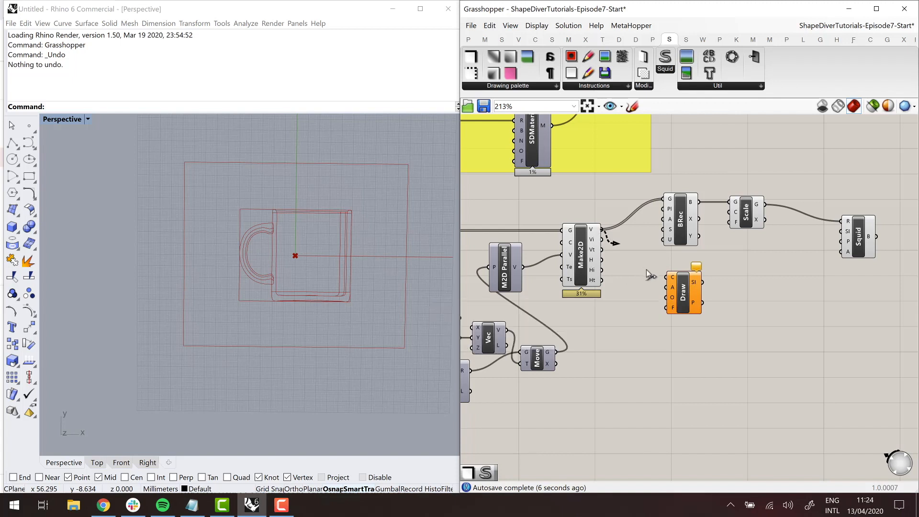
mouse_move(647, 272)
mouse_down()
mouse_move(666, 277)
mouse_move(791, 248)
mouse_move(843, 223)
mouse_move(839, 234)
mouse_up()
key(ctrl+z)
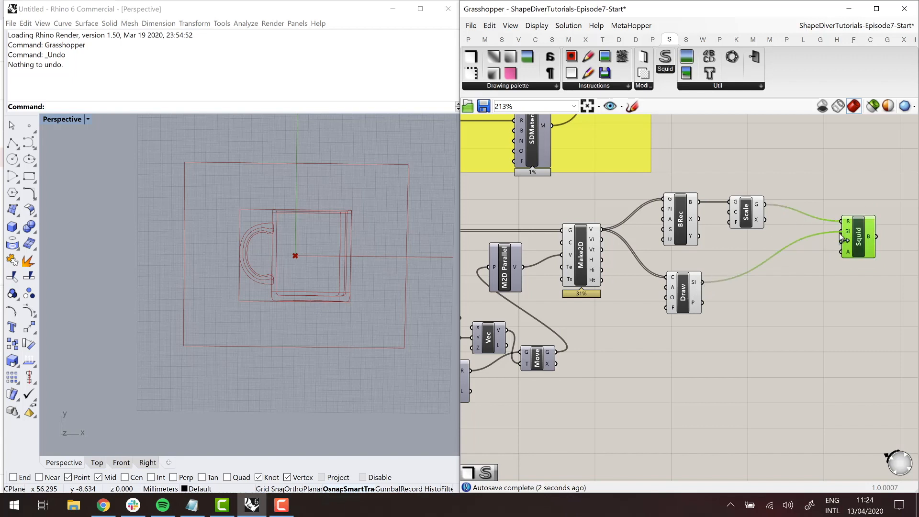
drag(693, 287, 743, 271)
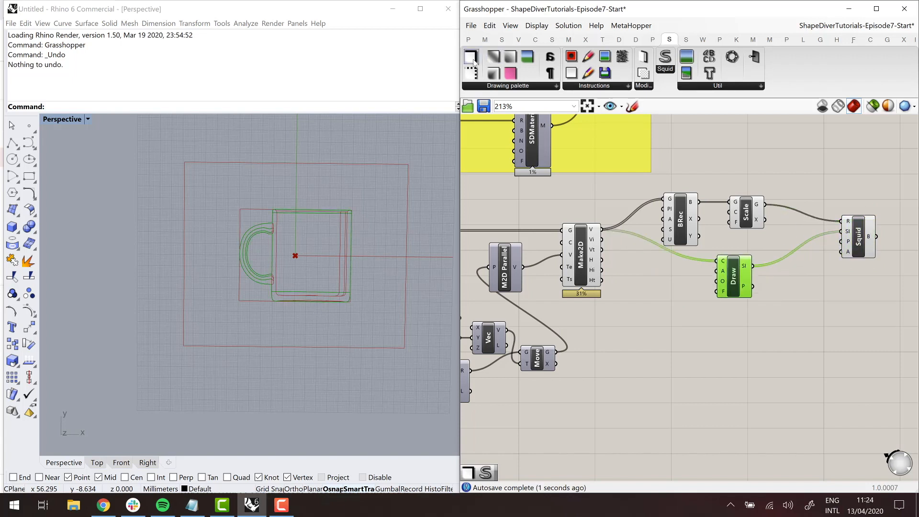
mouse_move(472, 57)
mouse_down()
mouse_move(632, 316)
mouse_move(716, 286)
mouse_up()
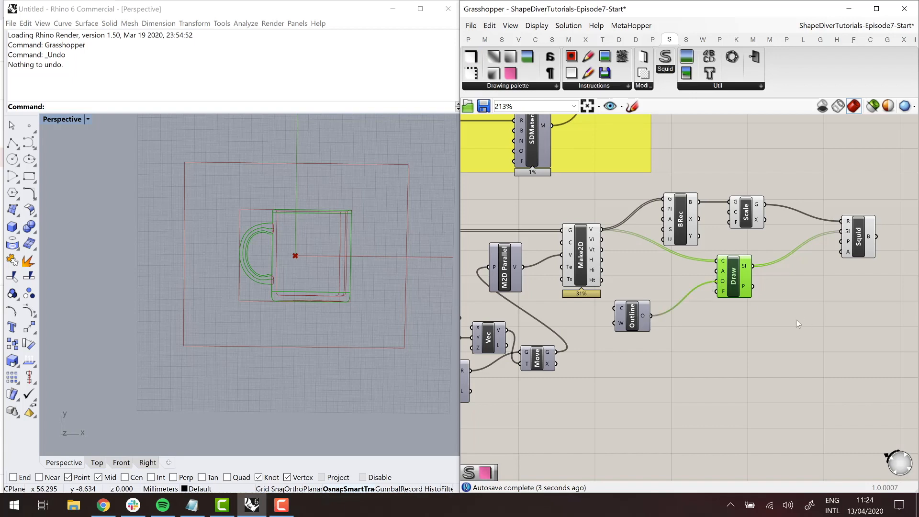
- Add a Quick Preview component and connect Squid's B output to it to display the mug bitmap
right_drag(874, 314, 757, 313)
double_click(756, 313)
text(quick preview)
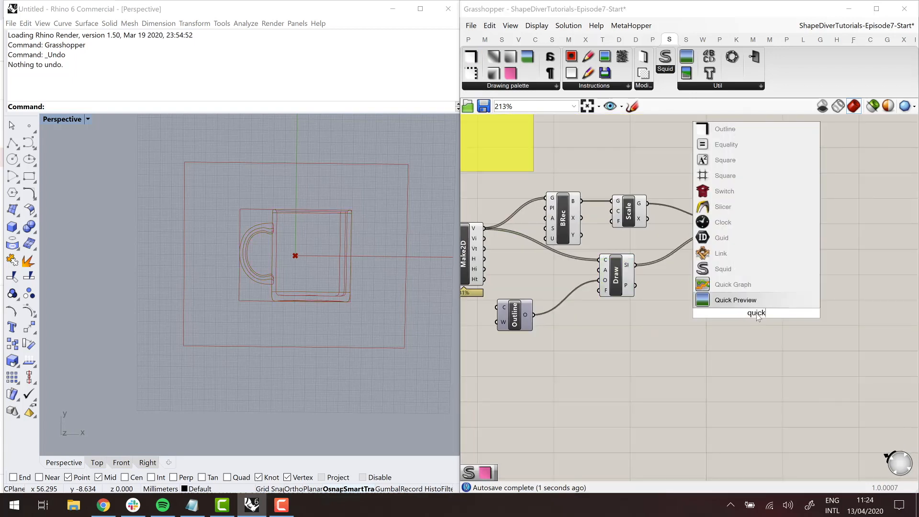
key(Return)
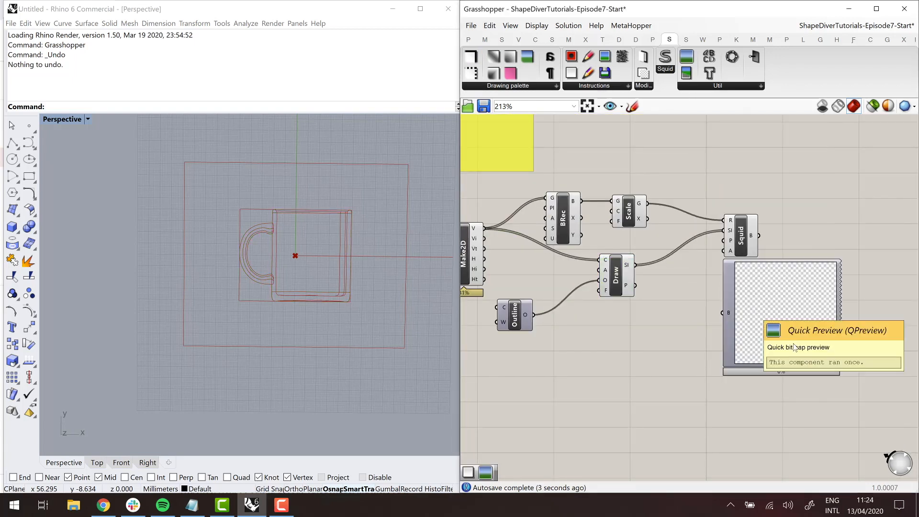
drag(756, 313, 793, 343)
drag(759, 235, 762, 342)
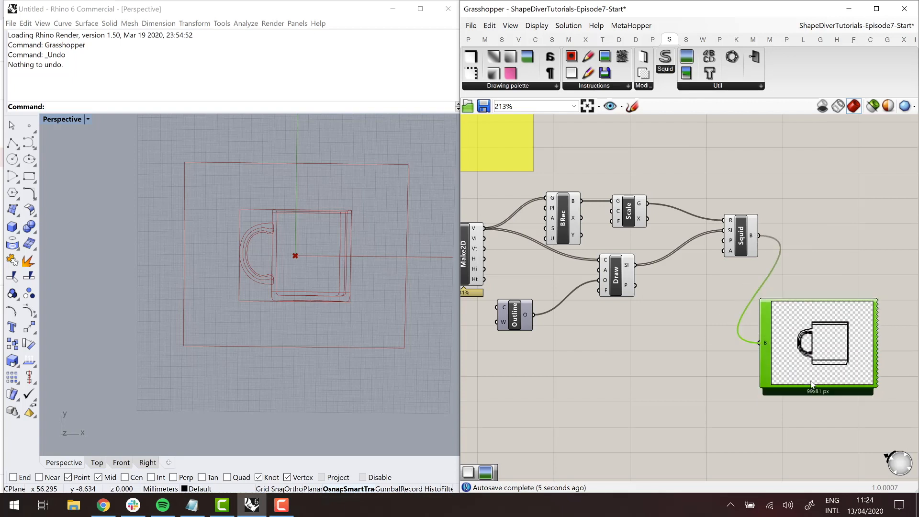
- Add a Clear instruction and connect it to Squid's SI input together with Draw to give the bitmap a white background
scroll(701, 335, down, 2)
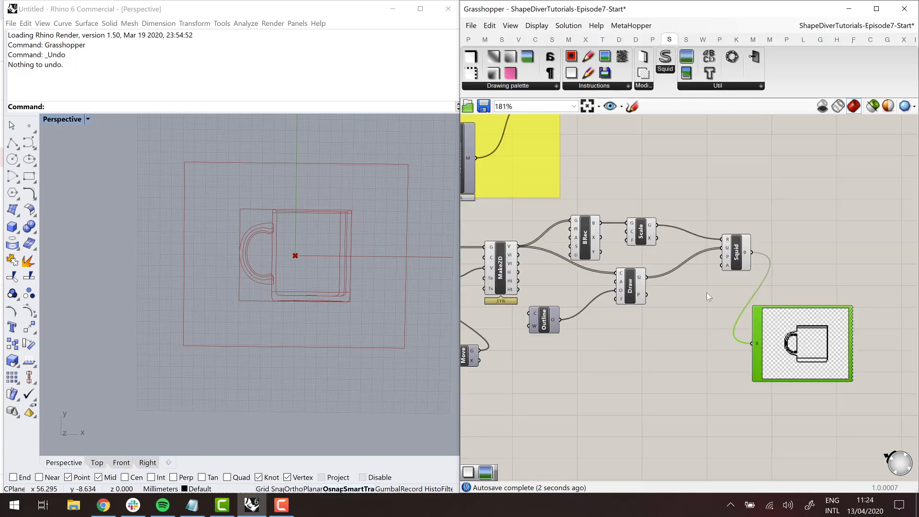
click(685, 310)
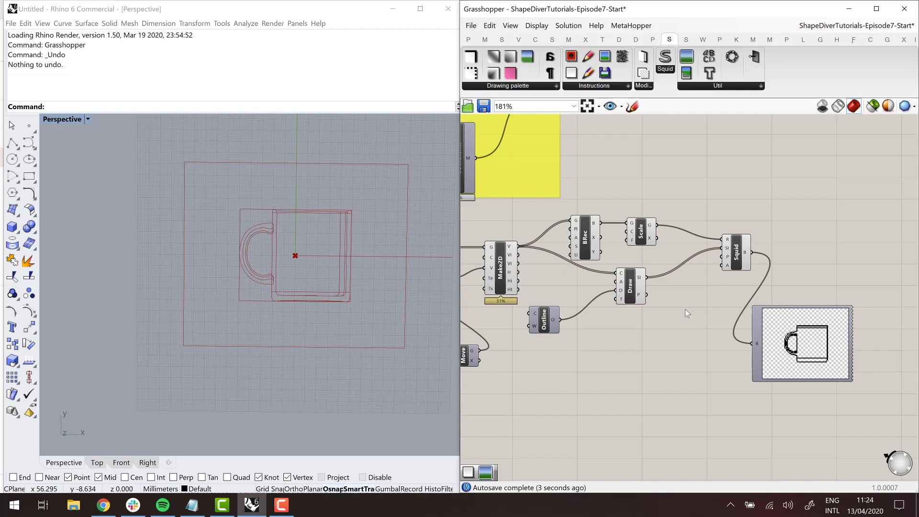
double_click(685, 313)
text(clear)
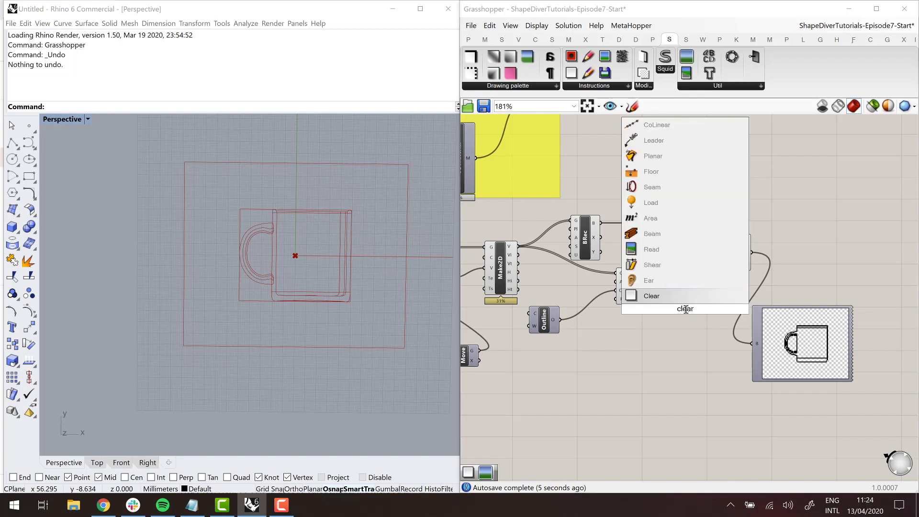
key(Return)
mouse_move(686, 310)
mouse_down()
mouse_move(699, 224)
mouse_move(722, 247)
mouse_move(646, 277)
mouse_up()
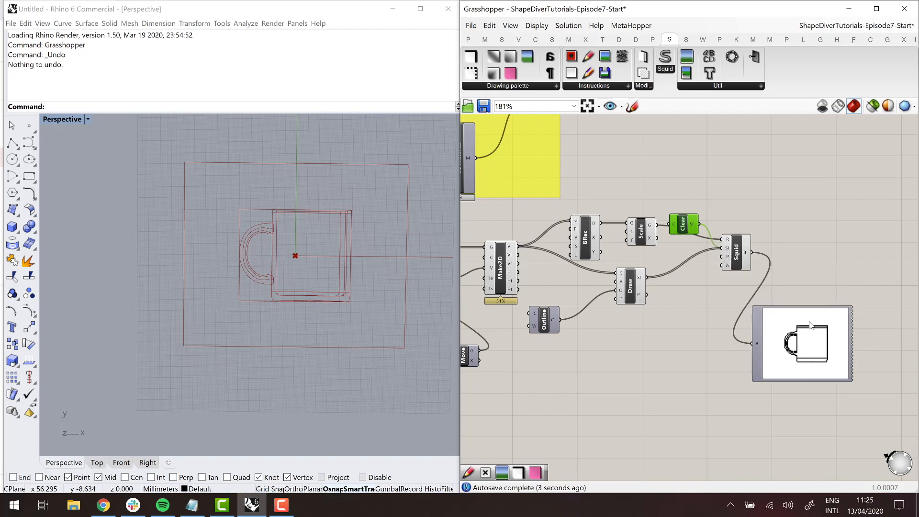
- Place the Quick Preview beside Squid and check Squid's pixels-per-unit and bitmap rectangle inputs
drag(813, 311, 846, 222)
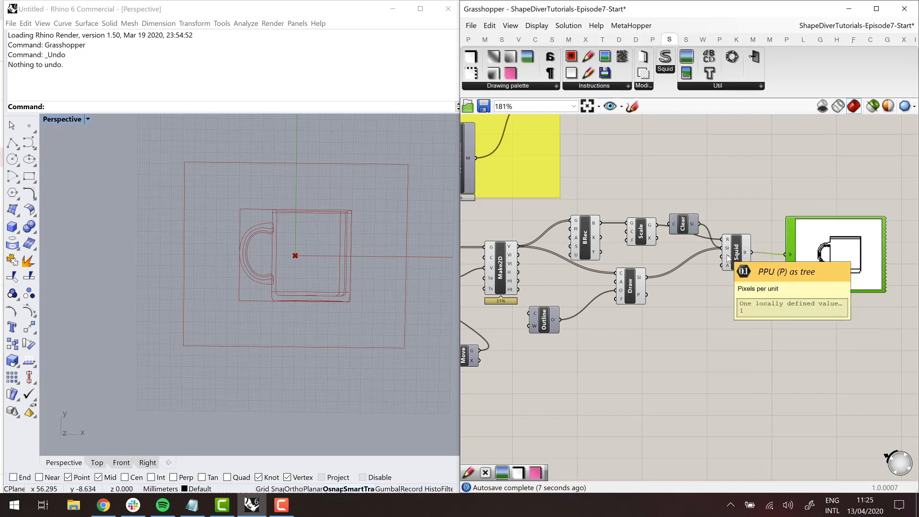
click(747, 255)
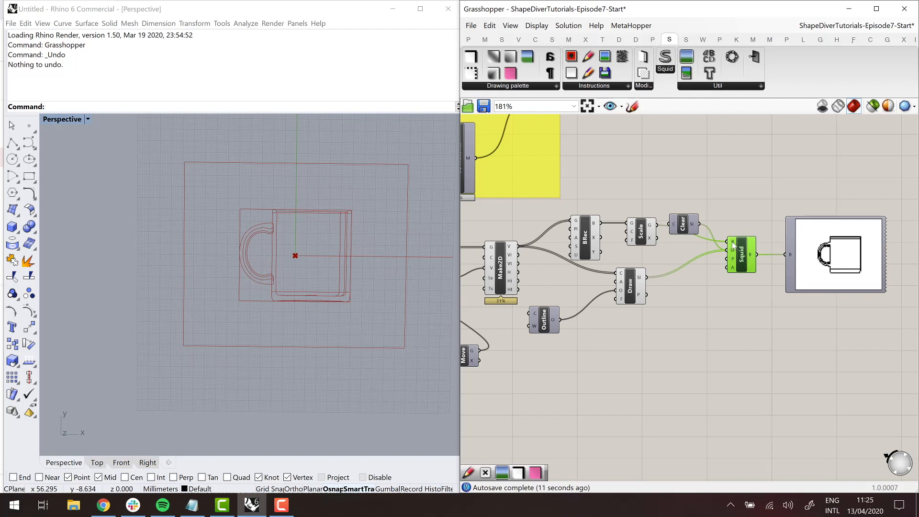
mouse_move(732, 244)
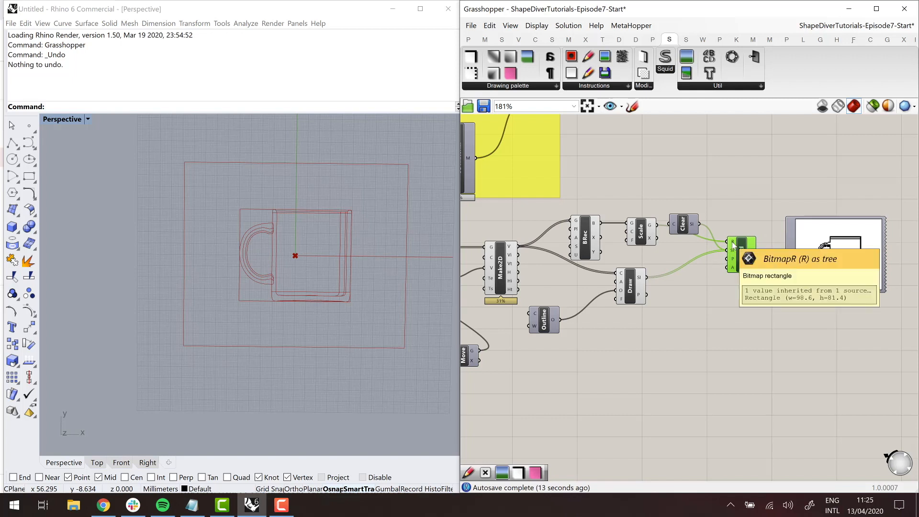
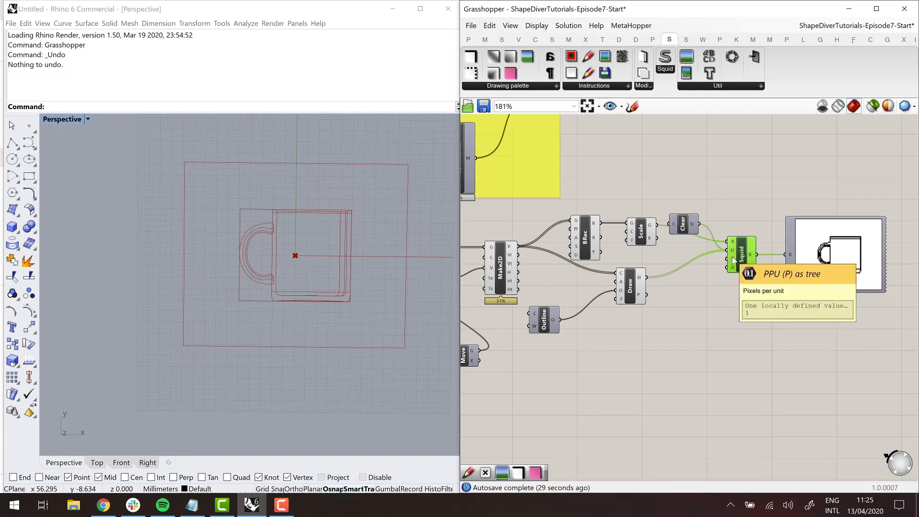
- Add a number slider, connect it to Squid's P input and set the pixels per unit to 5
double_click(711, 302)
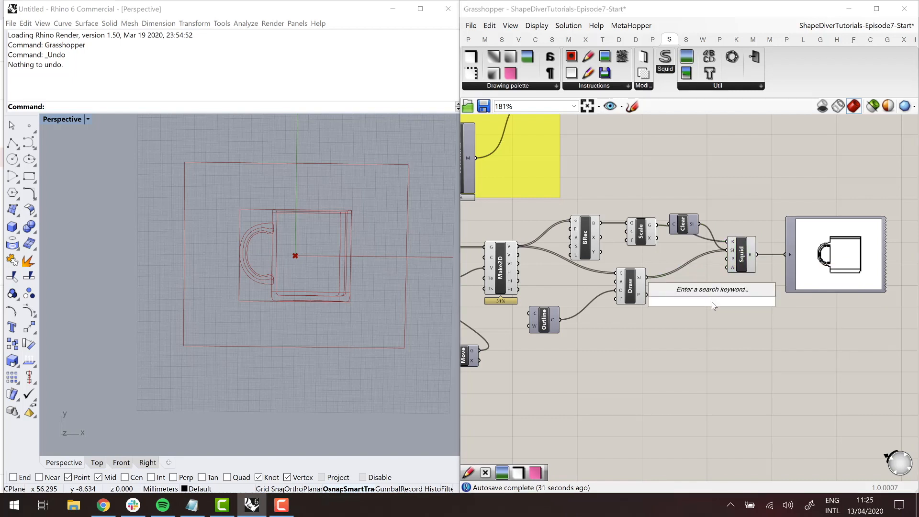
text(1<)
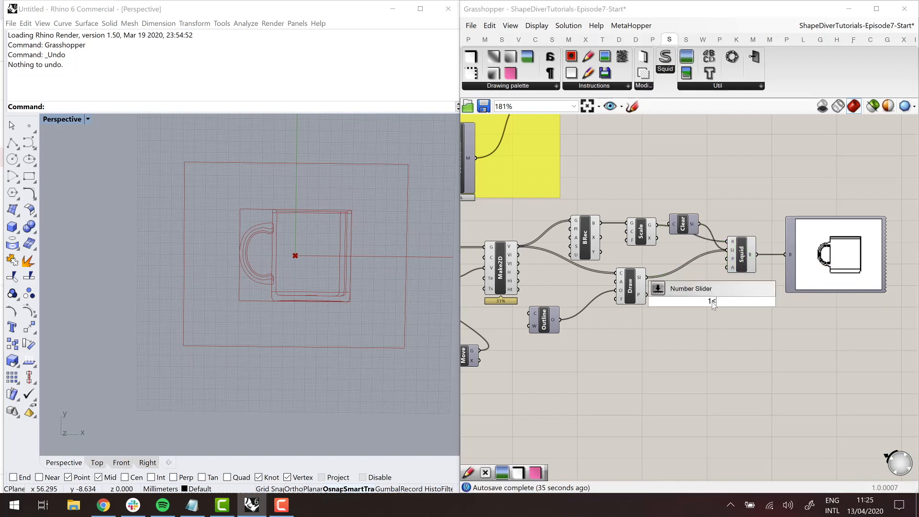
key(Return)
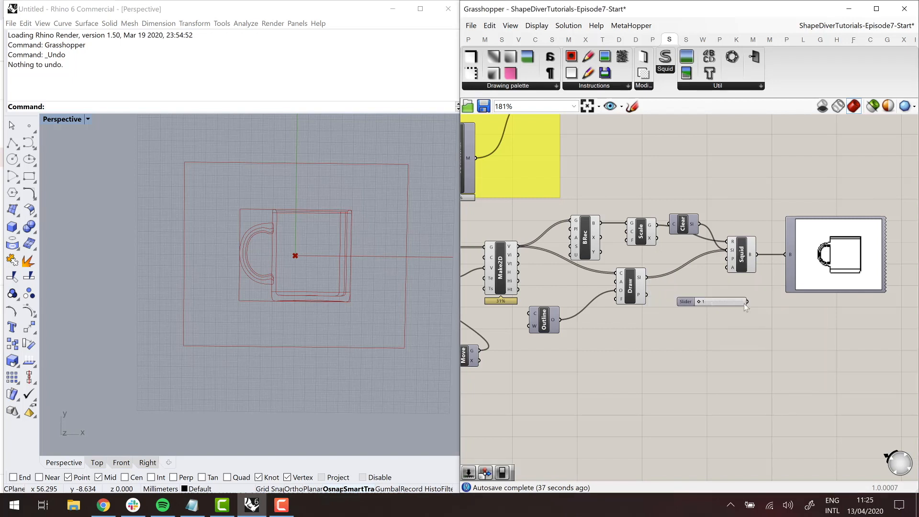
drag(730, 265, 728, 267)
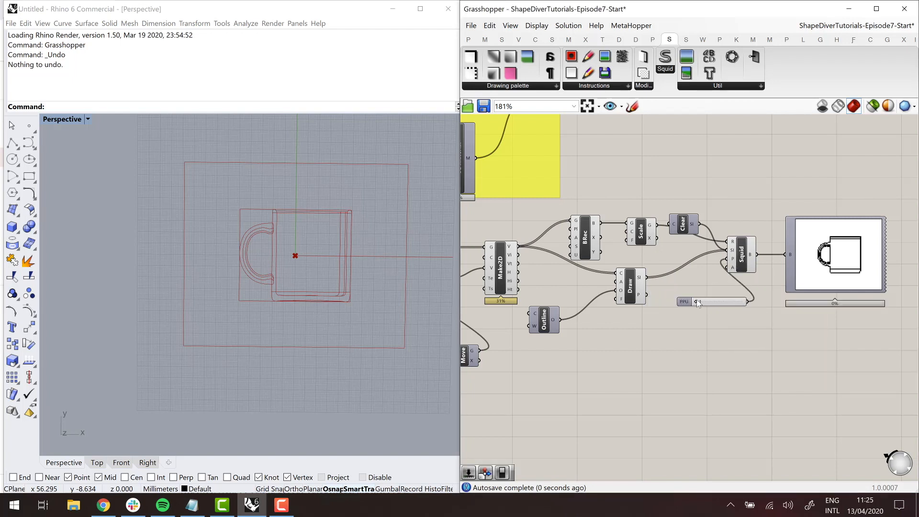
drag(698, 302, 717, 303)
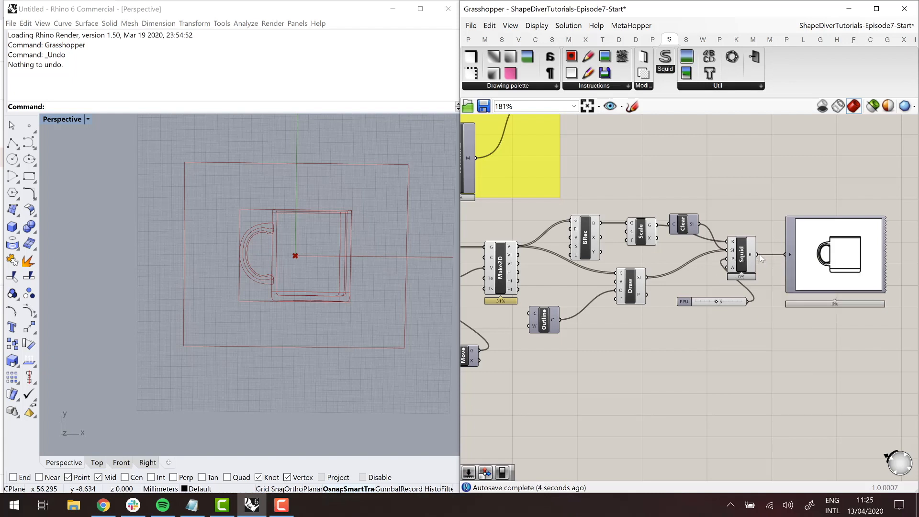
mouse_move(753, 256)
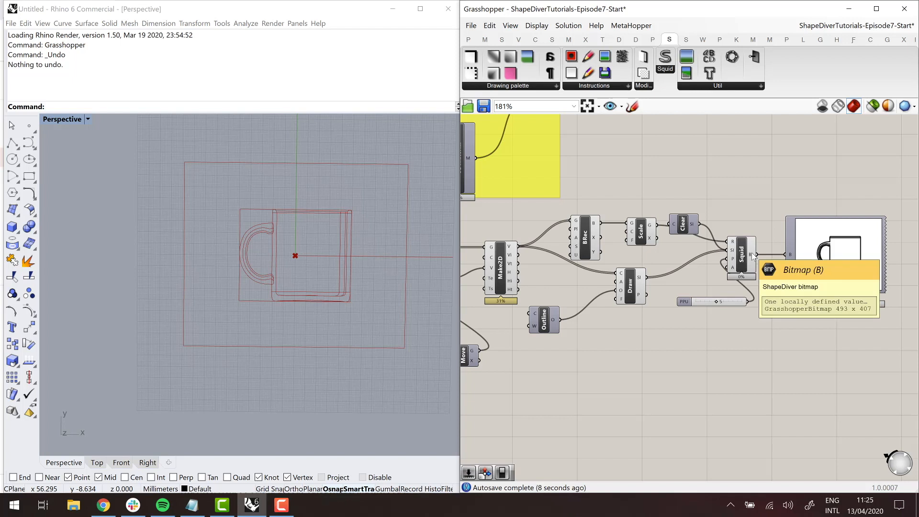
- Place the PPU slider below Draw and the Outline component close beside Draw's inputs
click(689, 303)
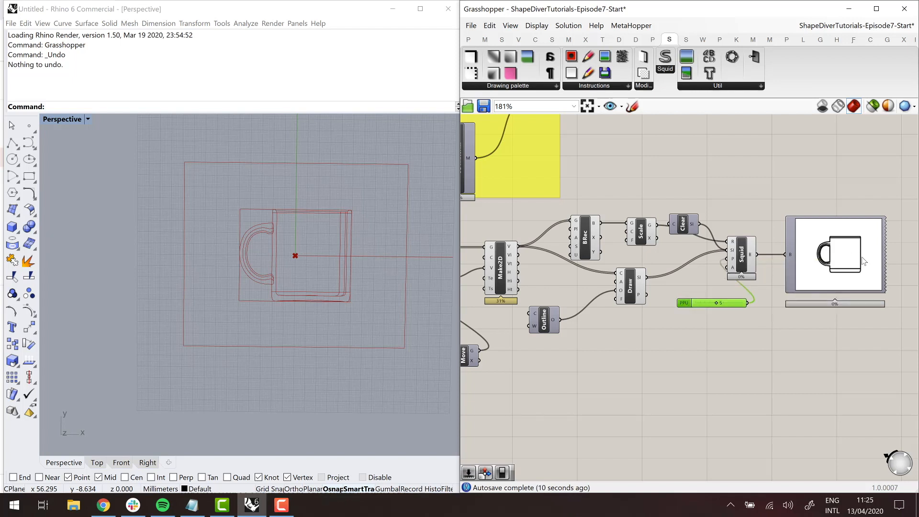
scroll(862, 259, up, 3)
scroll(671, 268, down, 5)
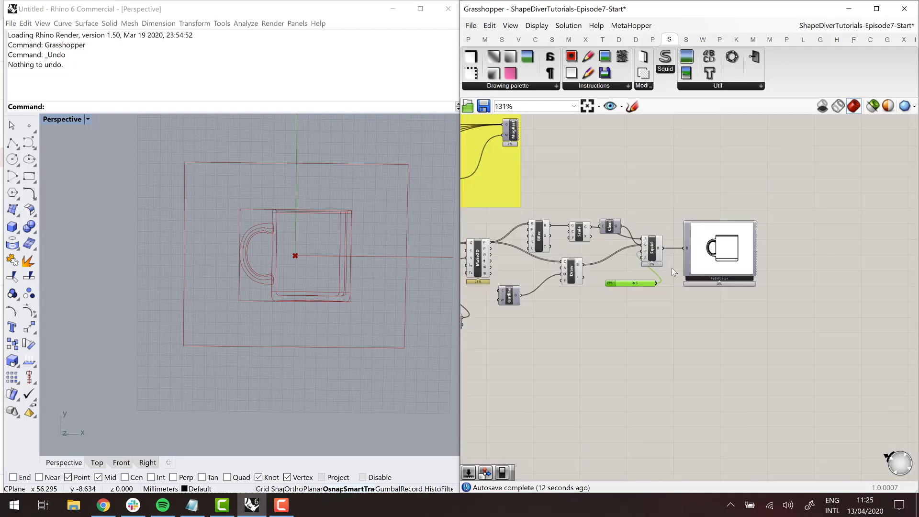
right_drag(671, 268, 730, 267)
scroll(711, 267, up, 3)
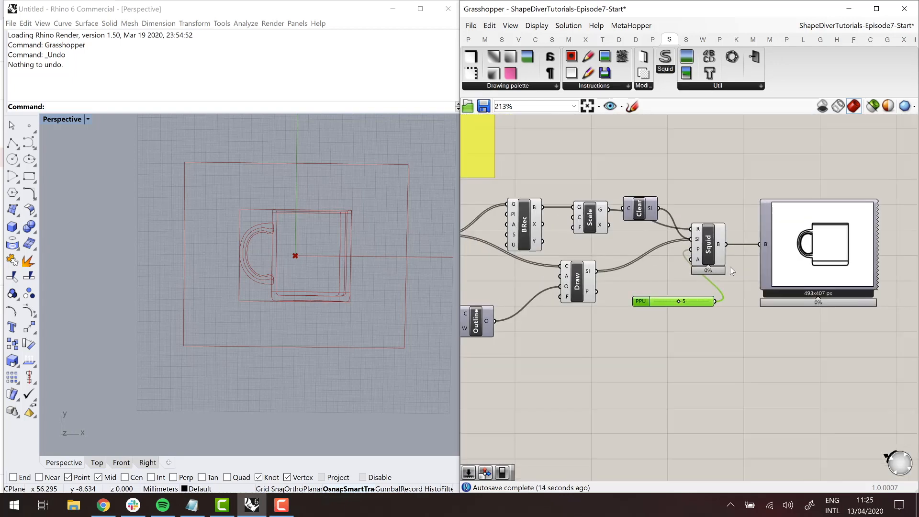
mouse_move(644, 300)
mouse_down()
mouse_move(596, 321)
mouse_move(572, 315)
mouse_up()
right_drag(588, 338, 627, 312)
drag(551, 305, 599, 270)
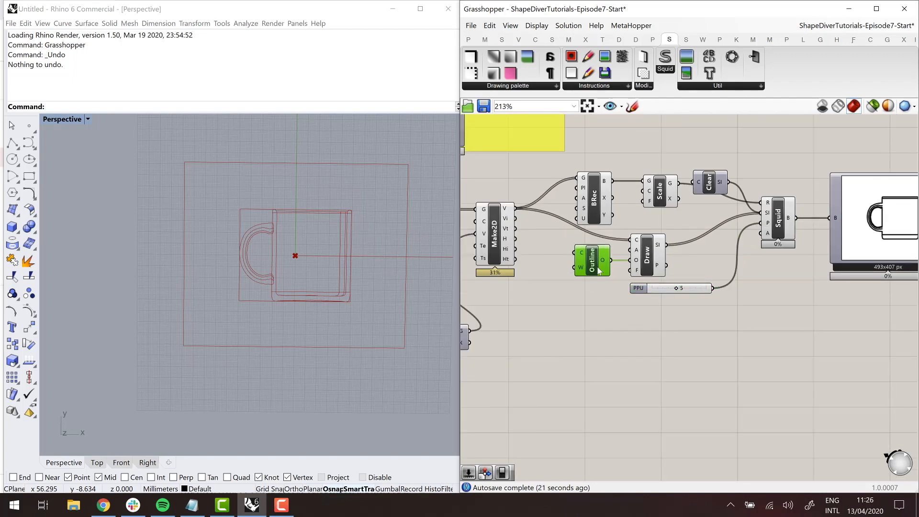
right_drag(649, 327, 625, 325)
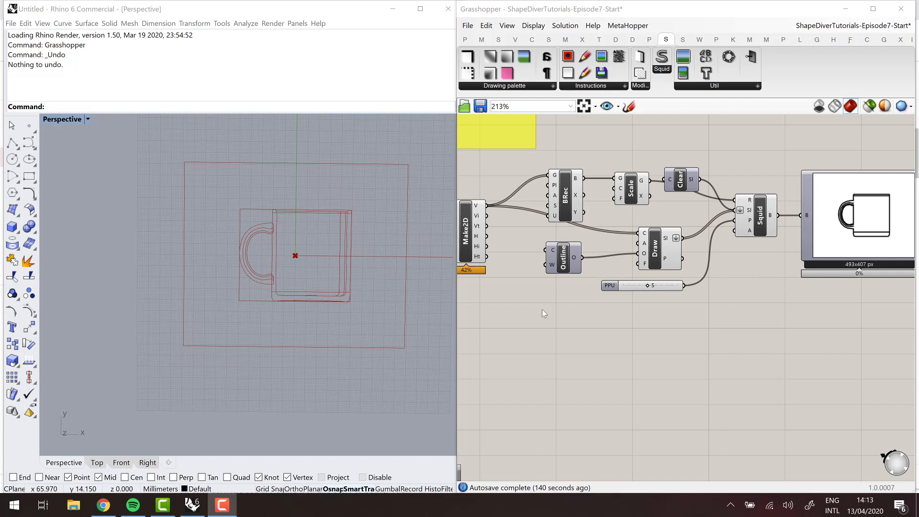
- Add a Squid Text instruction component in the free canvas area below the PPU slider
click(655, 259)
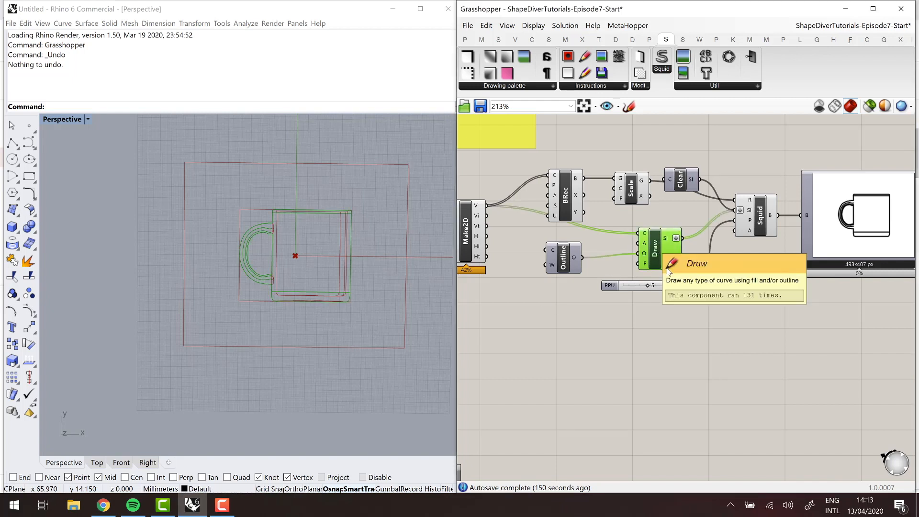
click(605, 86)
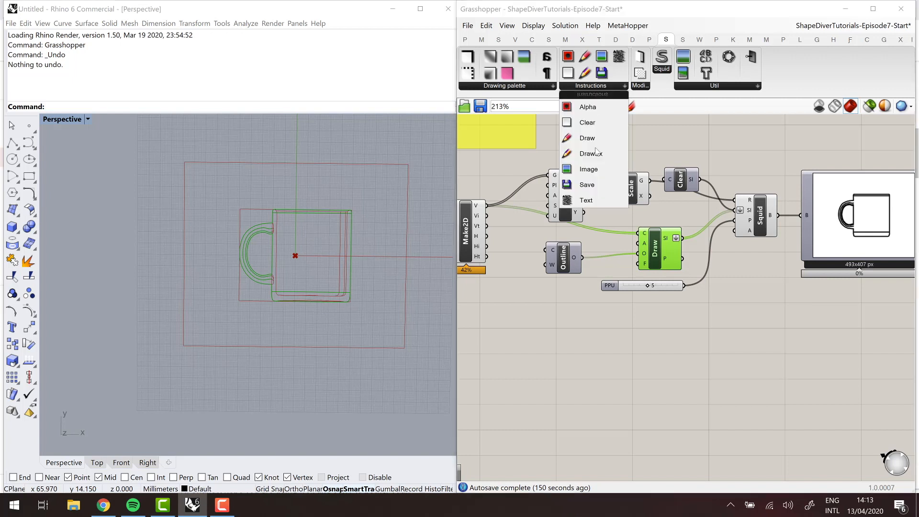
mouse_move(591, 200)
mouse_down()
mouse_move(636, 357)
mouse_move(662, 351)
mouse_move(669, 330)
mouse_up()
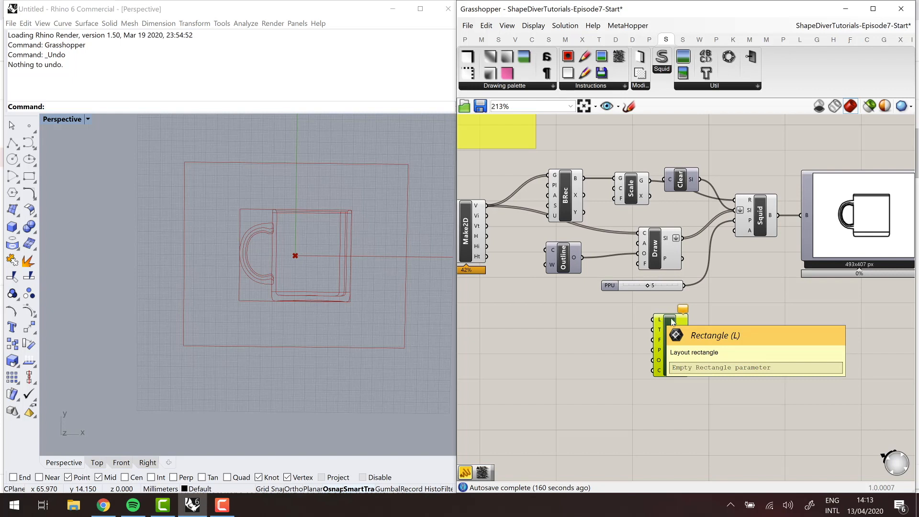
click(630, 412)
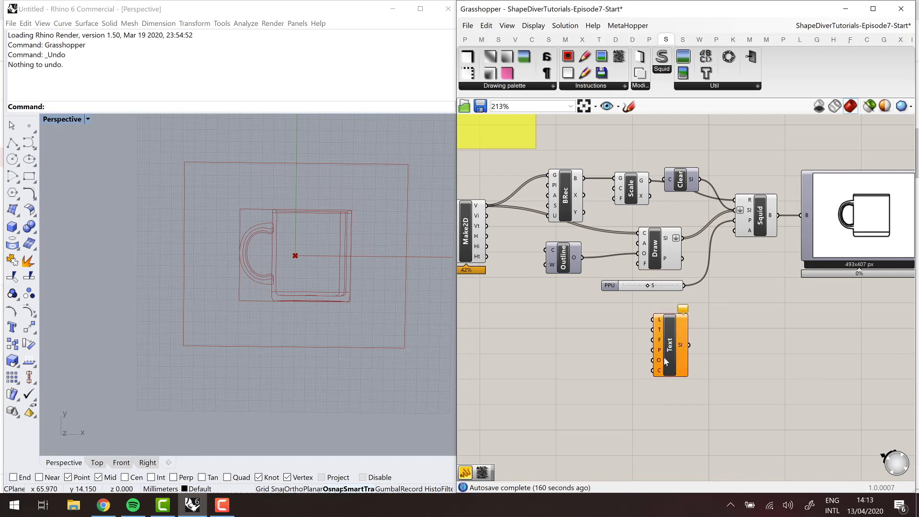
drag(670, 354, 690, 354)
click(587, 355)
- Place the Cluster component beside Text and connect Make2D's V output to its G input
scroll(587, 355, down, 4)
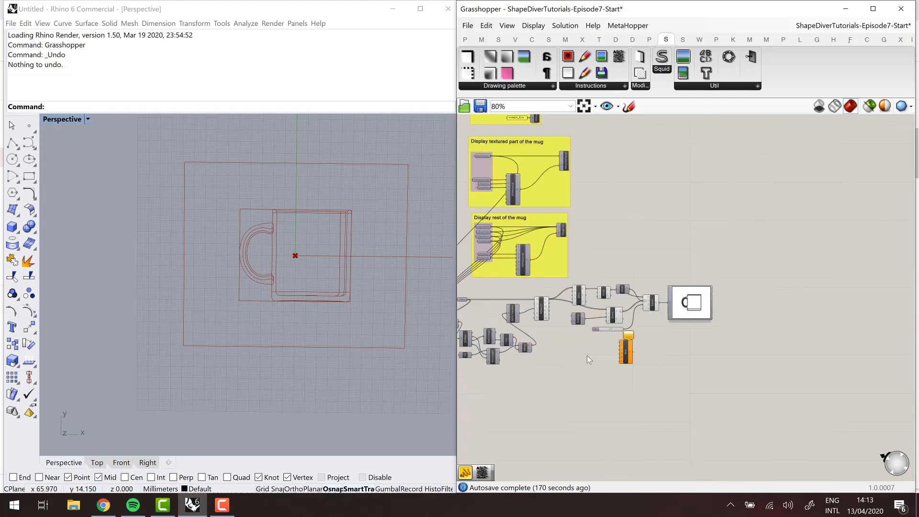
drag(804, 378, 564, 342)
scroll(563, 341, up, 5)
scroll(564, 346, up, 1)
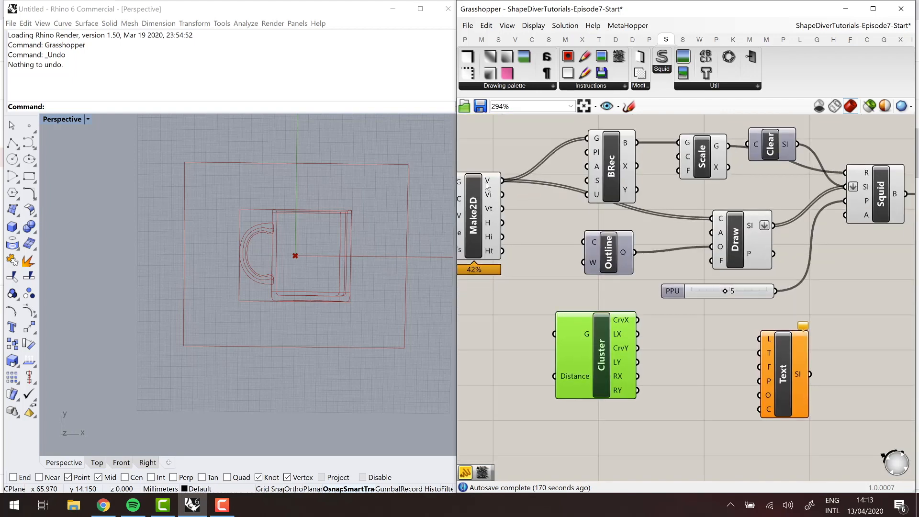
drag(538, 319, 555, 334)
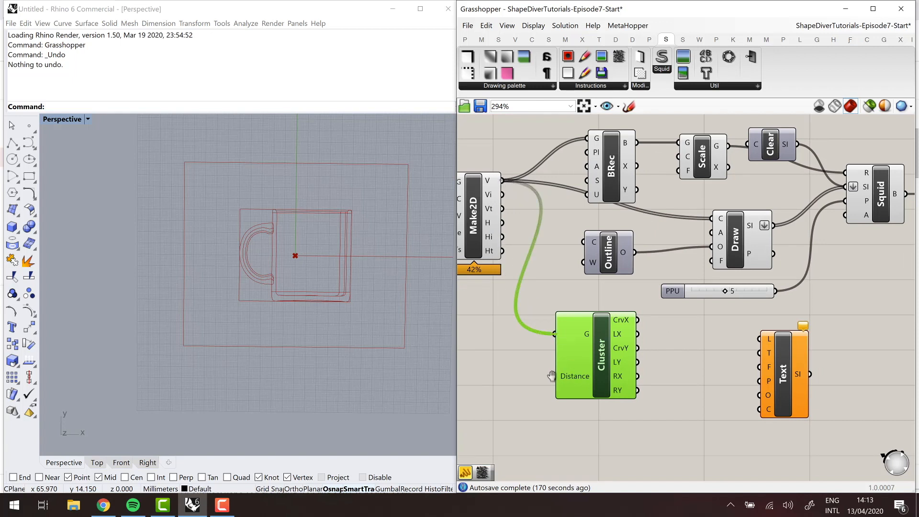
- Add a panel containing -10, connect it to the Cluster's Distance input and place it beside the Cluster
right_drag(476, 389, 501, 377)
double_click(502, 377)
text(//)
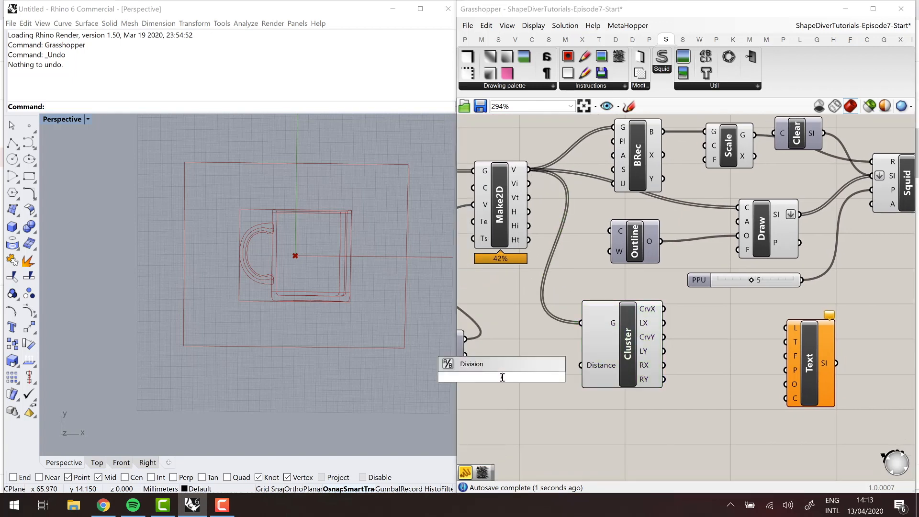
text(-10)
key(Return)
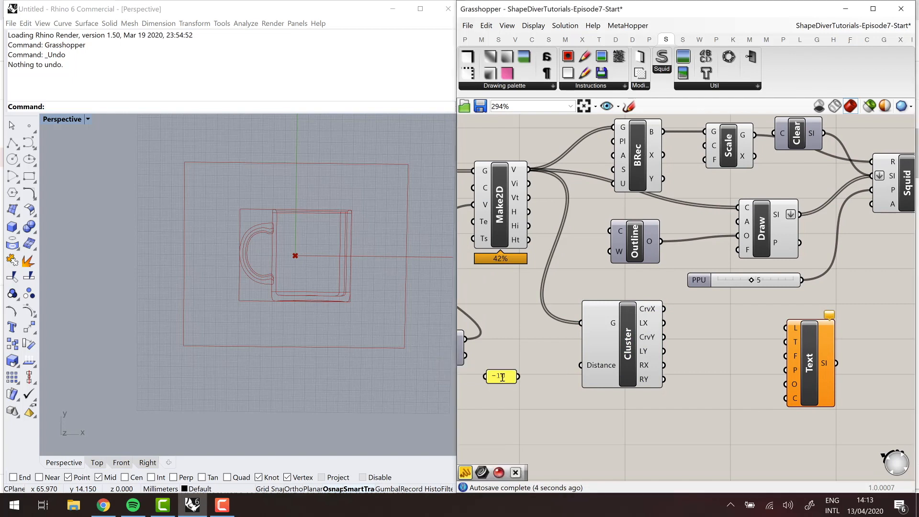
drag(519, 377, 581, 365)
drag(501, 374, 535, 363)
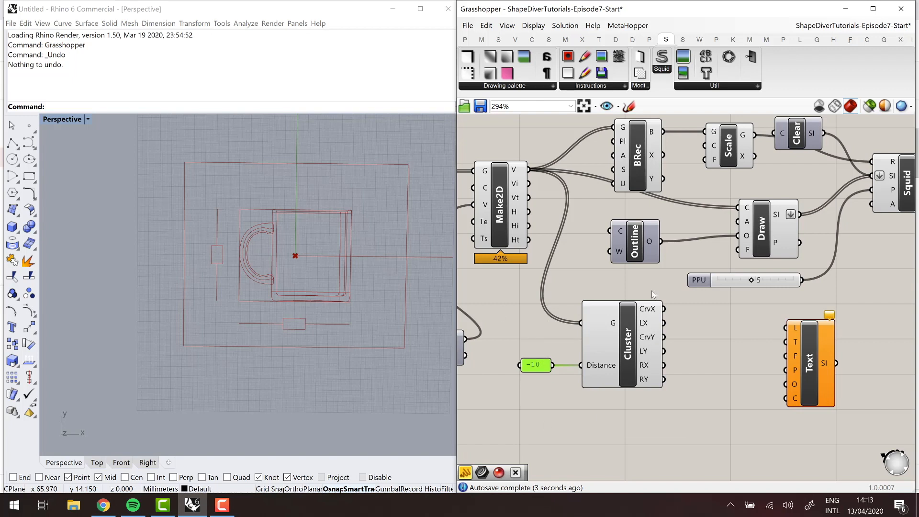
drag(634, 336, 637, 339)
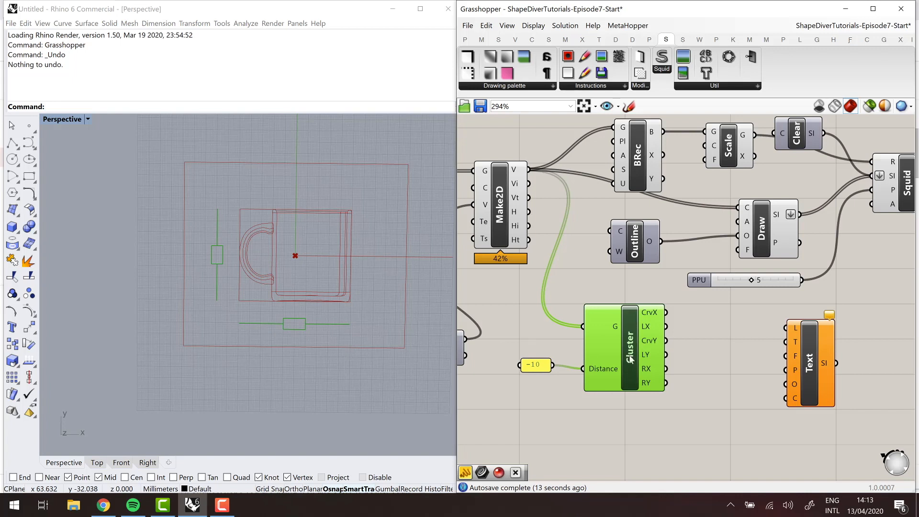
drag(630, 359, 633, 363)
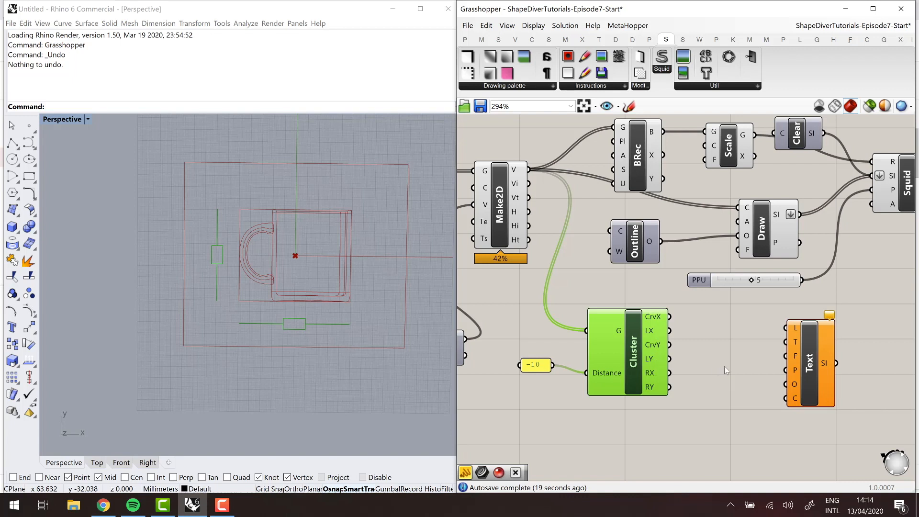
- Add a flattened Curve parameter that collects the Cluster's CrvX and CrvY outputs and connect it to Draw's C input
double_click(702, 378)
text(cu)
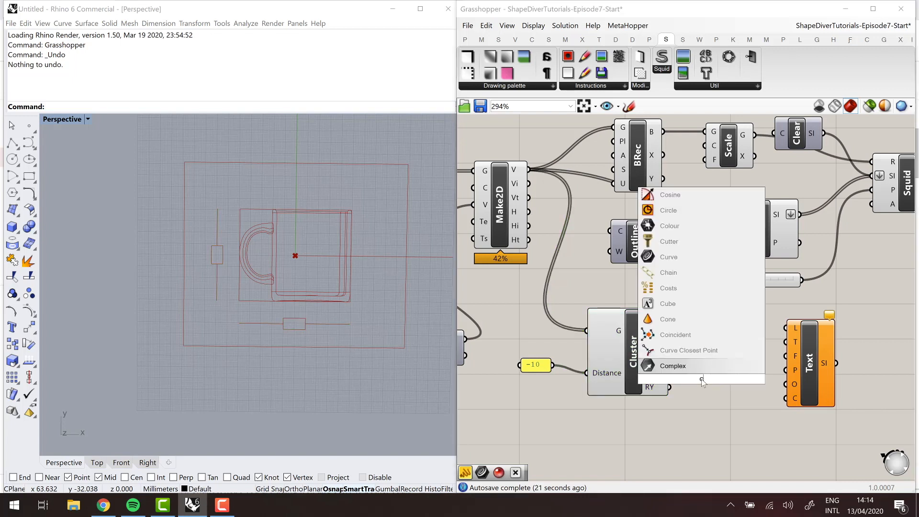
text(rve)
key(Return)
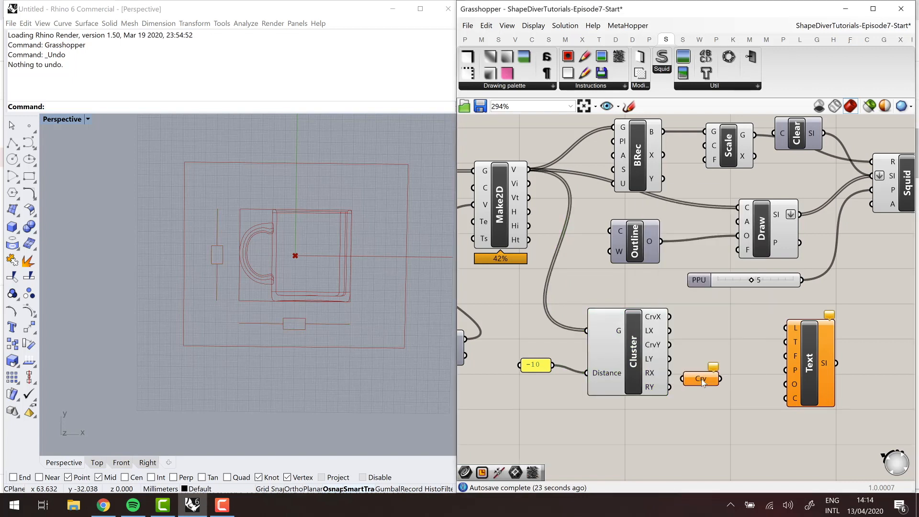
drag(701, 379, 711, 344)
mouse_move(669, 317)
mouse_down()
mouse_move(692, 346)
mouse_move(684, 346)
mouse_move(716, 320)
mouse_move(737, 208)
mouse_up()
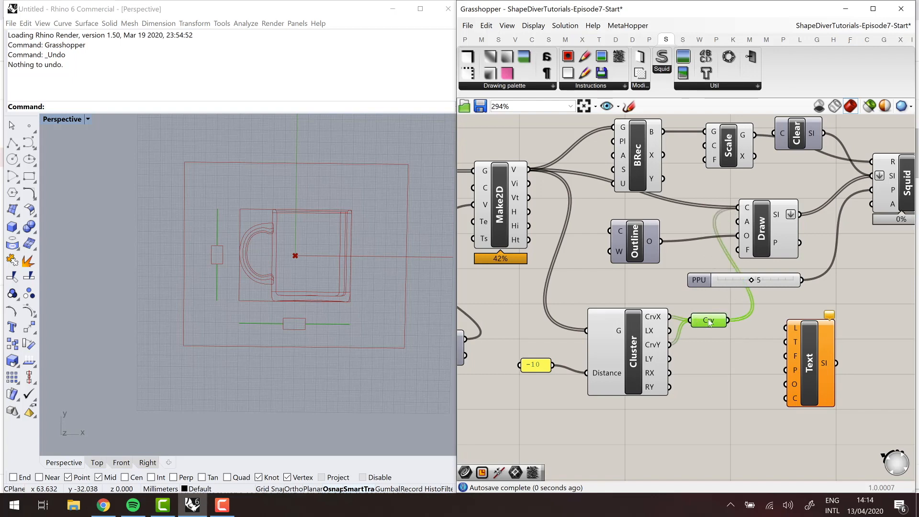
right_click(709, 322)
click(732, 373)
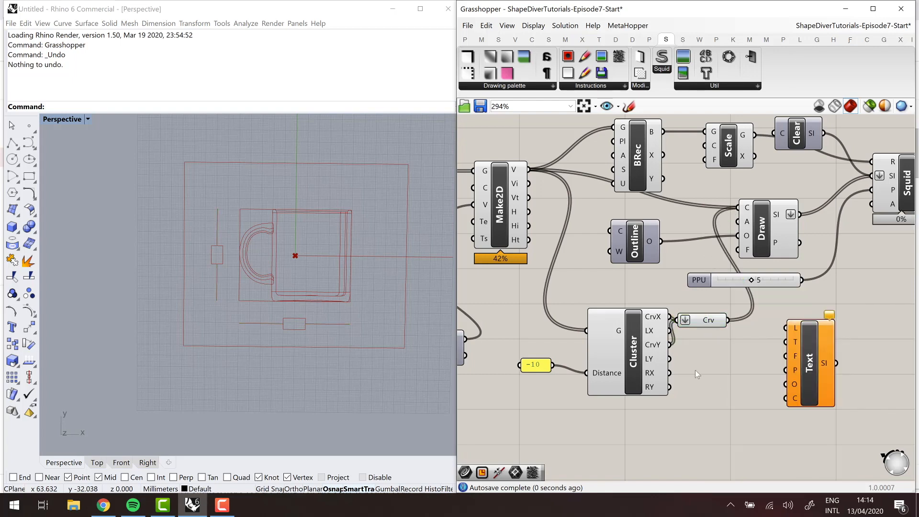
- Examine Draw's output and the dimension lines in the bitmap preview
scroll(728, 349, down, 3)
scroll(729, 350, up, 3)
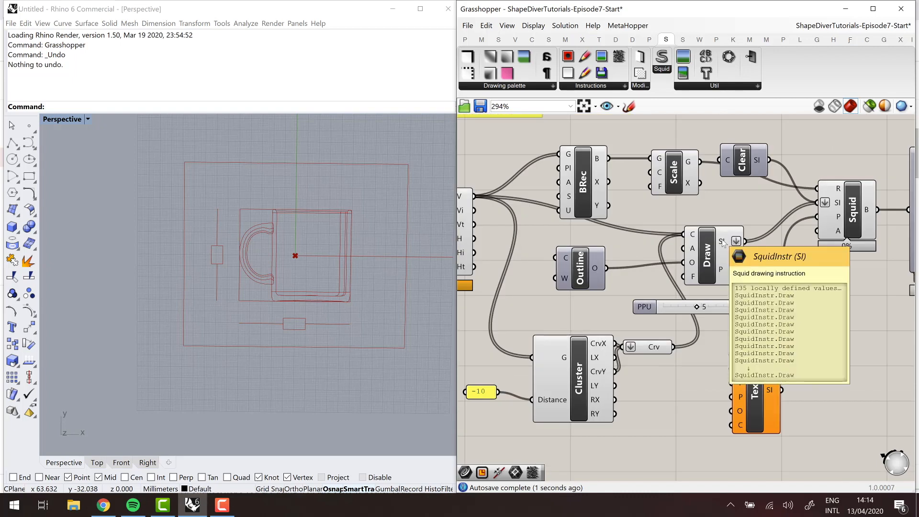
click(644, 349)
scroll(644, 350, down, 3)
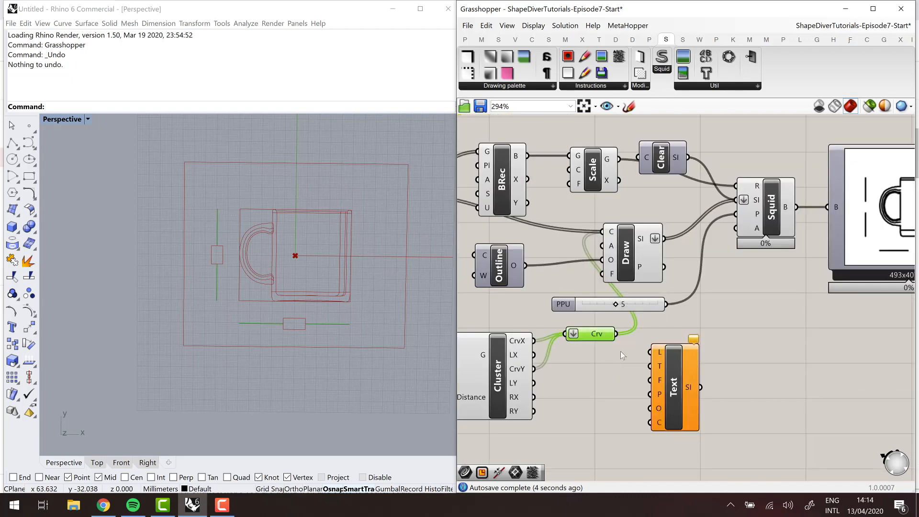
scroll(784, 305, up, 1)
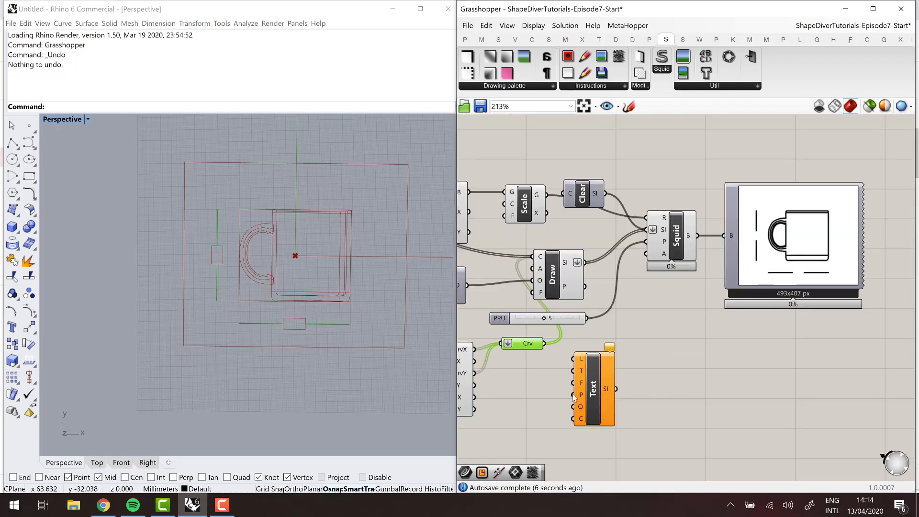
scroll(655, 406, down, 1)
click(565, 404)
scroll(565, 403, up, 2)
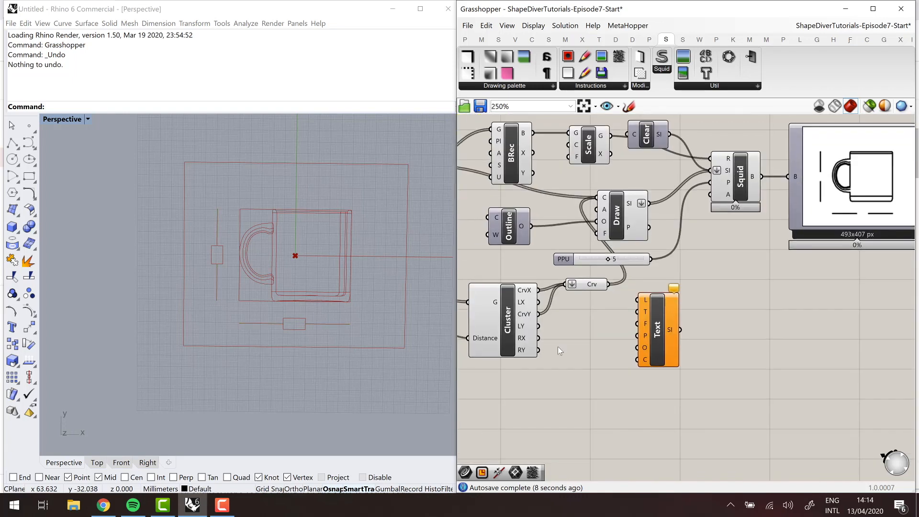
- Add a Rectangle parameter fed by the Cluster's RX output and connect it to Text's L input
double_click(558, 347)
double_click(568, 366)
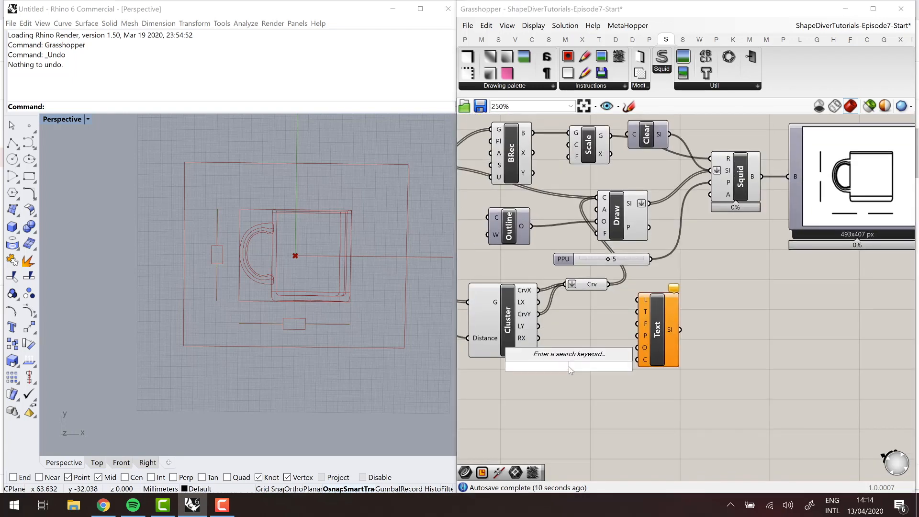
text(rect)
key(Up)
key(Return)
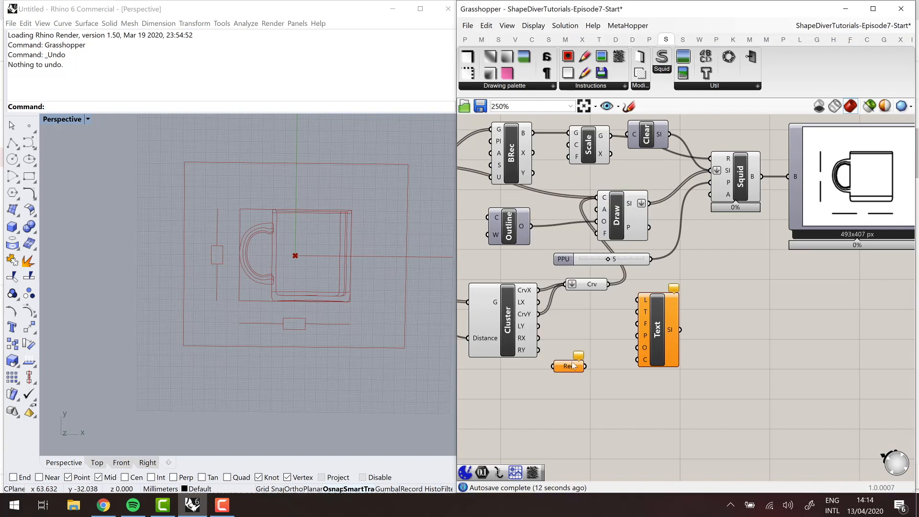
drag(573, 367, 671, 329)
- Add a Number parameter that collects the Cluster's LX and LY outputs and connect it to Text's T input
double_click(589, 363)
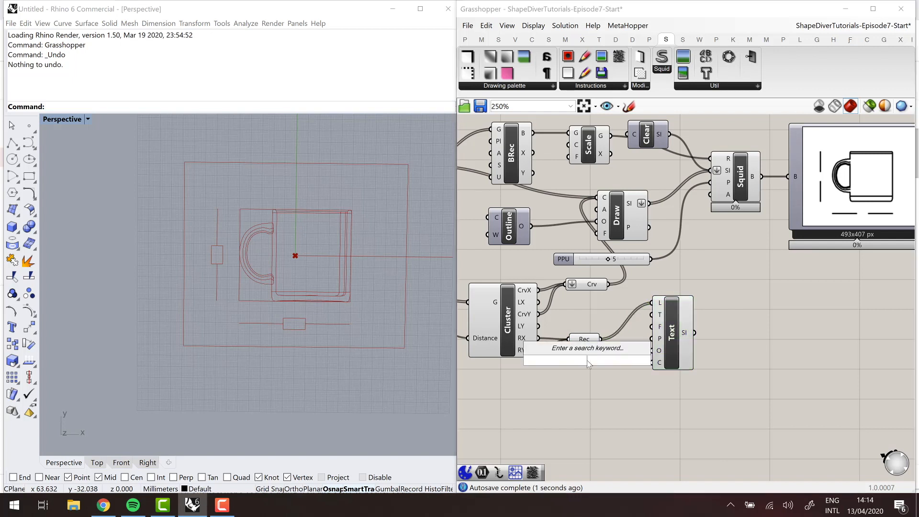
text(number)
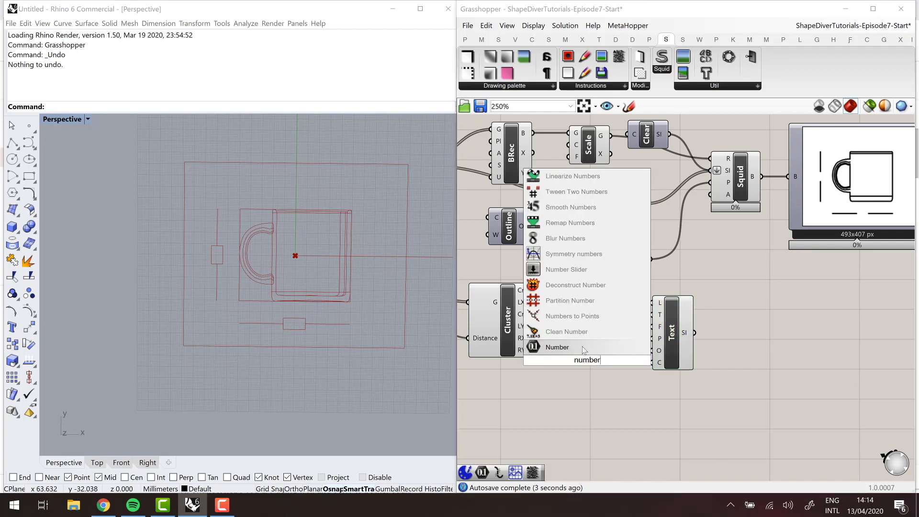
key(Return)
drag(538, 302, 570, 360)
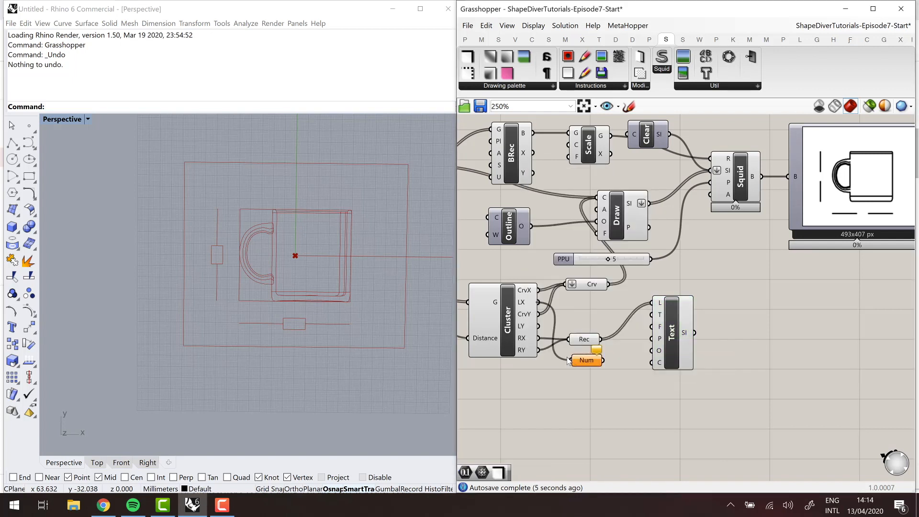
shift+drag(542, 329, 701, 324)
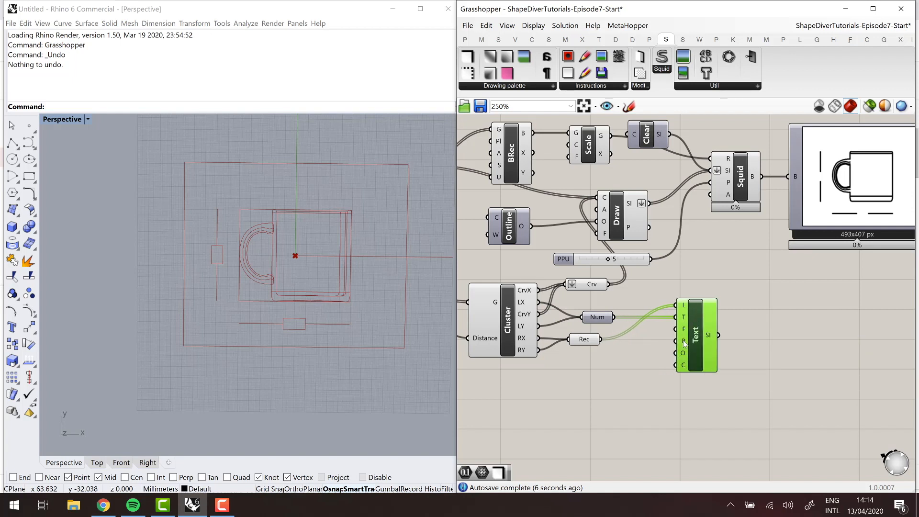
- Add a Font component connected to Text's F input, set its size to 3 and place it below the Rectangle parameter
click(517, 86)
mouse_move(524, 229)
mouse_down()
mouse_move(538, 240)
mouse_move(616, 405)
mouse_move(613, 395)
mouse_move(676, 328)
mouse_up()
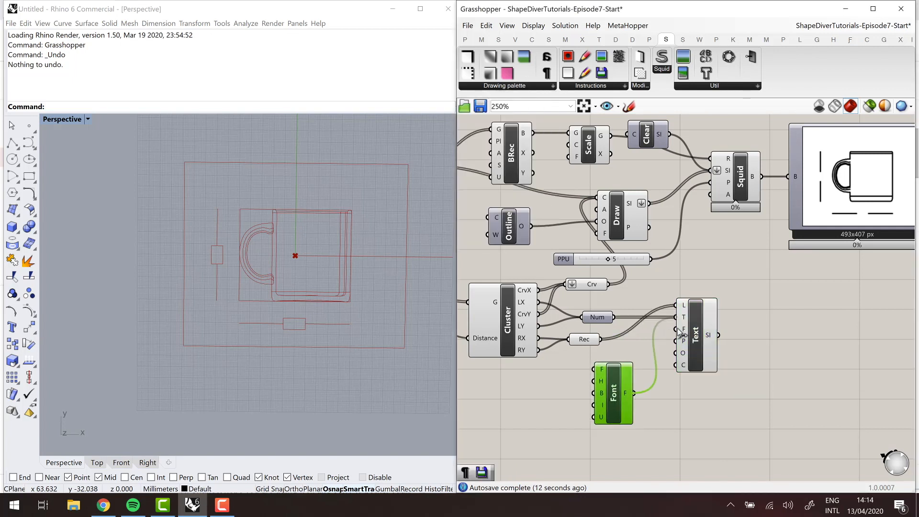
right_click(602, 381)
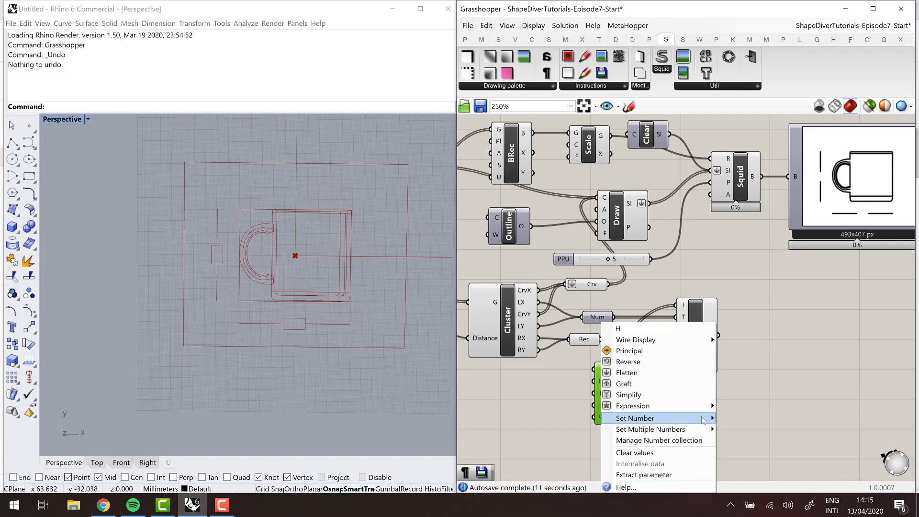
mouse_move(670, 417)
double_click(738, 418)
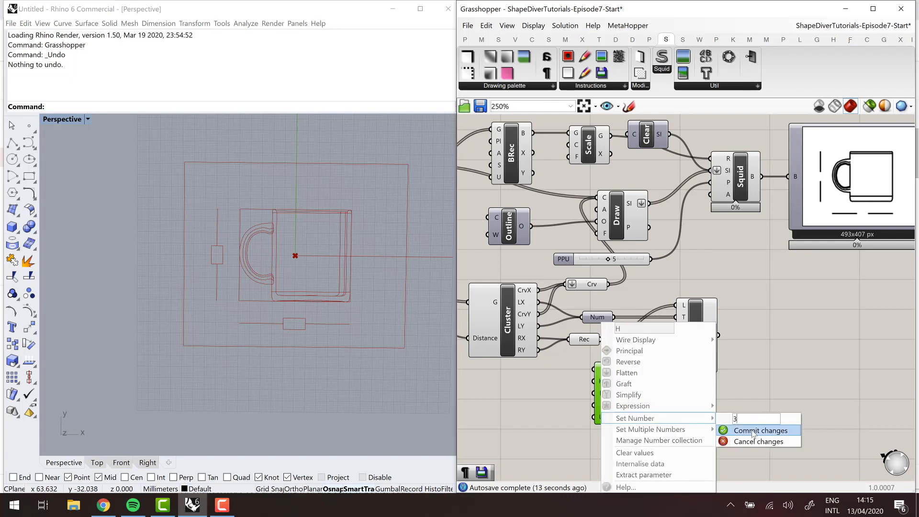
click(754, 431)
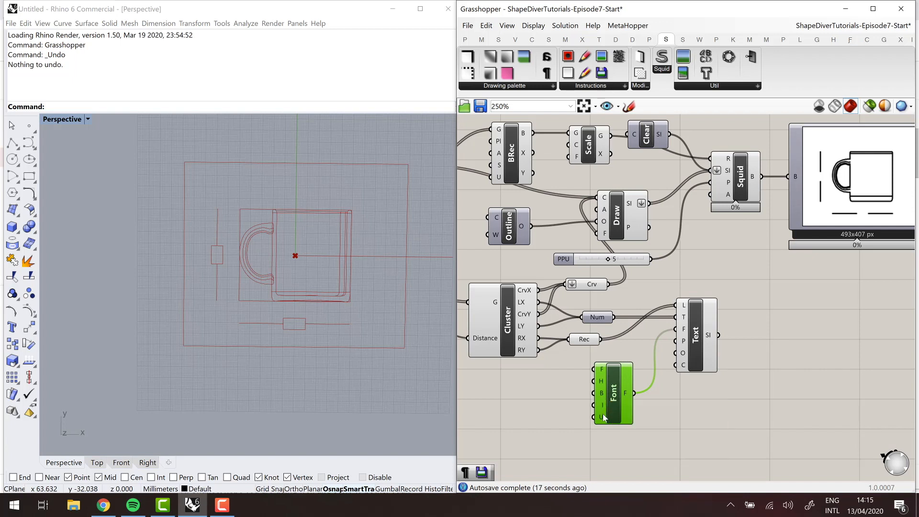
drag(612, 401, 595, 387)
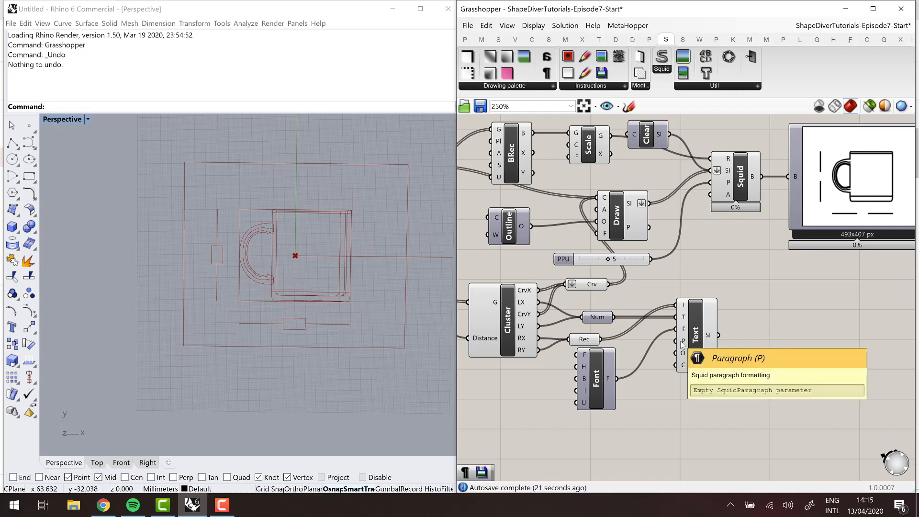
- Add a Paragraph component below the Font component and check what its alignment and RightLeft inputs expect
click(523, 89)
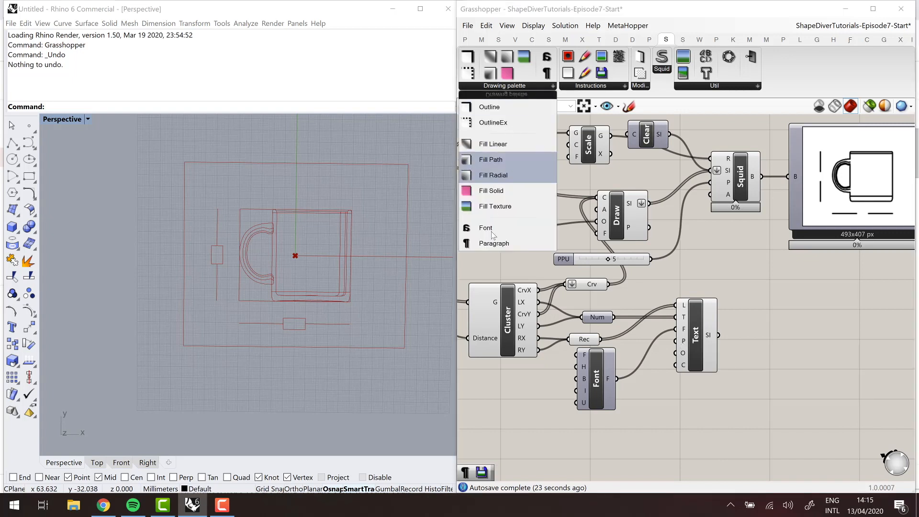
click(499, 248)
click(608, 439)
right_drag(626, 370, 614, 316)
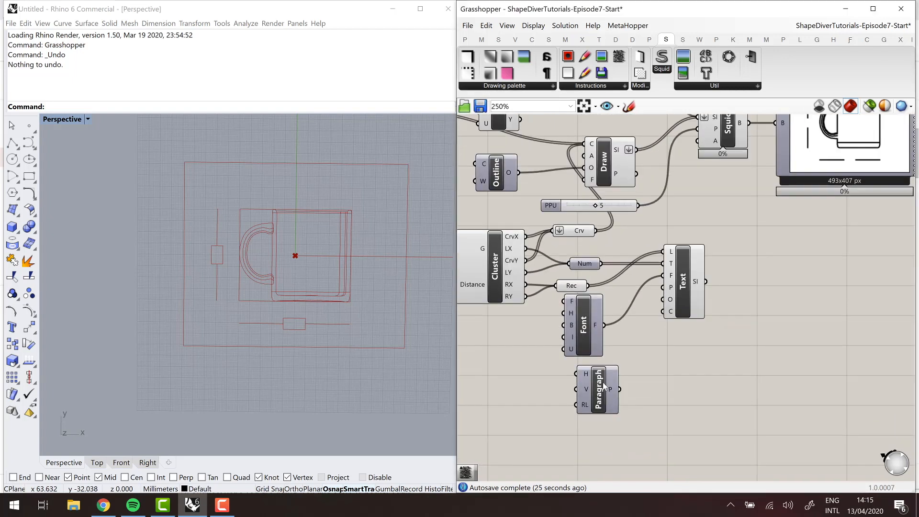
drag(588, 377, 585, 374)
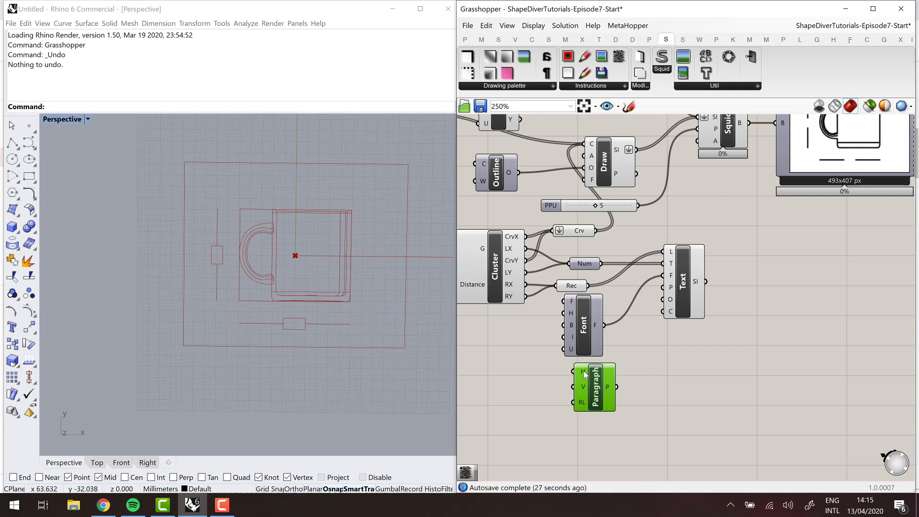
mouse_move(585, 373)
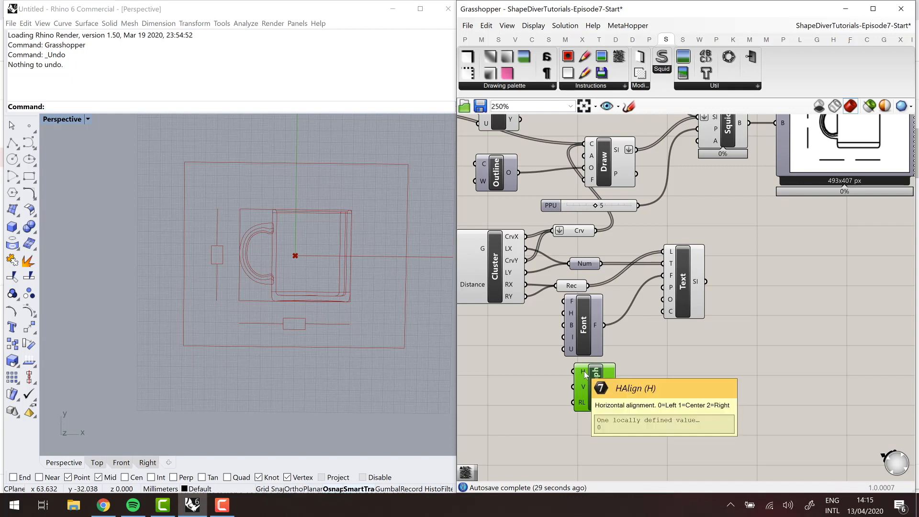
mouse_move(580, 405)
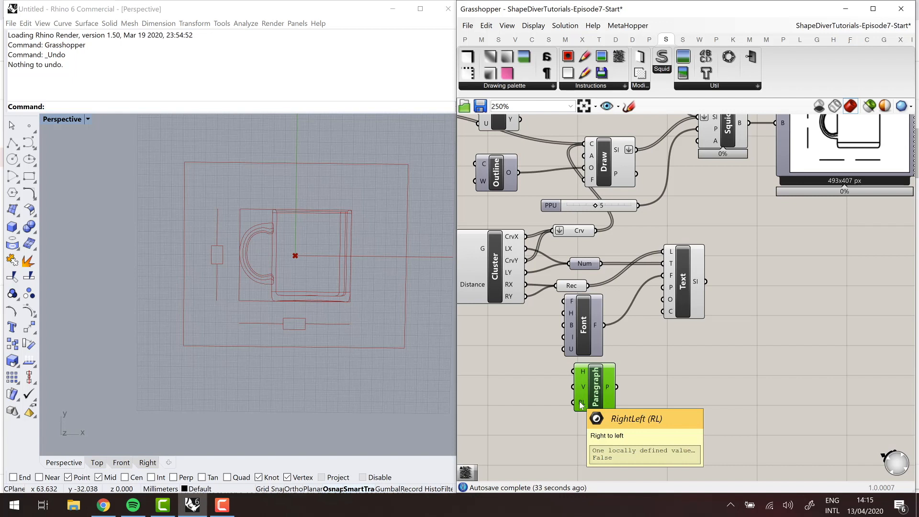
drag(584, 382, 590, 381)
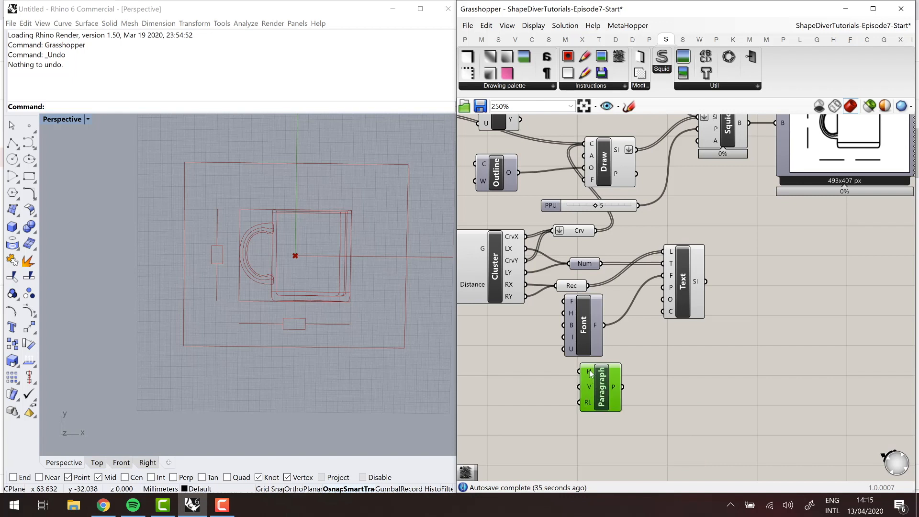
- Set Paragraph's horizontal and vertical alignment to 1 and connect its output to Text's P input
right_click(590, 374)
mouse_move(646, 418)
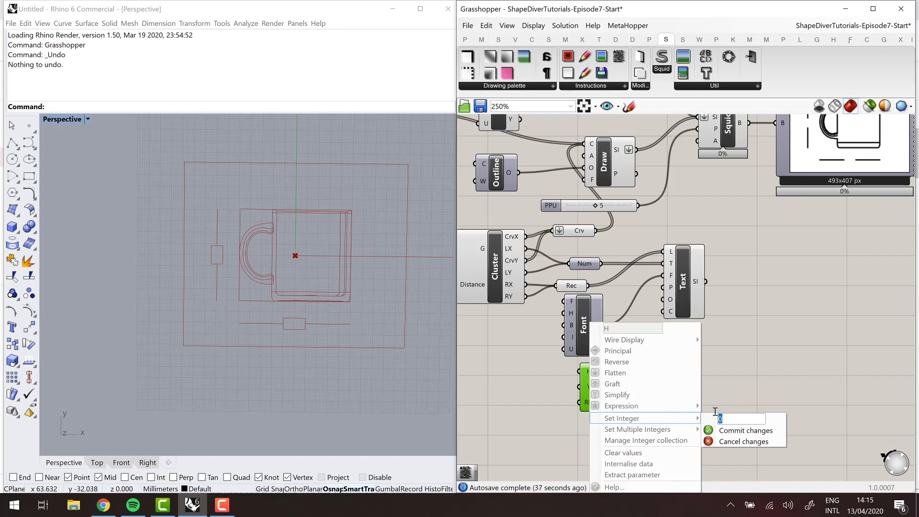
text(1)
key(Return)
right_click(589, 386)
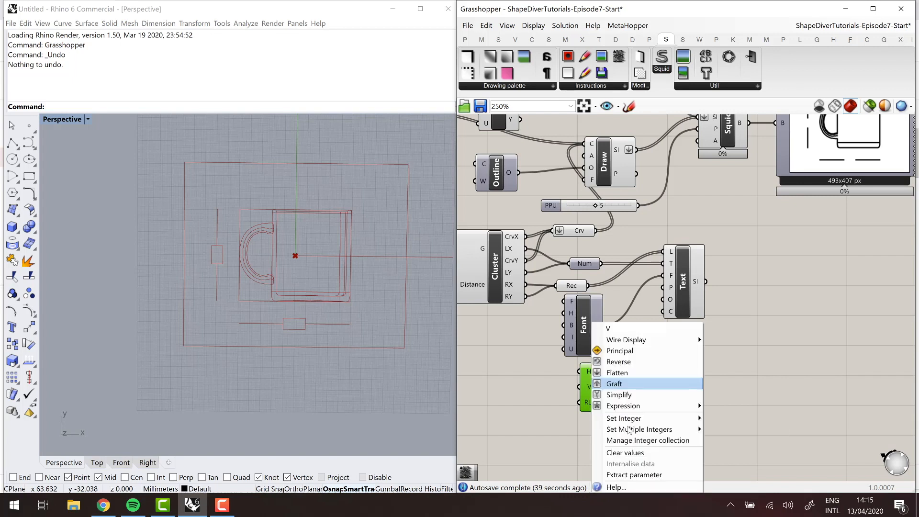
mouse_move(643, 419)
text(1)
key(Return)
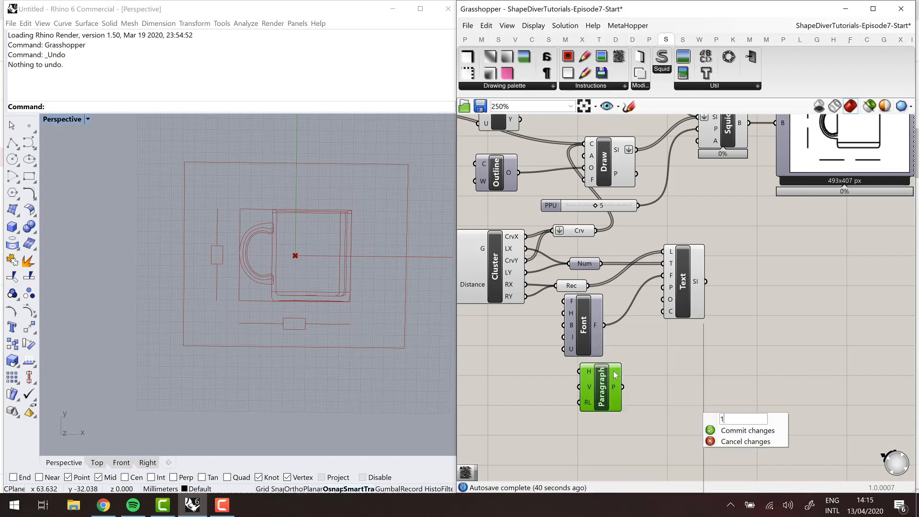
drag(622, 387, 699, 299)
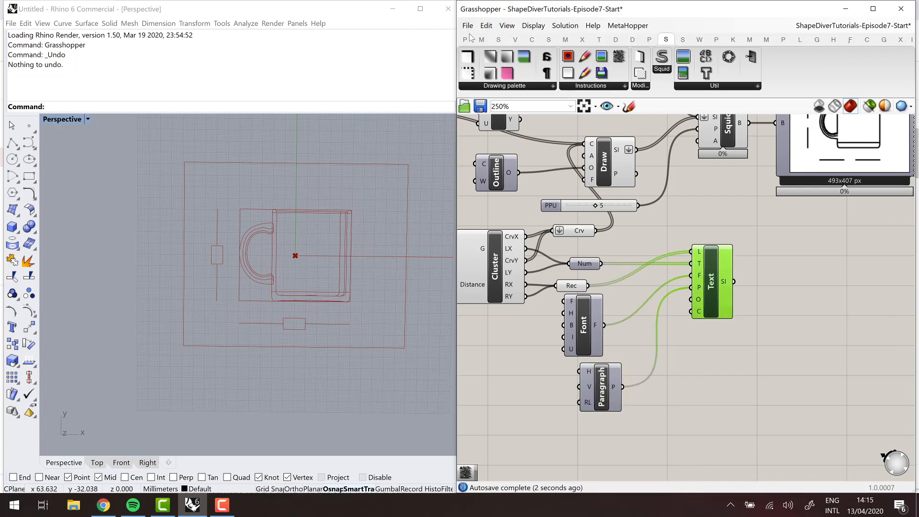
- Add another Outline component below Paragraph and connect it to Text's O input
mouse_move(467, 56)
mouse_down()
mouse_move(568, 392)
mouse_move(592, 423)
mouse_move(588, 414)
mouse_move(666, 279)
mouse_up()
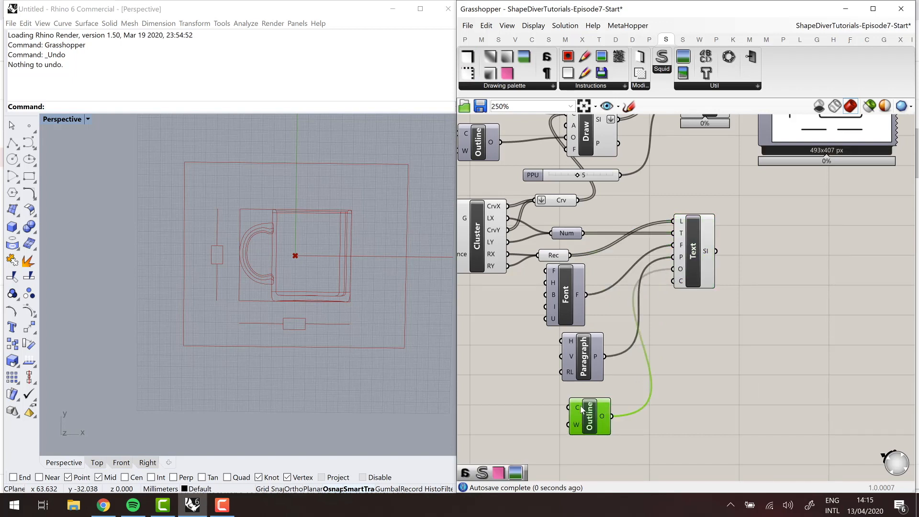
right_drag(700, 353, 663, 394)
scroll(662, 395, down, 1)
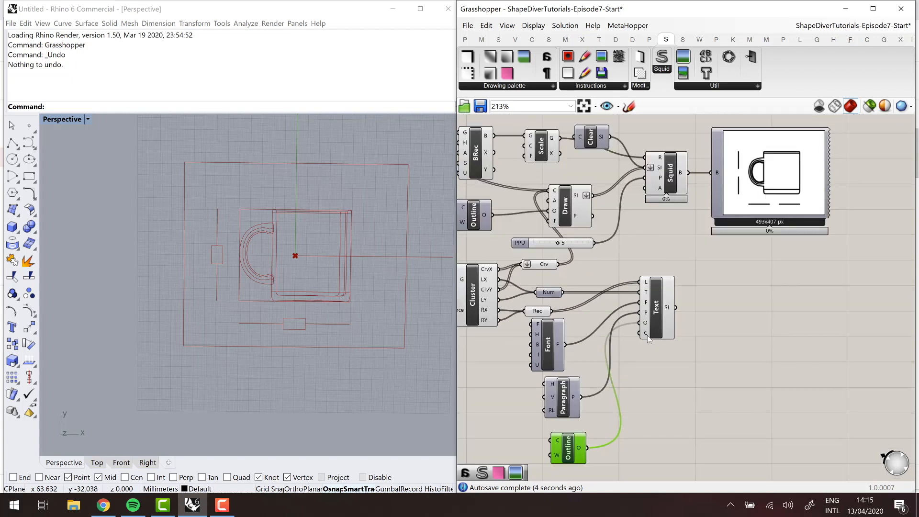
mouse_move(649, 339)
- Move Squid and the bitmap preview away to make room and place a Merge component between Draw and Squid
mouse_move(835, 280)
mouse_down()
mouse_move(708, 158)
mouse_move(670, 156)
mouse_up()
drag(670, 187, 772, 187)
click(732, 258)
double_click(732, 257)
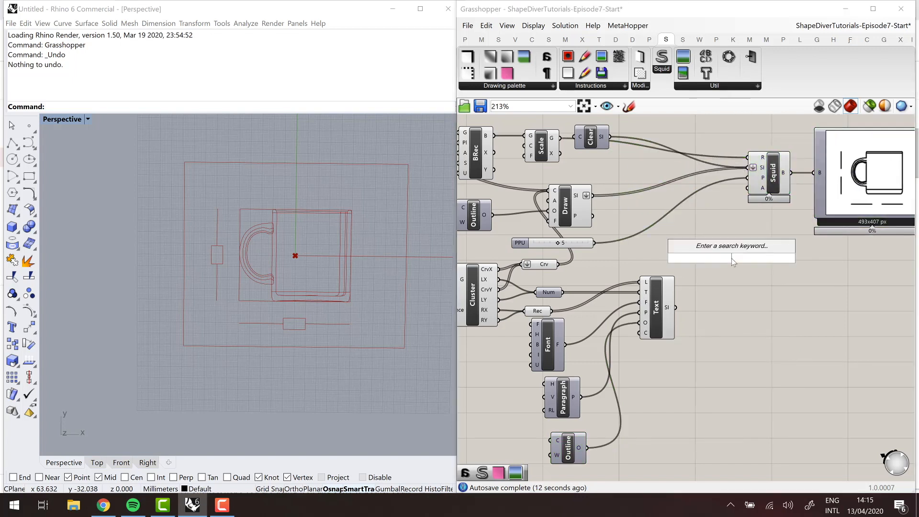
text(merge)
key(Return)
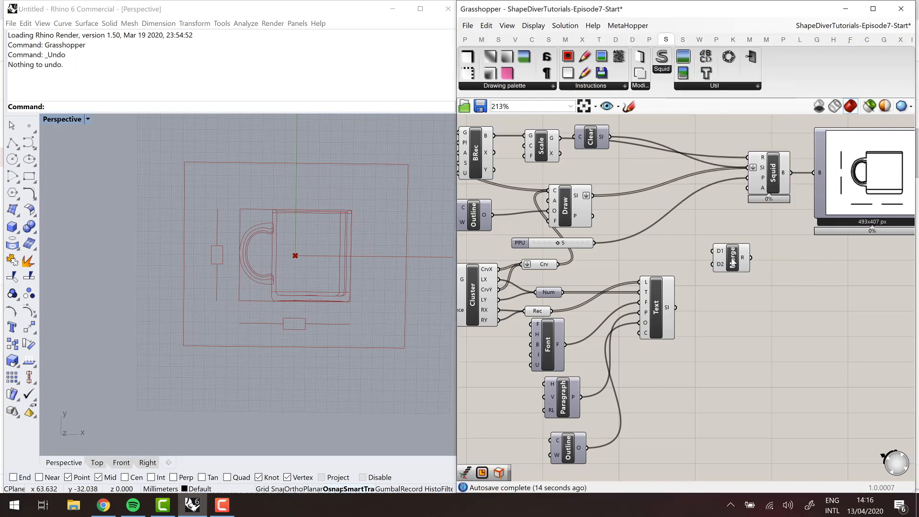
drag(733, 262, 707, 204)
- Merge the Clear, Draw and Text instructions in that order, feed the result to Squid's SI input and flatten Merge's output
scroll(703, 161, up, 1)
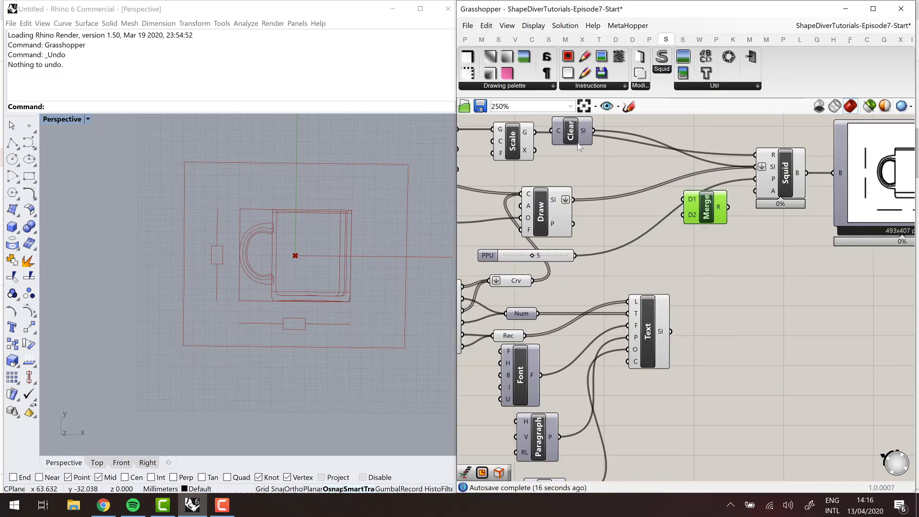
mouse_move(595, 132)
mouse_down()
mouse_move(642, 181)
mouse_move(684, 202)
mouse_up()
drag(573, 201, 683, 216)
drag(671, 332, 756, 169)
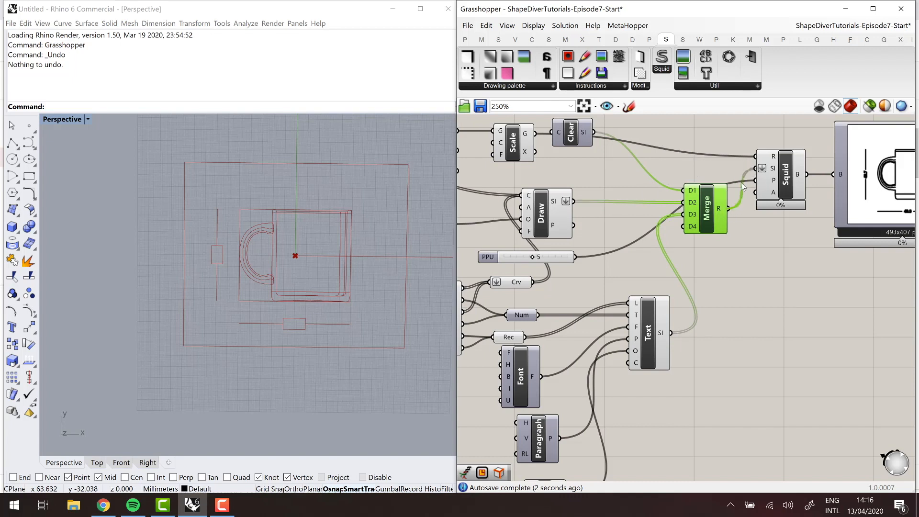
right_click(721, 212)
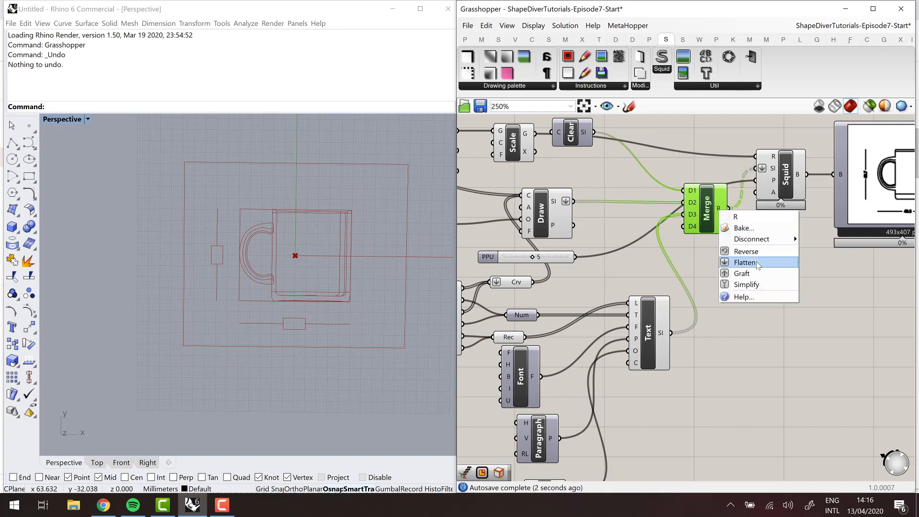
click(745, 262)
- Examine the dimension lines and dimension text in the bitmap preview
right_drag(781, 269, 619, 264)
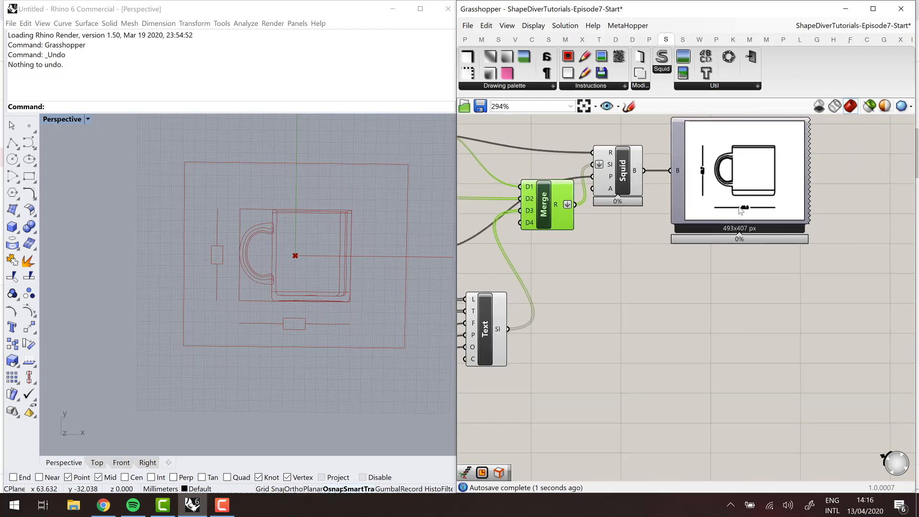
scroll(741, 210, up, 2)
scroll(761, 210, down, 3)
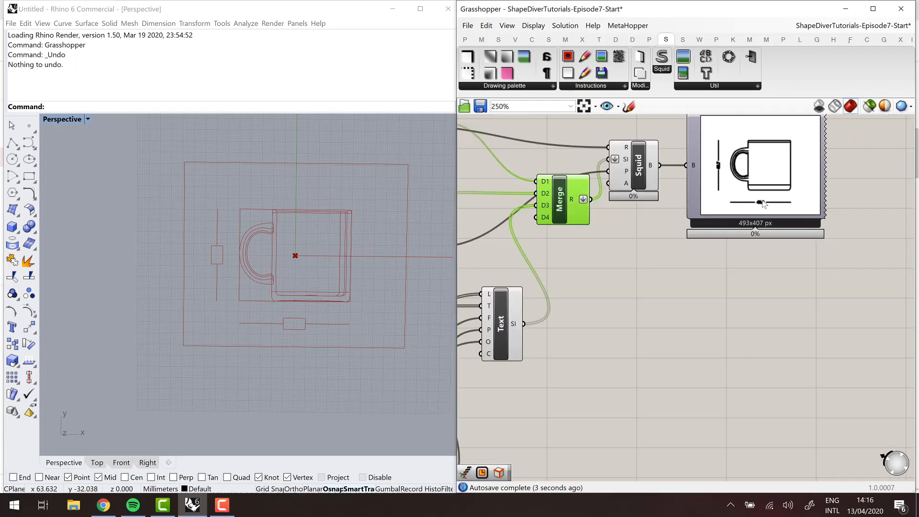
scroll(763, 204, down, 1)
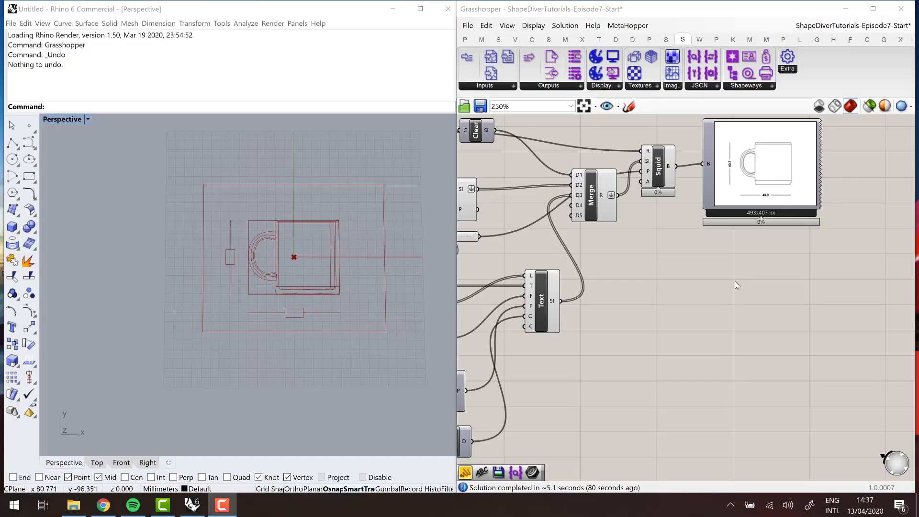
scroll(730, 277, down, 5)
scroll(738, 253, up, 10)
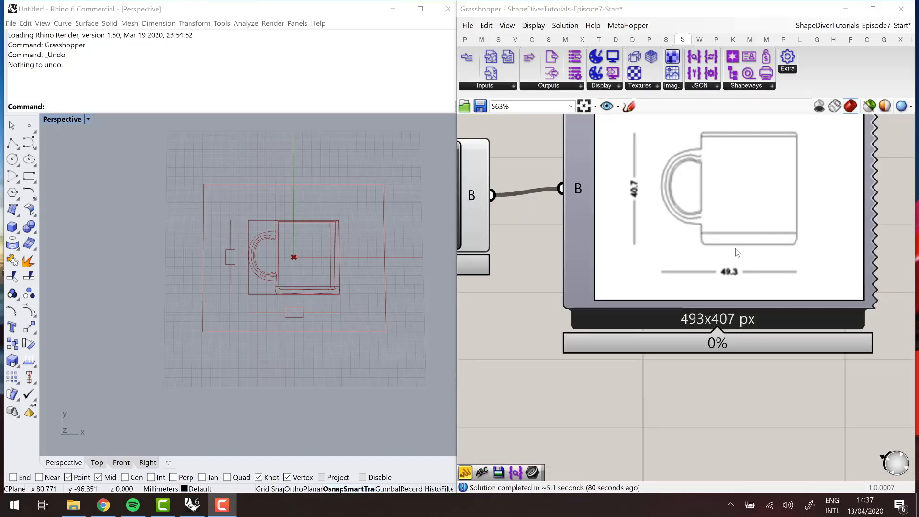
right_click(733, 269)
click(693, 194)
right_drag(693, 193, 683, 226)
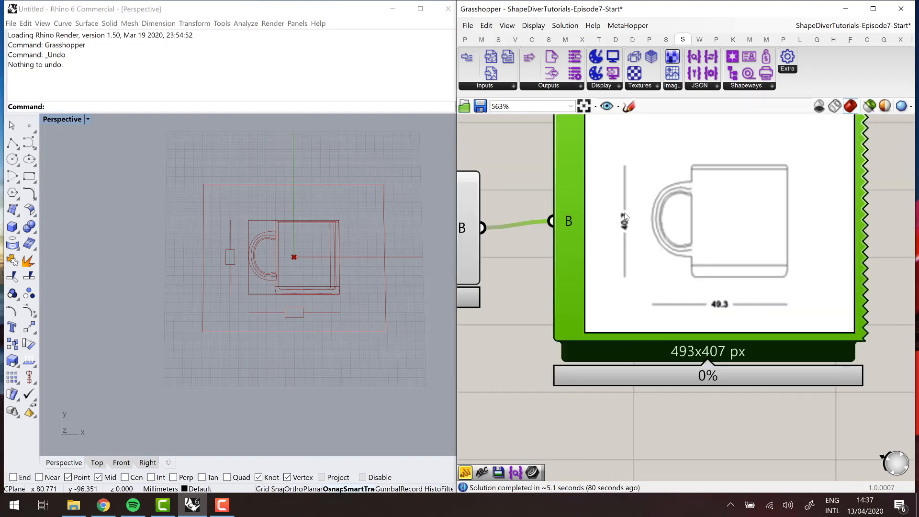
right_drag(624, 213, 624, 219)
drag(649, 196, 650, 200)
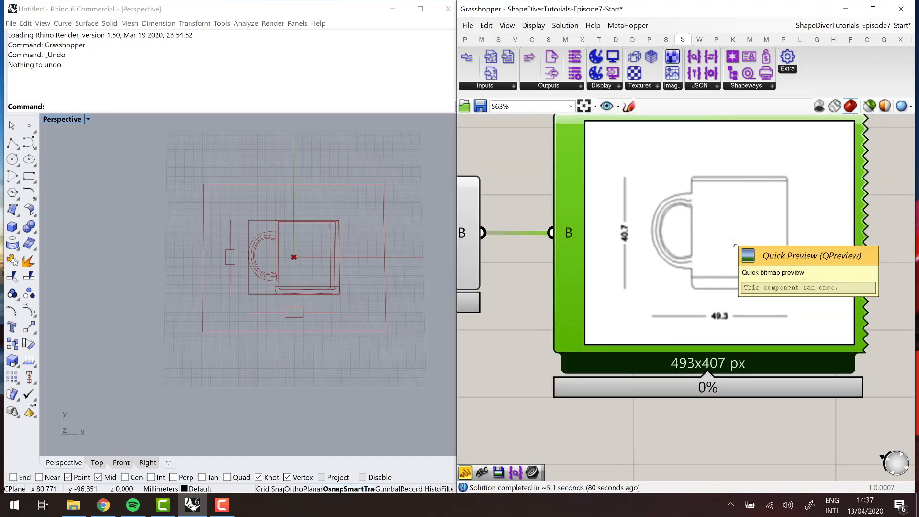
scroll(732, 242, down, 5)
scroll(626, 280, up, 2)
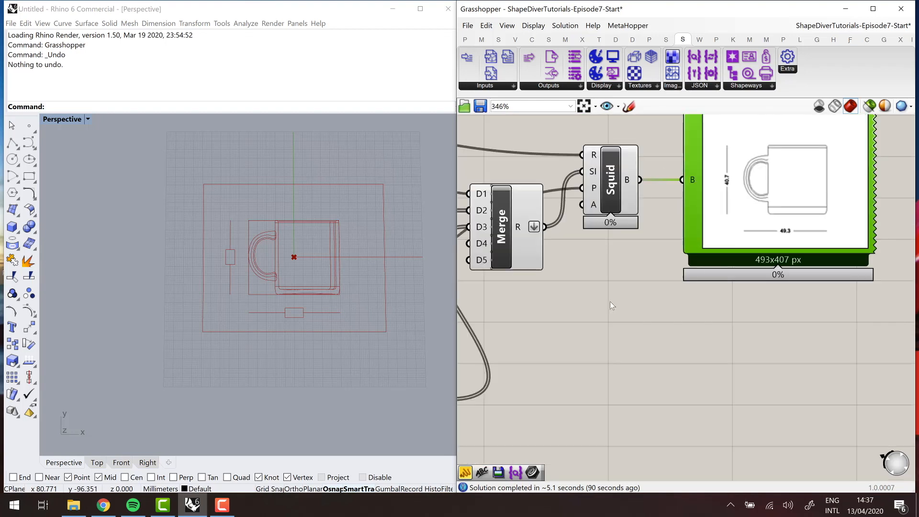
- Add a Save component, place it below Text and connect its SI output to Merge's D4 input
double_click(609, 301)
text(save)
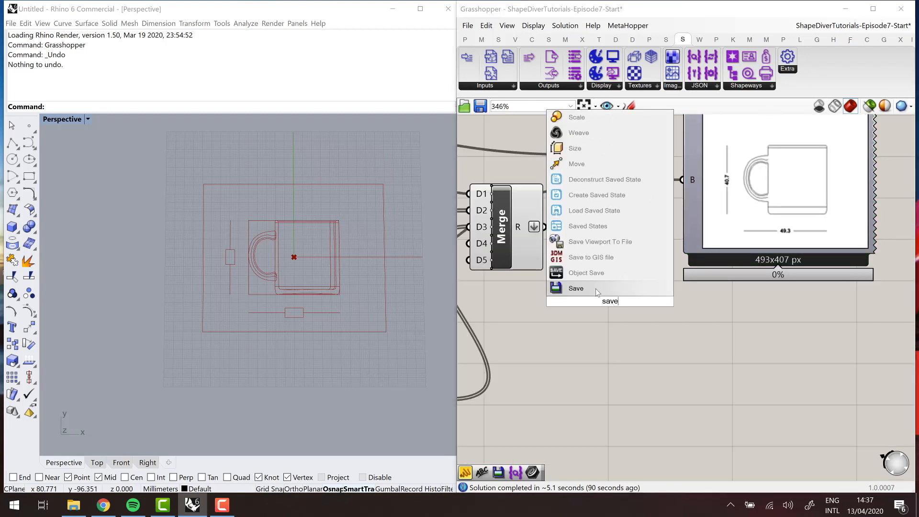
click(595, 290)
right_drag(654, 295, 736, 241)
drag(688, 254, 566, 190)
scroll(577, 306, down, 2)
scroll(522, 407, up, 1)
click(555, 401)
right_drag(655, 252, 679, 281)
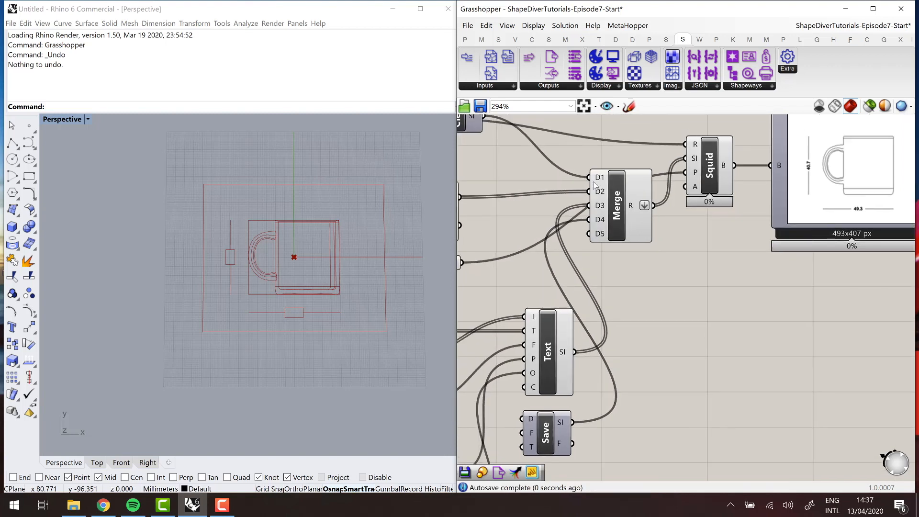
- Flatten Merge's D1, D2, D3 and D4 inputs
right_click(599, 205)
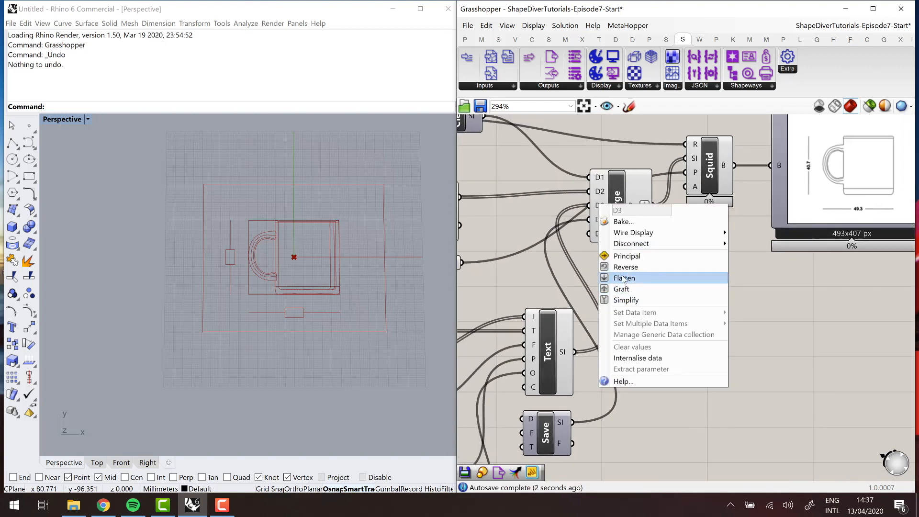
click(623, 277)
right_click(607, 192)
right_click(598, 192)
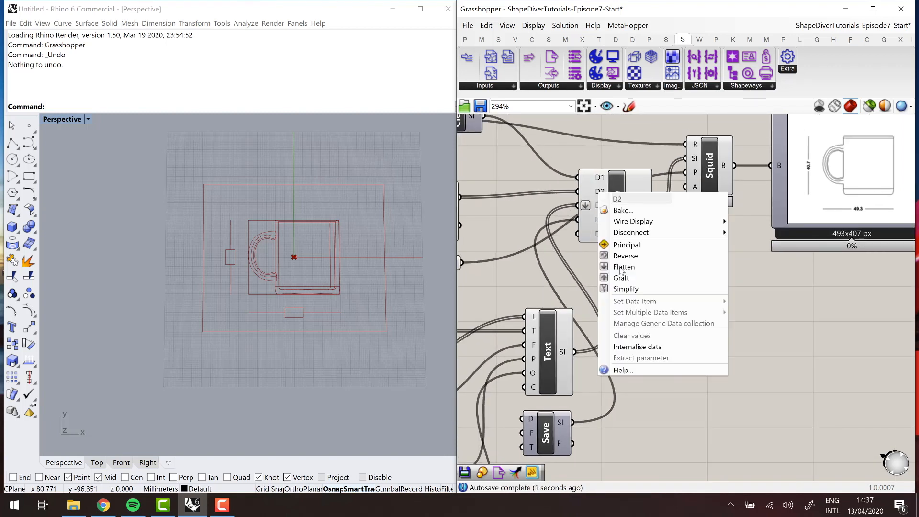
click(624, 267)
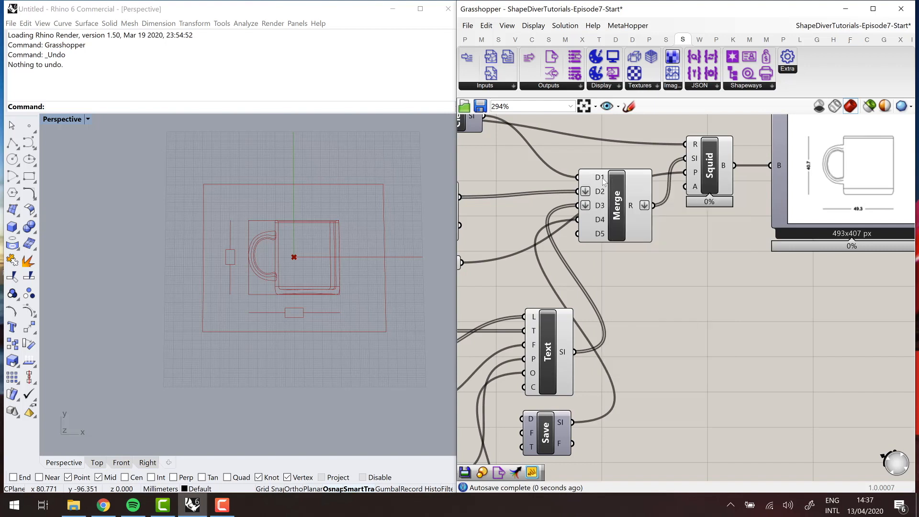
right_click(603, 179)
click(619, 251)
right_click(598, 223)
click(624, 295)
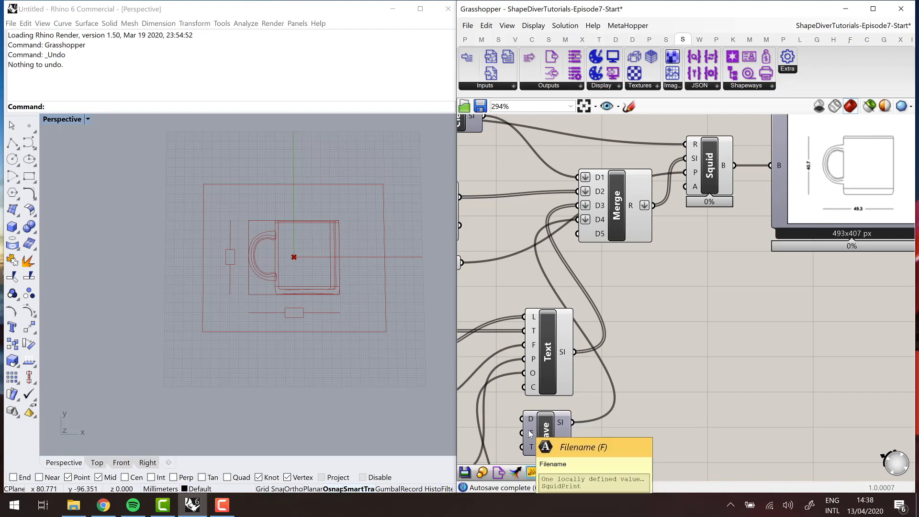
- Recompute the solution, inspect the saved SquidPrint.png from the SquidOutput folder and close the image
right_click(771, 362)
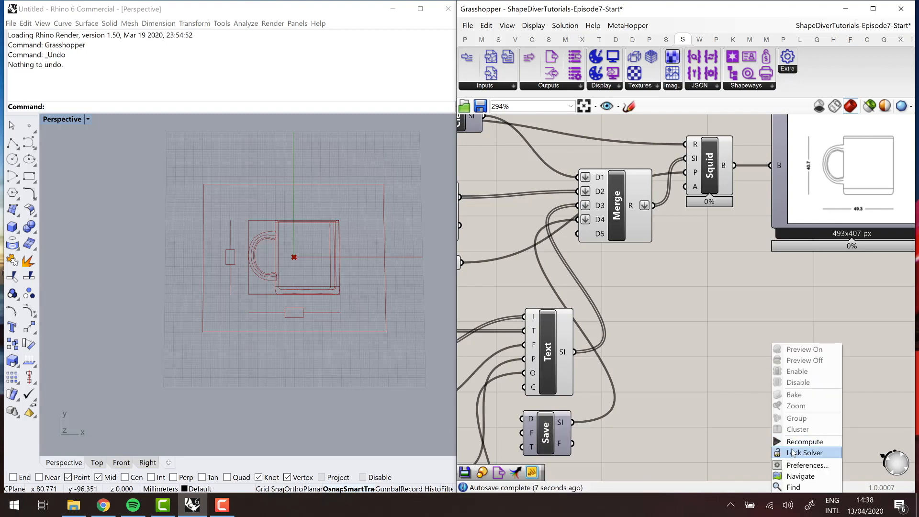
click(739, 399)
click(73, 506)
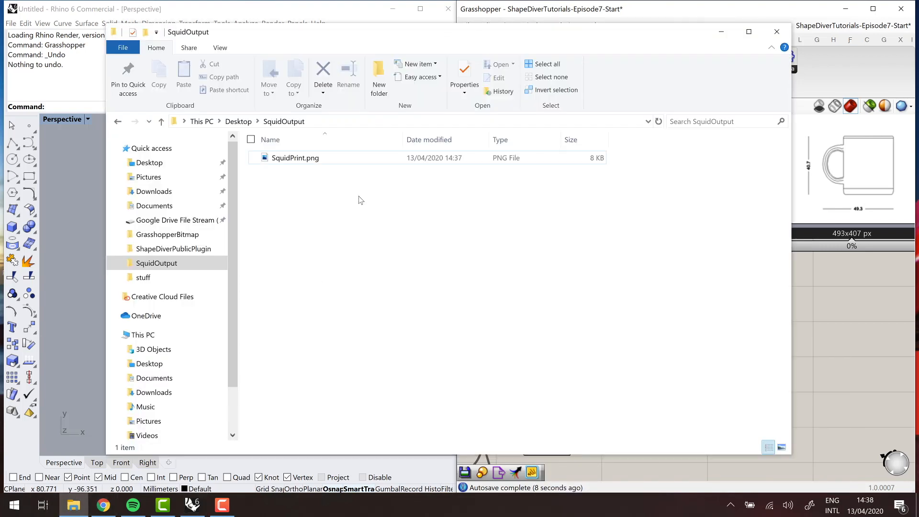
click(292, 158)
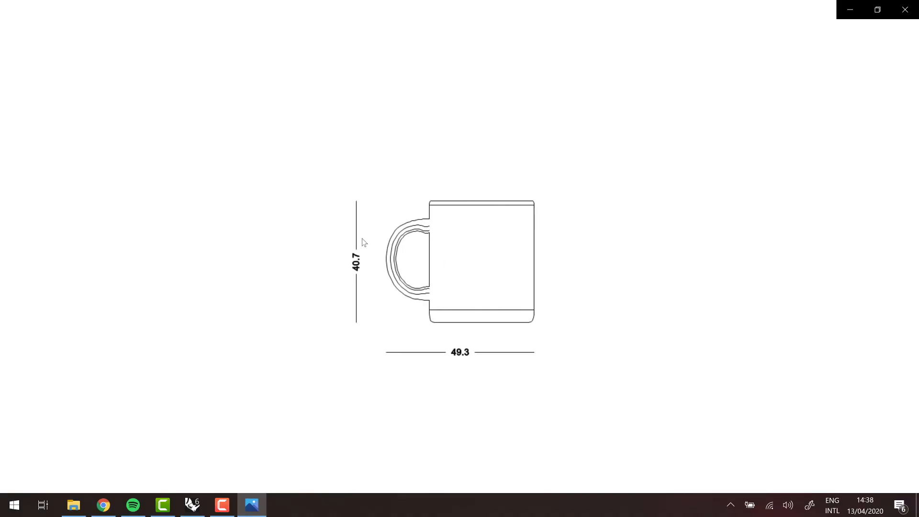
click(904, 10)
click(823, 350)
- Move the bitmap preview farther away from the Squid component
right_drag(750, 312, 576, 300)
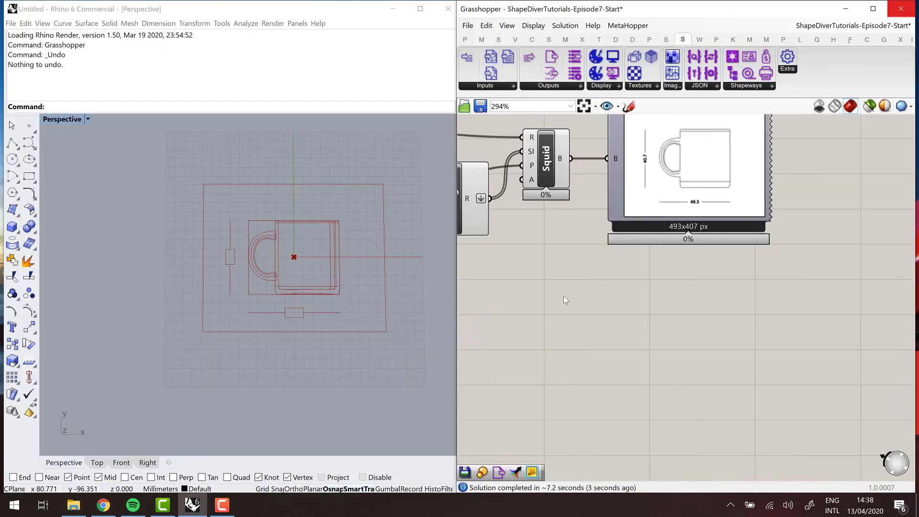
scroll(564, 300, down, 3)
scroll(614, 307, up, 2)
drag(657, 218, 732, 218)
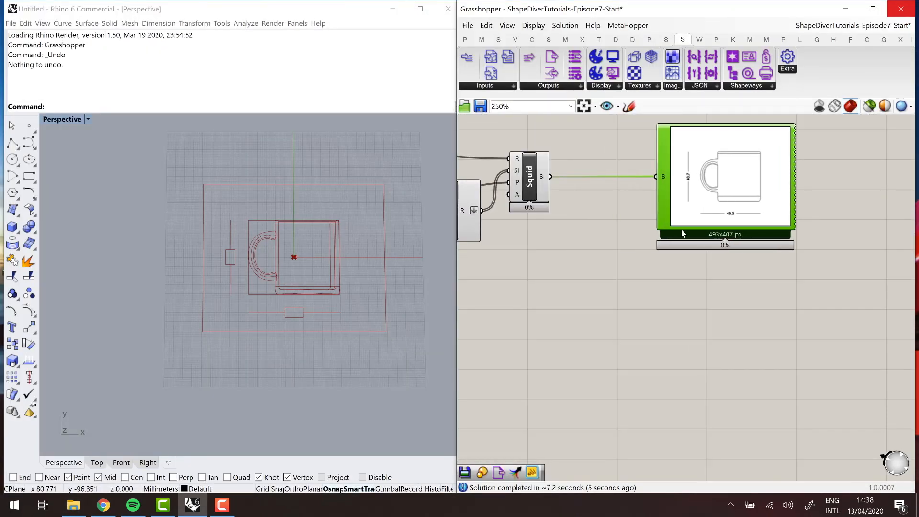
click(527, 366)
- Add a ShapeDiverExportDownload component below the bitmap preview and connect Squid's B output to its G input
click(546, 86)
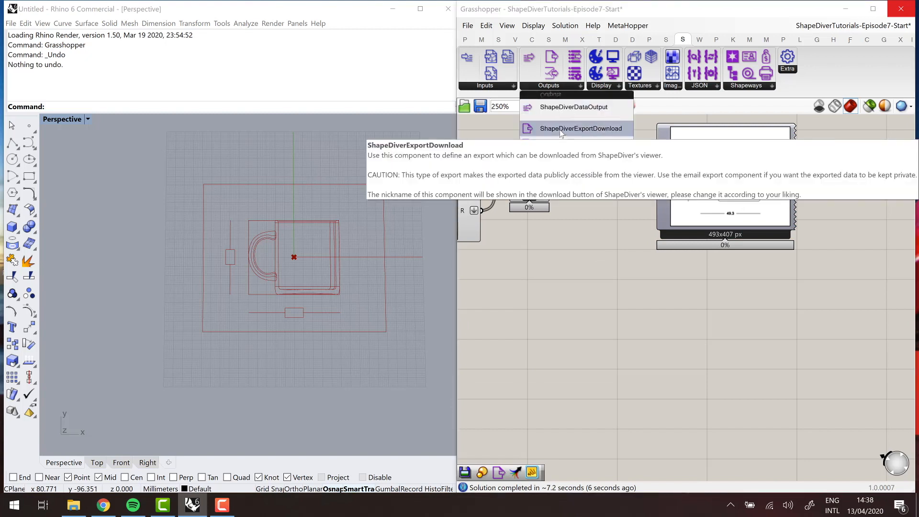
drag(555, 125, 659, 321)
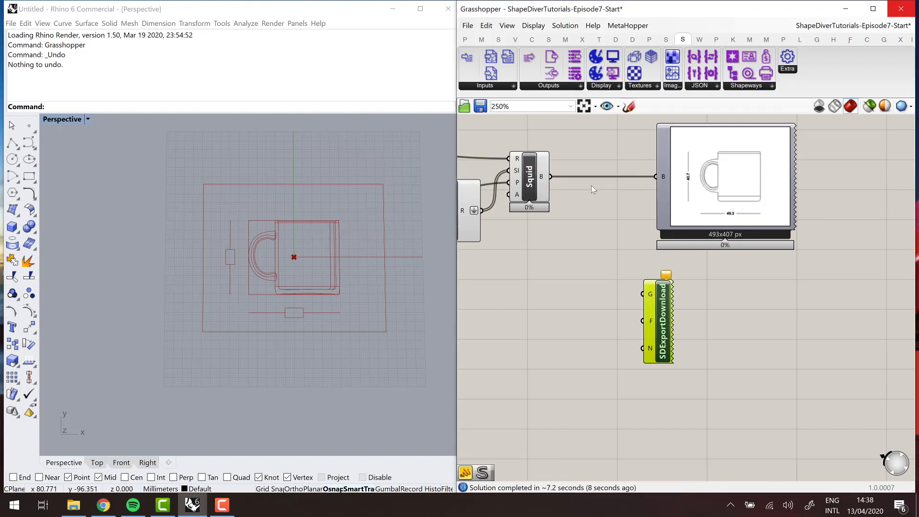
drag(550, 176, 701, 311)
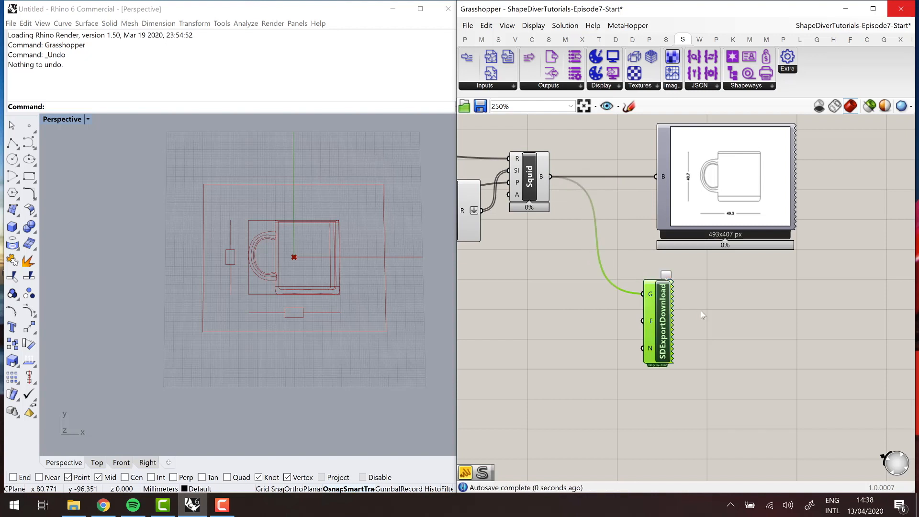
- Create a panel containing "png", connect it to SDExportDownload's F input and align it with that input
double_click(562, 330)
text(//png)
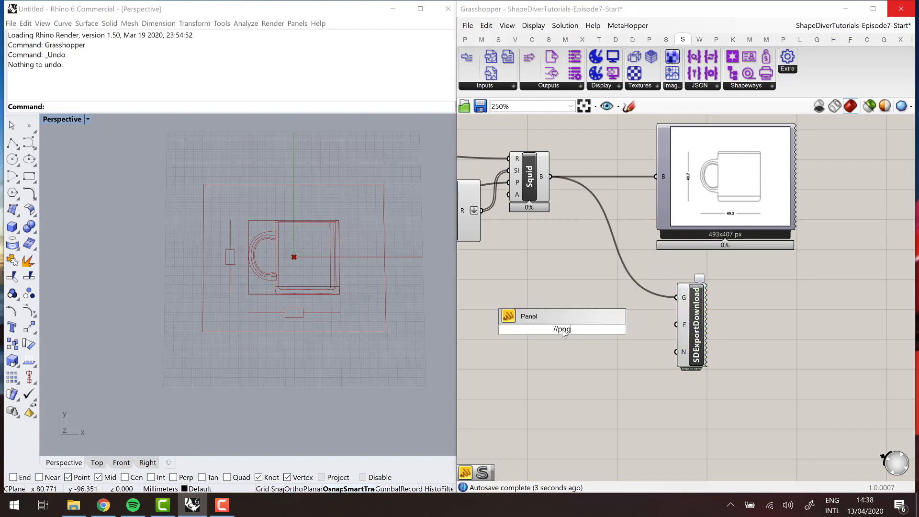
key(Return)
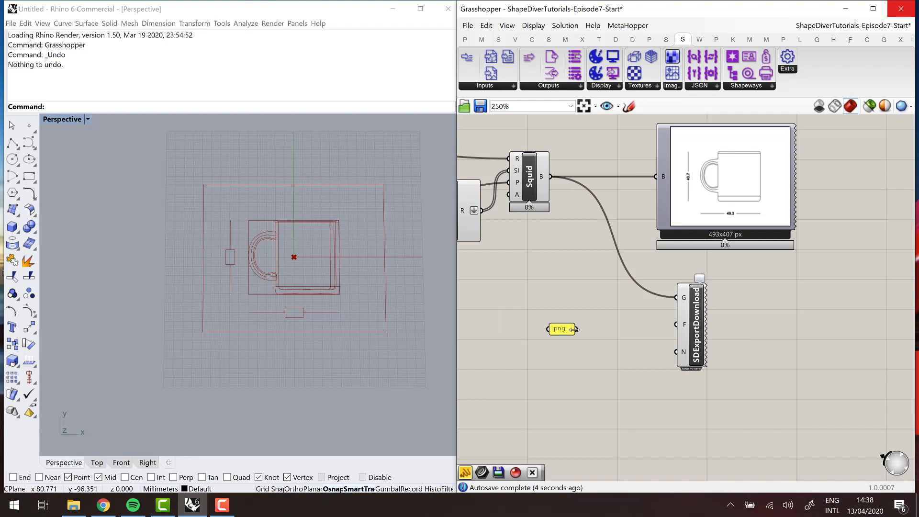
drag(576, 329, 675, 324)
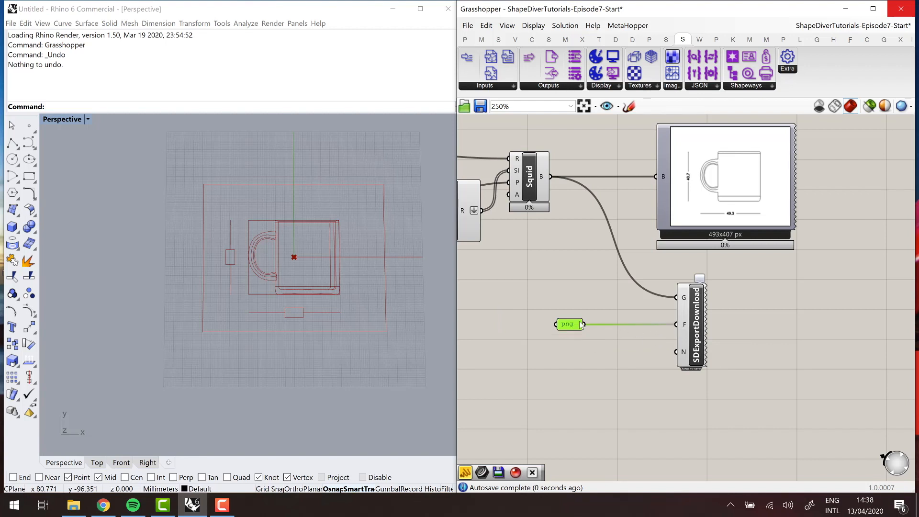
drag(565, 331, 580, 327)
- Create a panel containing "drawing", connect it to SDExportDownload's N input and line it up below the png panel
double_click(578, 347)
text(//drawing)
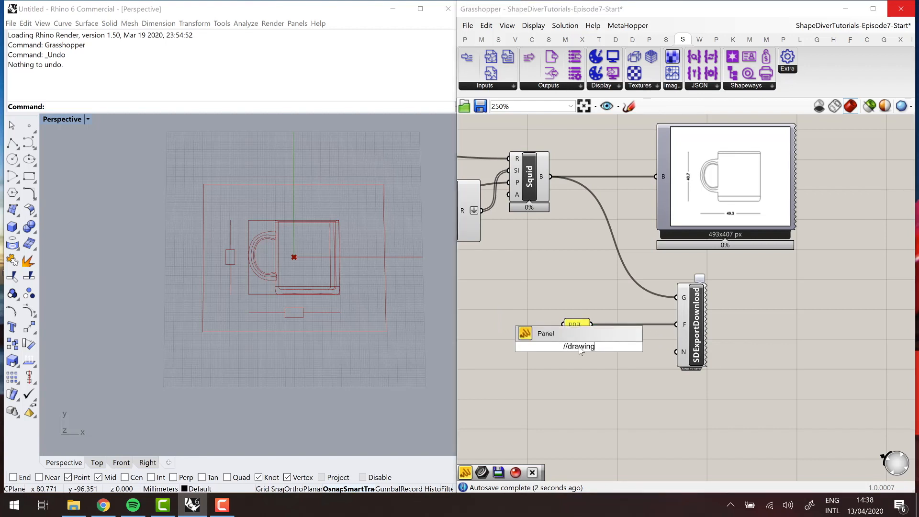
key(Return)
drag(600, 346, 676, 352)
click(593, 349)
drag(593, 355, 600, 358)
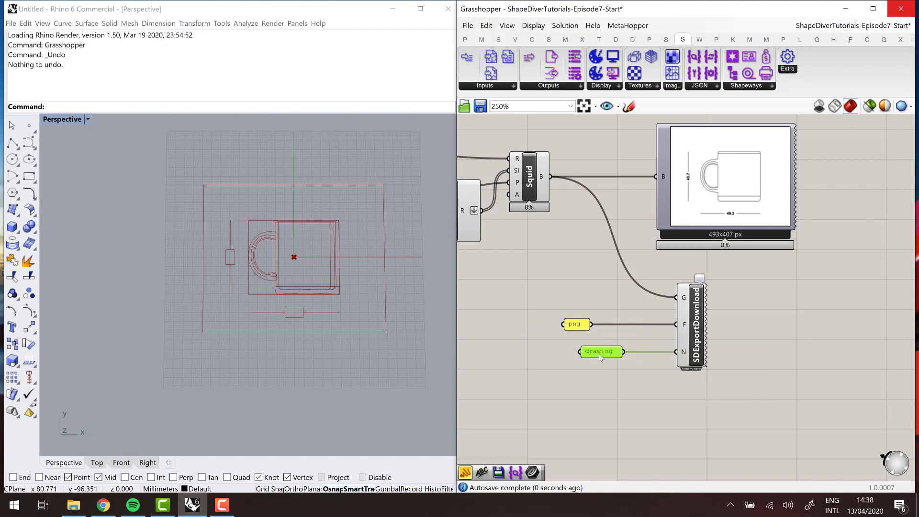
click(574, 325)
- Select the drawing components below the mug display groups and turn off their Rhino preview
right_drag(630, 392, 676, 396)
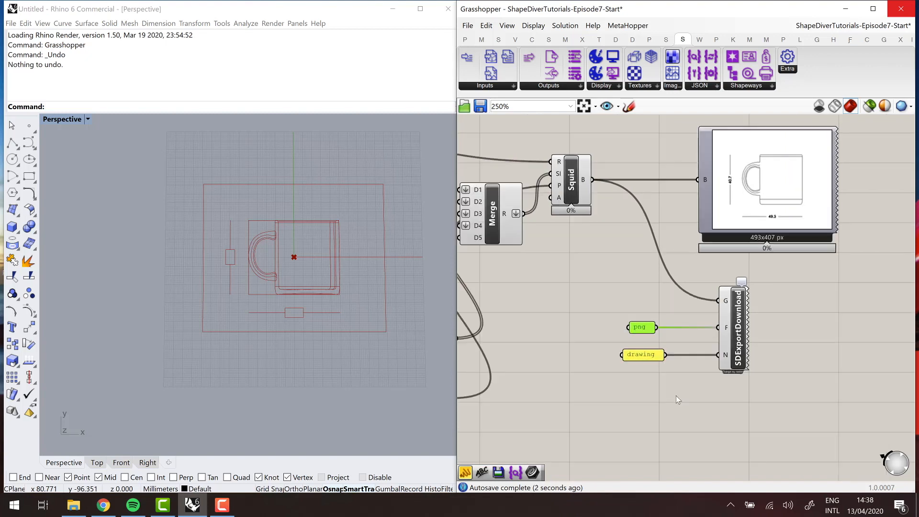
scroll(624, 377, down, 8)
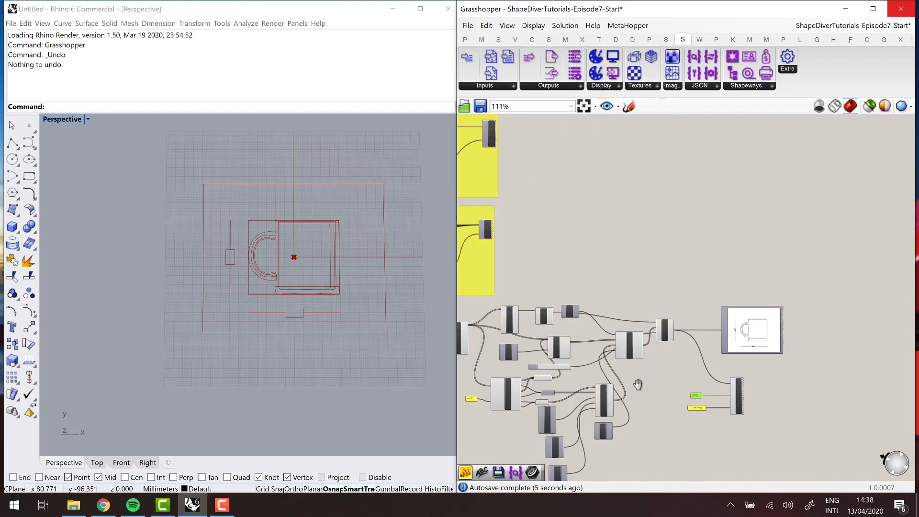
scroll(698, 380, down, 2)
drag(722, 386, 506, 329)
click(564, 25)
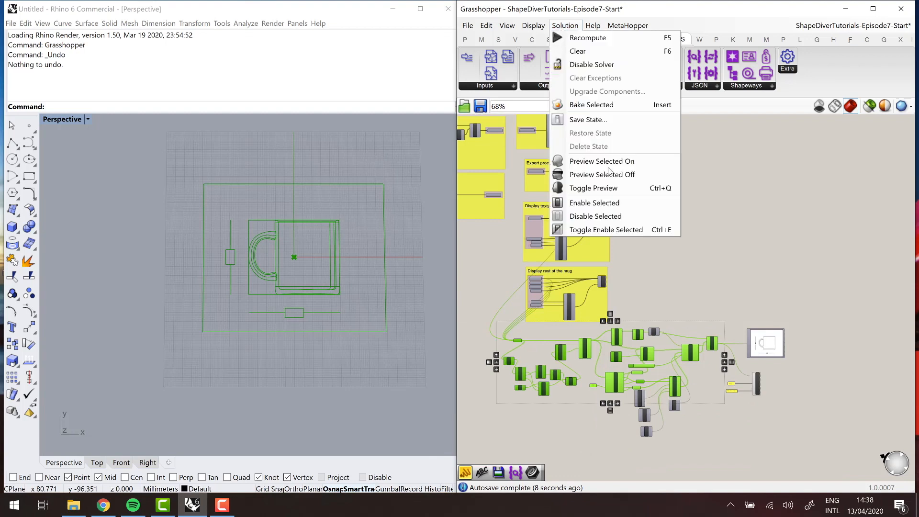
click(596, 175)
click(702, 263)
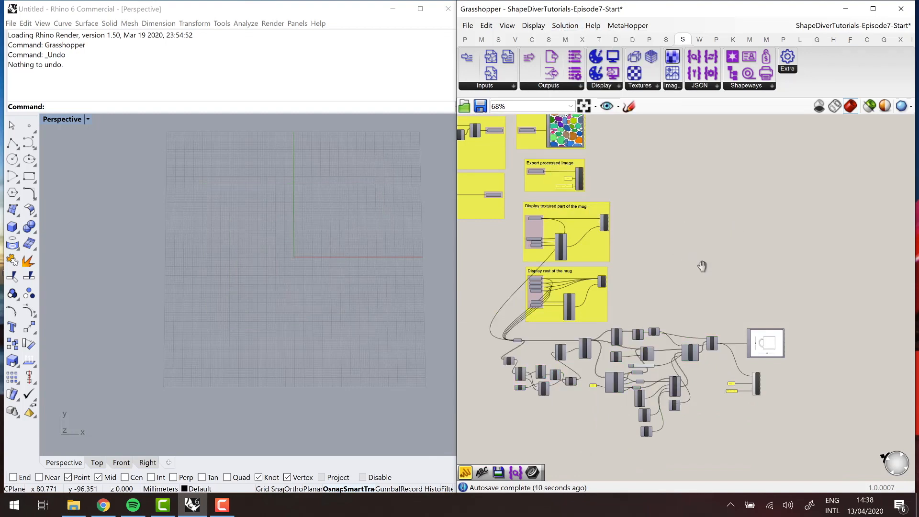
- Turn on the preview of the MugTextured and MugRest components
scroll(631, 233, up, 3)
right_click(630, 232)
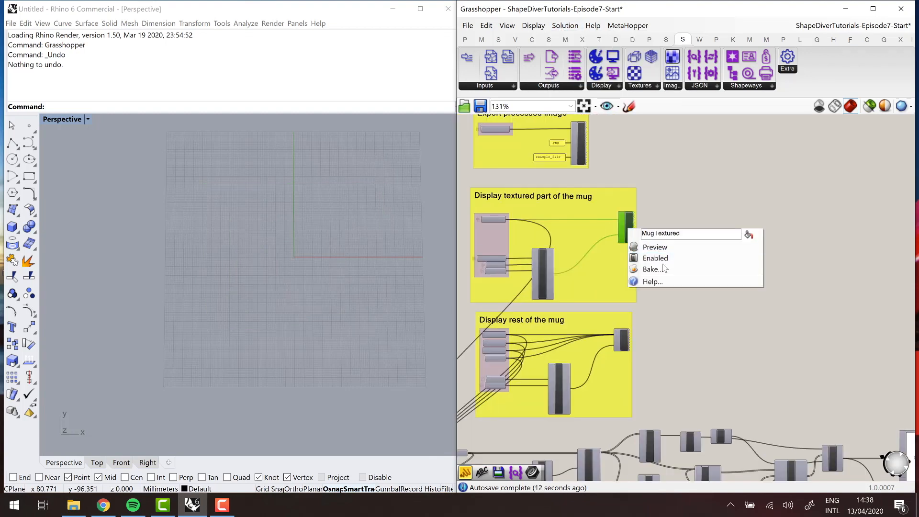
click(651, 246)
right_click(624, 341)
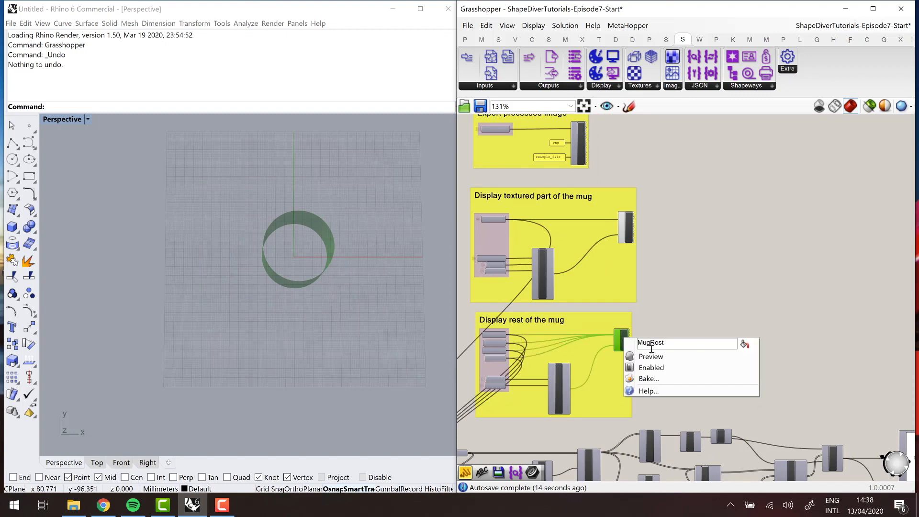
click(646, 355)
right_drag(695, 322, 687, 297)
- Bring the whole mug into view in Rhino's perspective viewport and recompute the Grasshopper solution
right_drag(261, 273, 259, 257)
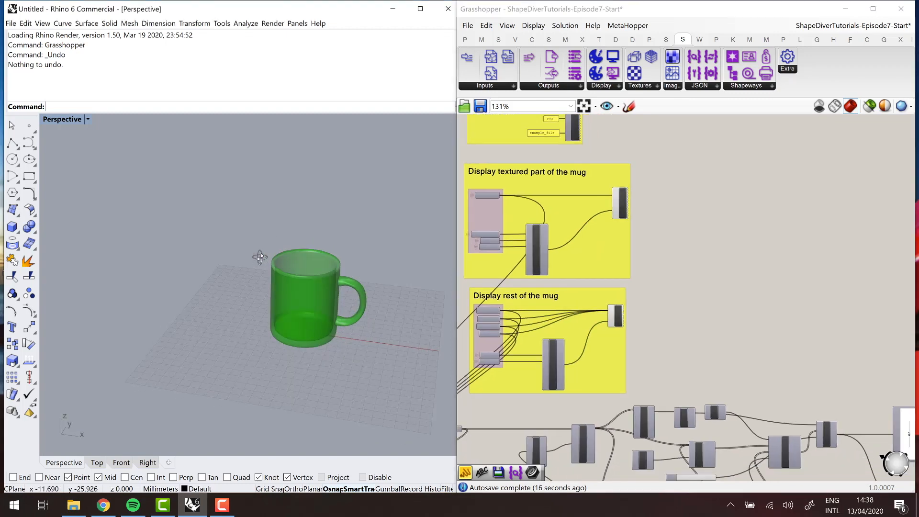
scroll(259, 258, down, 5)
right_drag(723, 310, 714, 264)
right_click(725, 300)
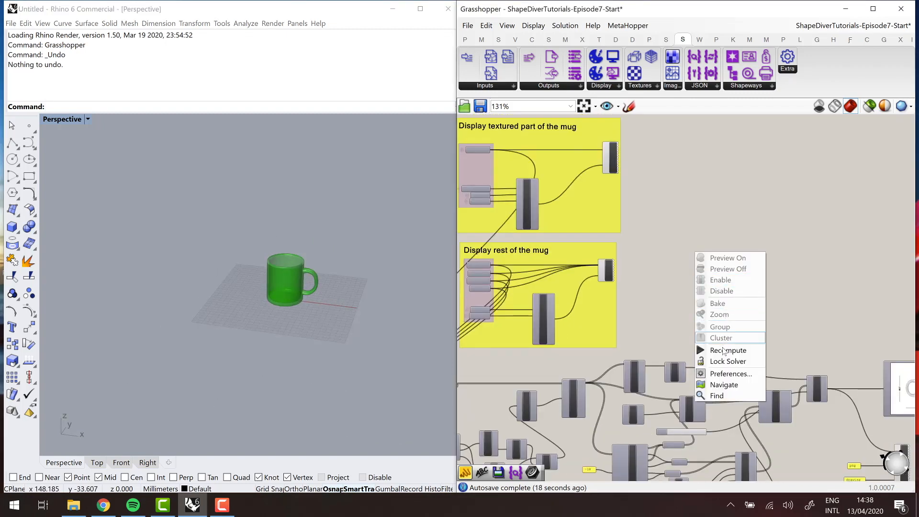
key(Escape)
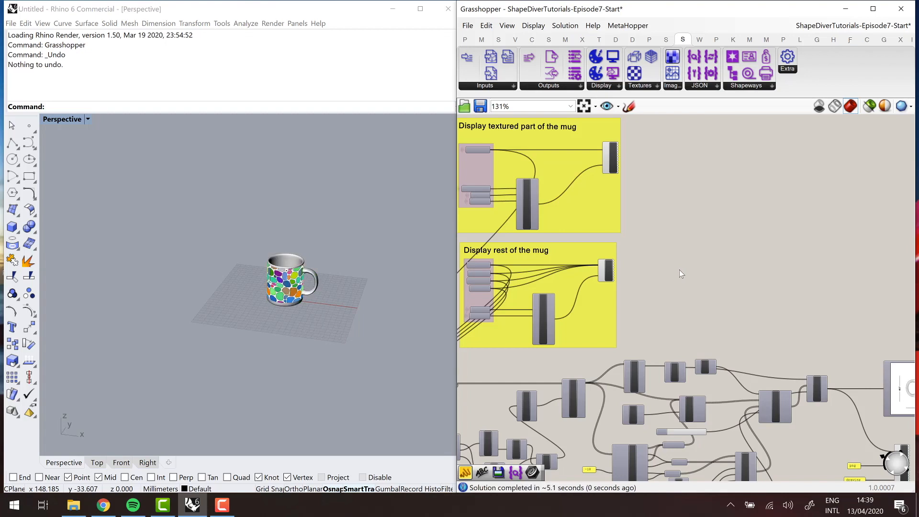
- Delete the local-only Save component below Text
scroll(679, 269, down, 2)
right_drag(739, 434, 747, 319)
scroll(746, 319, up, 2)
scroll(747, 319, up, 3)
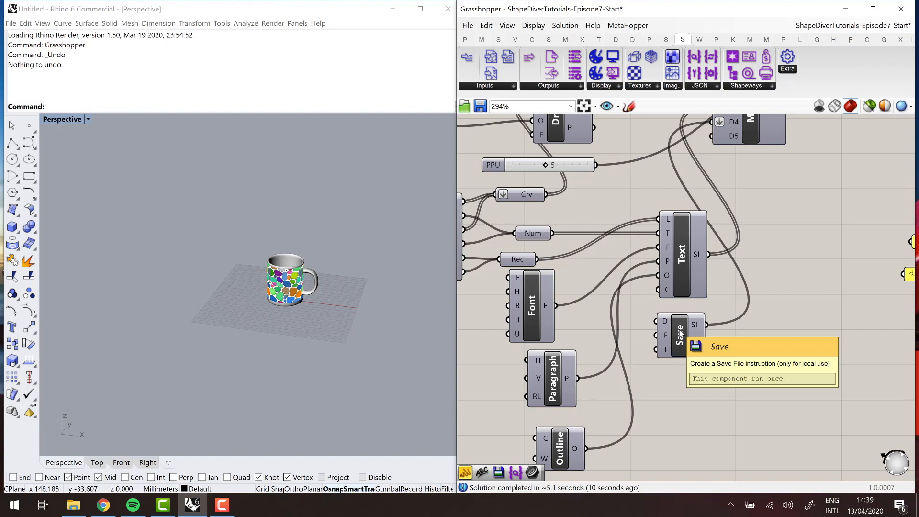
drag(756, 380, 620, 306)
key(Delete)
scroll(592, 300, down, 3)
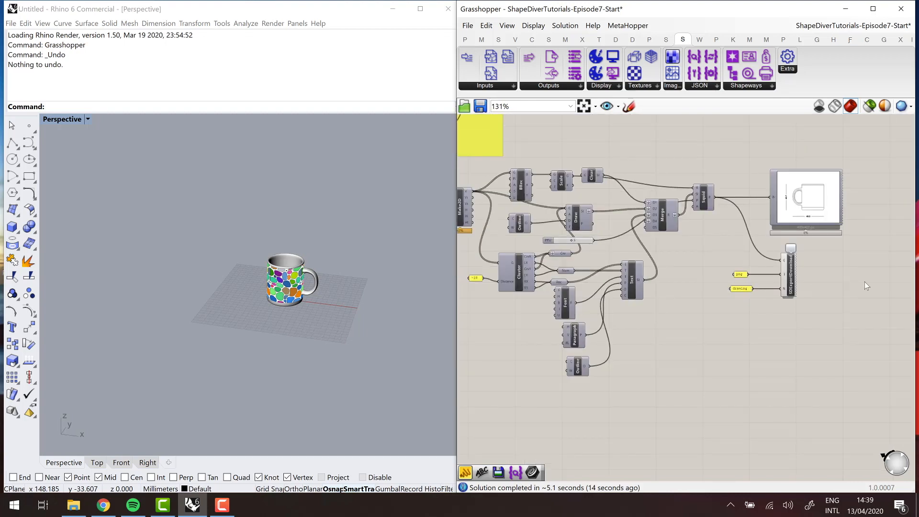
- Review the drawing definition from the Mesh parameter and Make2D through Merge and Squid to the export component
scroll(864, 282, up, 2)
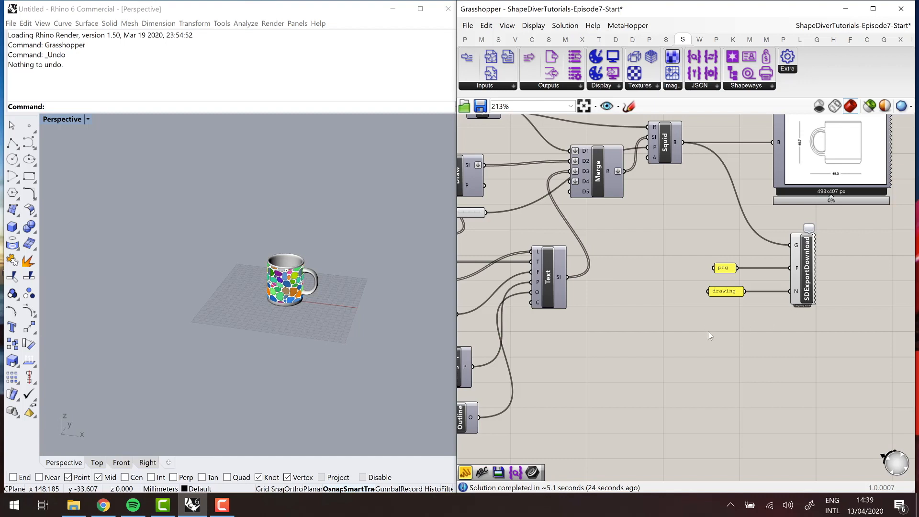
scroll(708, 330, down, 3)
scroll(695, 320, down, 5)
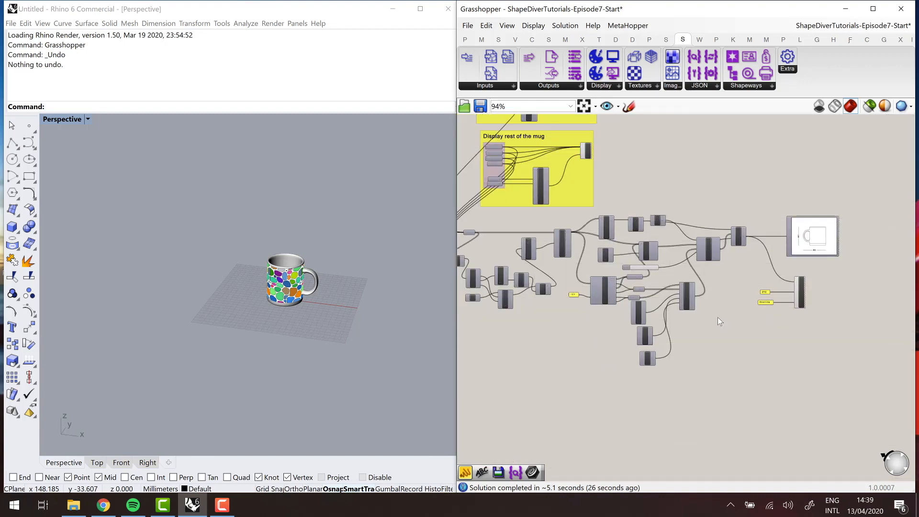
scroll(521, 240, up, 4)
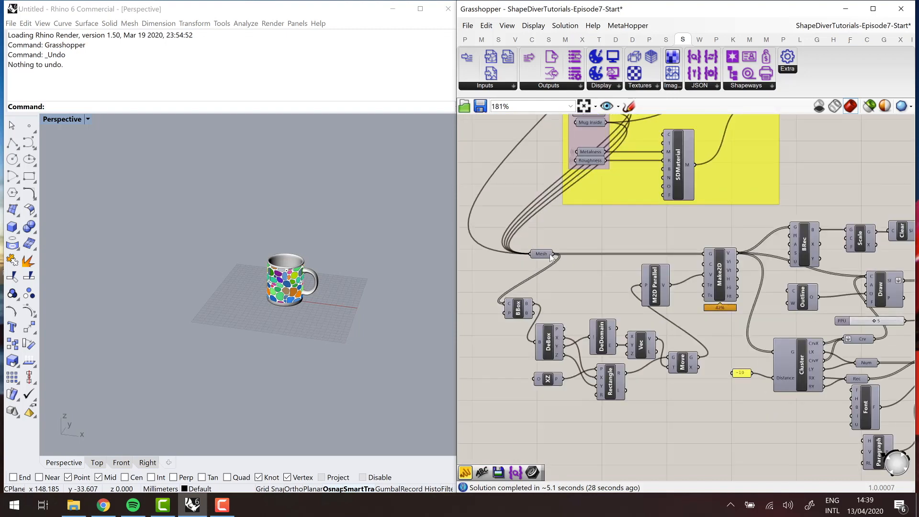
scroll(518, 242, down, 4)
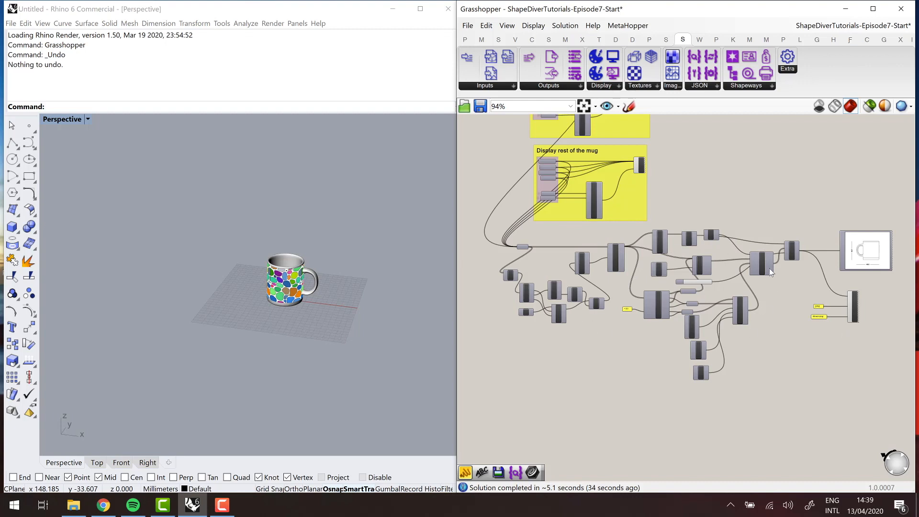
scroll(770, 271, up, 4)
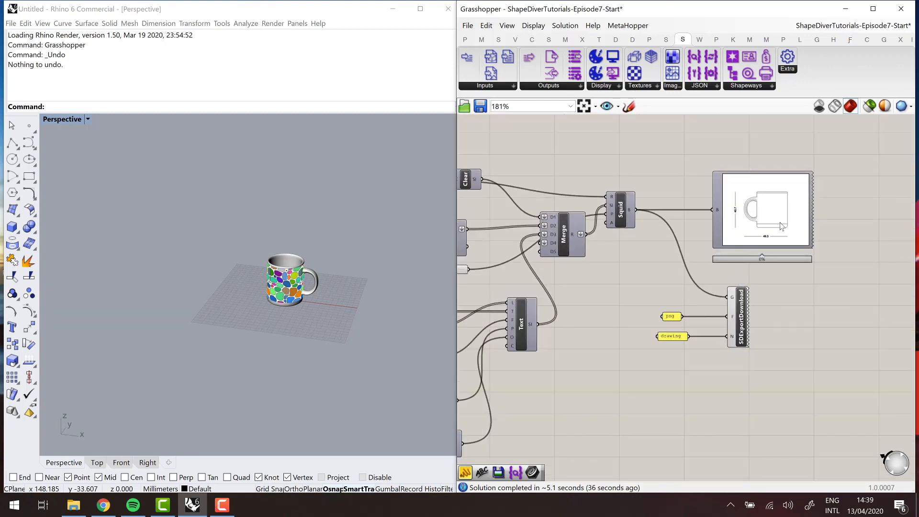
right_drag(663, 264, 684, 263)
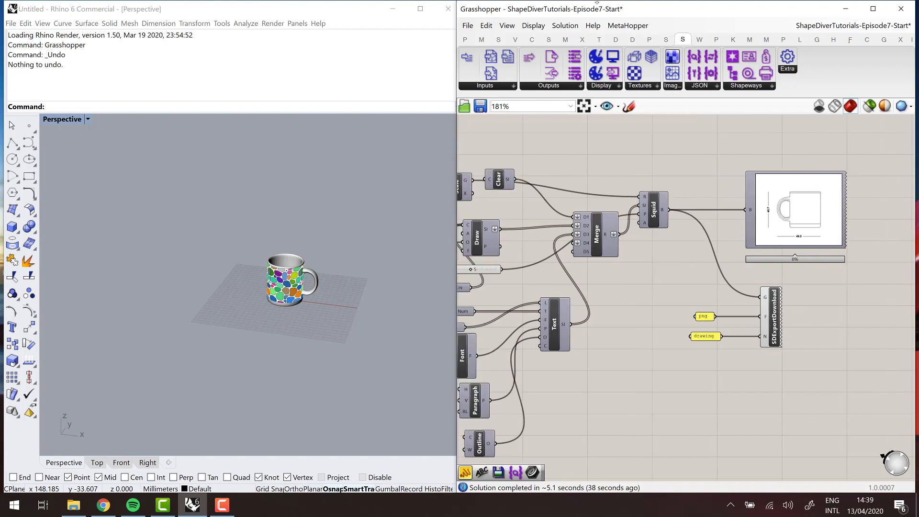
- Examine the components' computation times in MetaHopper's Bottleneck Navigator and close it
click(624, 27)
click(635, 58)
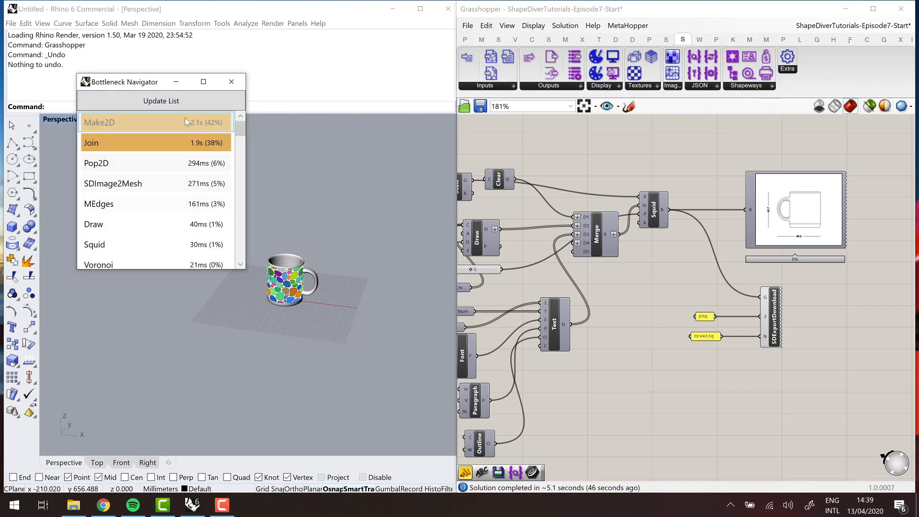
click(231, 81)
right_drag(717, 357, 740, 350)
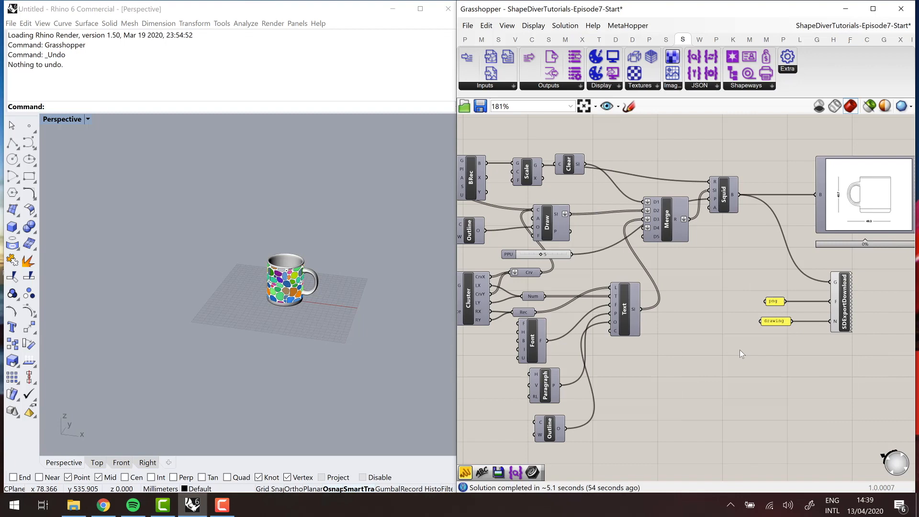
scroll(740, 349, down, 6)
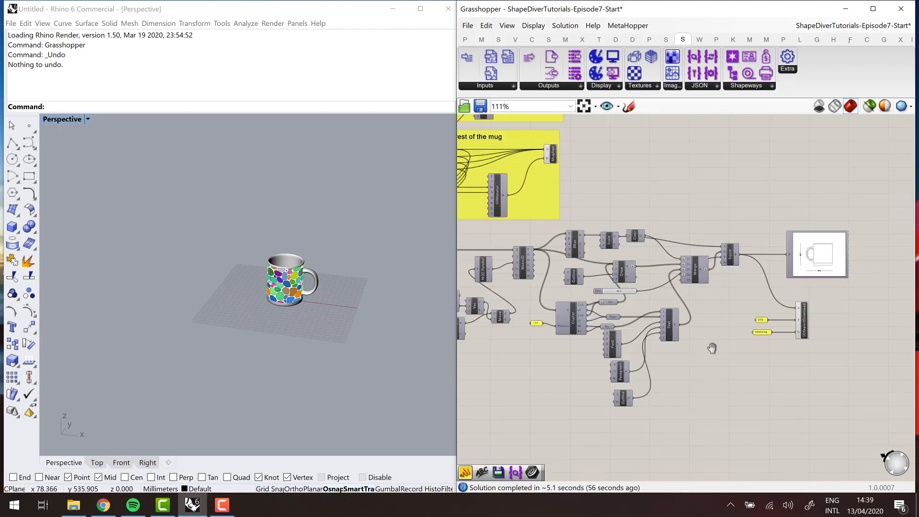
scroll(596, 362, down, 3)
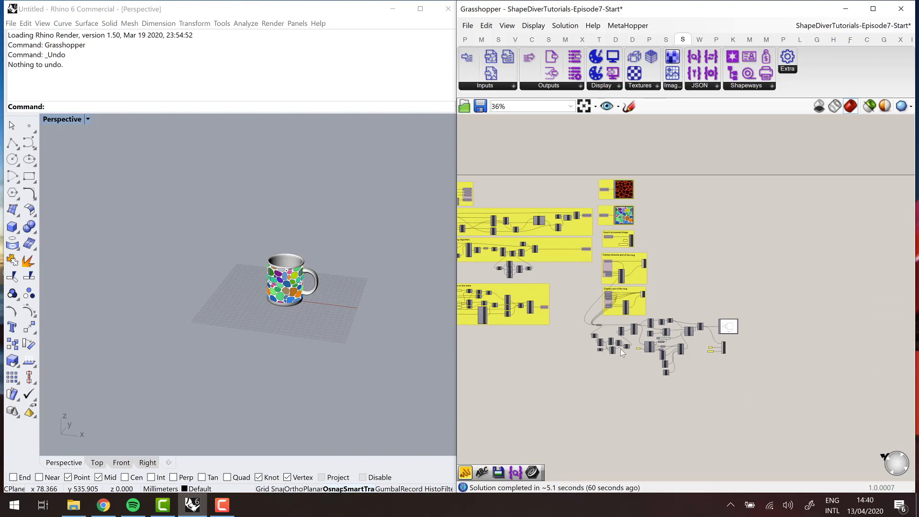
right_drag(598, 372, 652, 370)
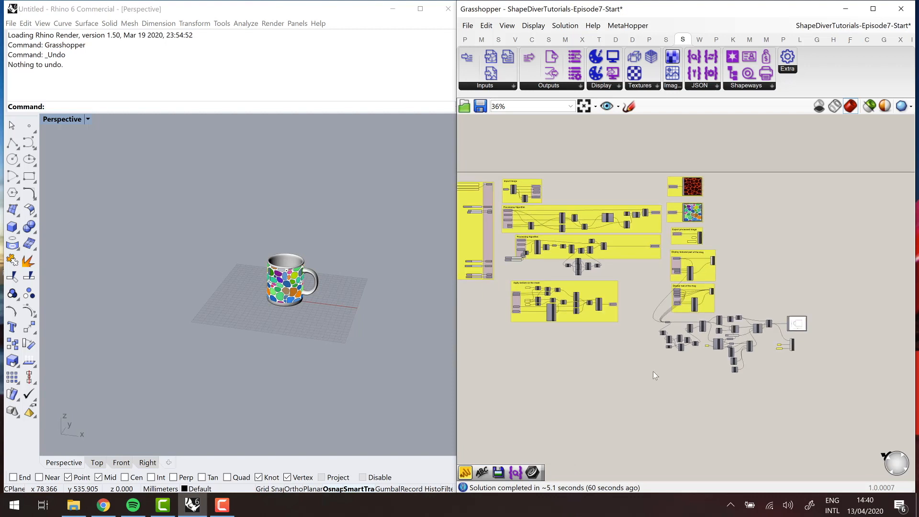